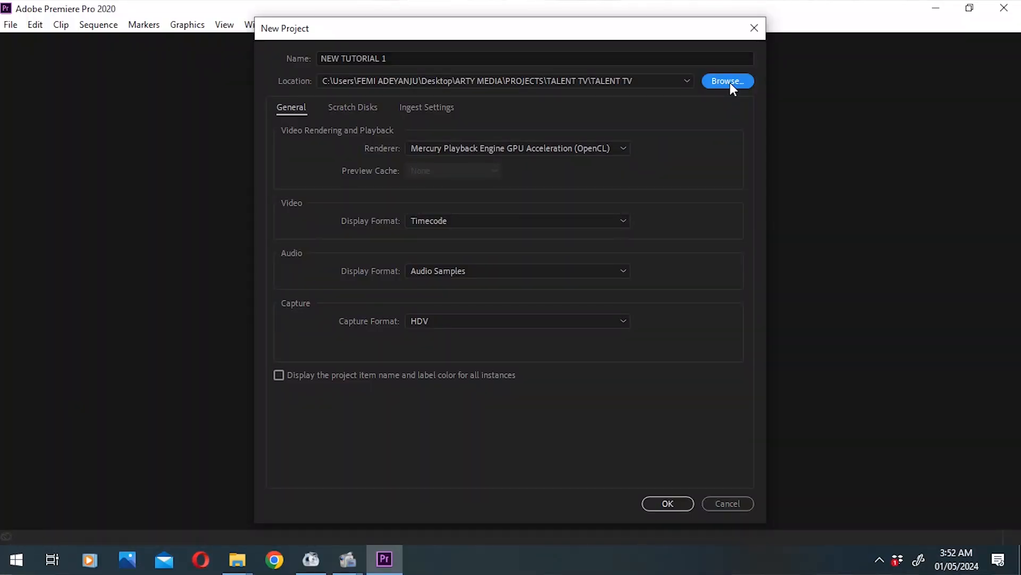
Step: Create the project NEW TUTORIAL 1 in the TALENT TV folder with the default general settings
left_click(727, 81)
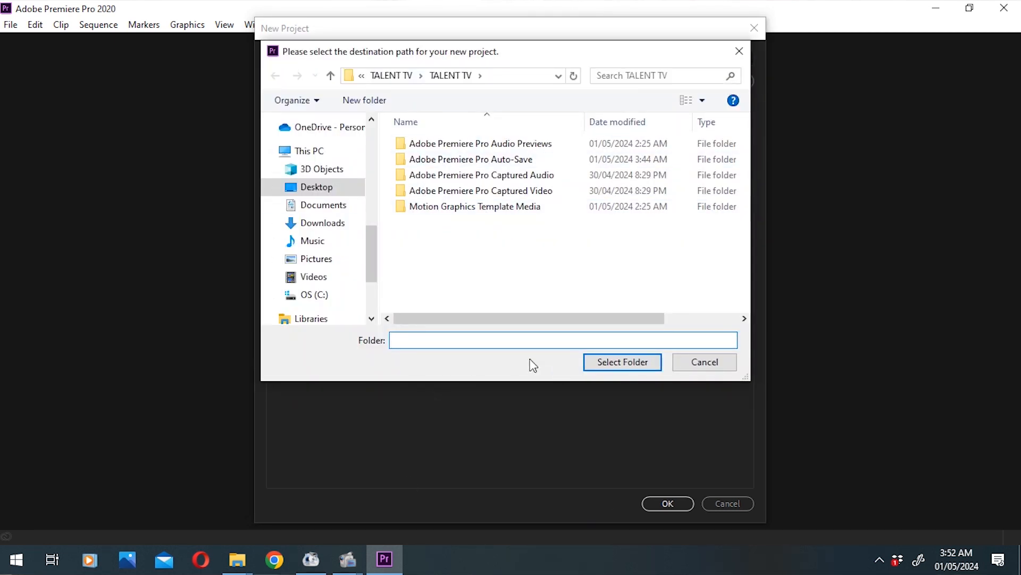
left_click(739, 52)
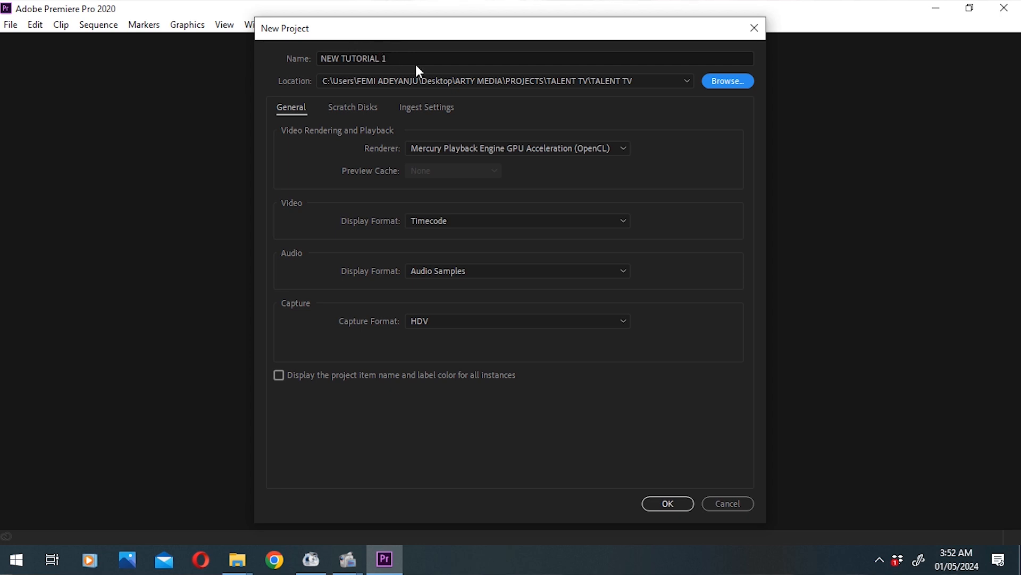
left_click(674, 500)
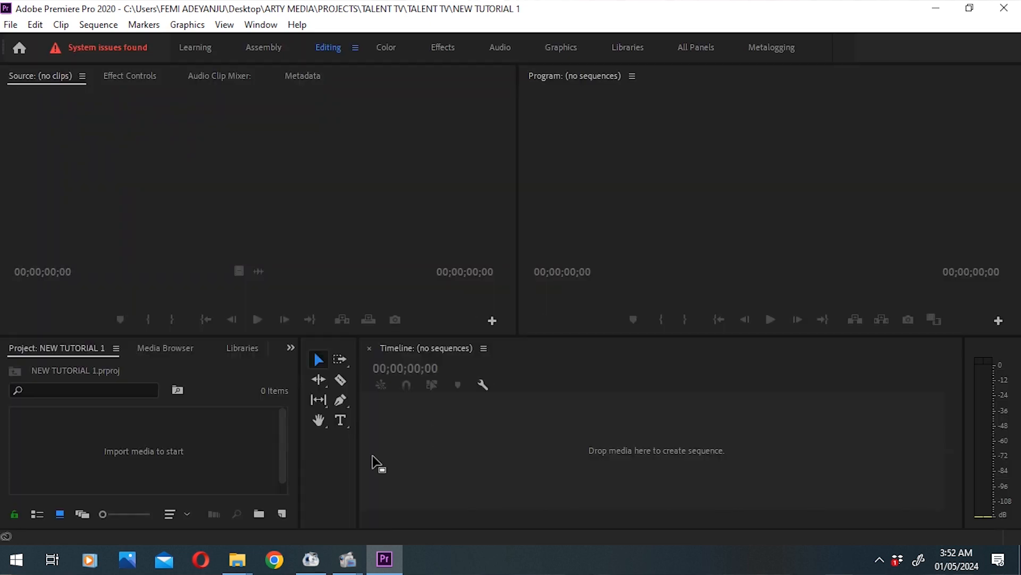
left_click(290, 395)
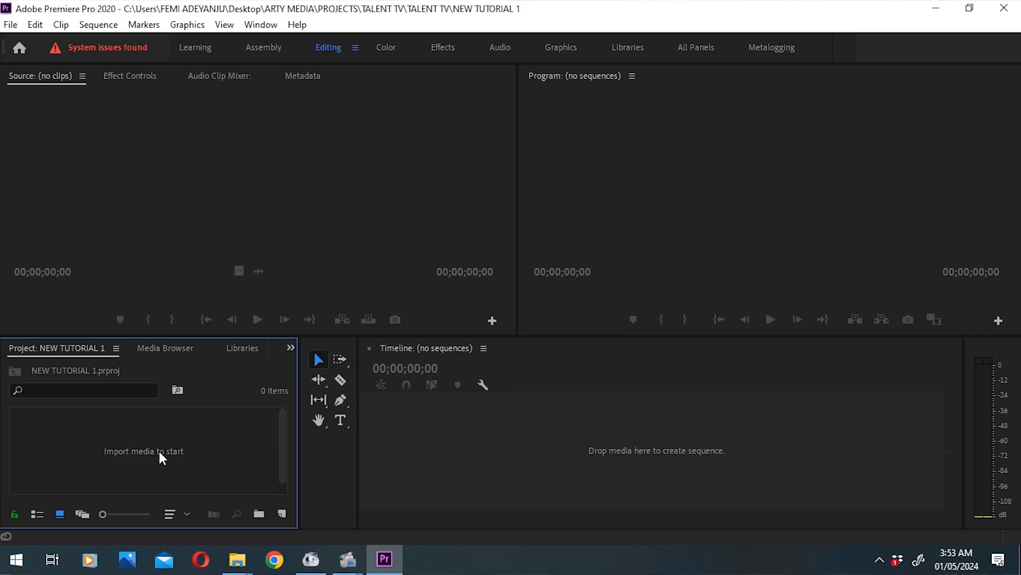
left_click(11, 25)
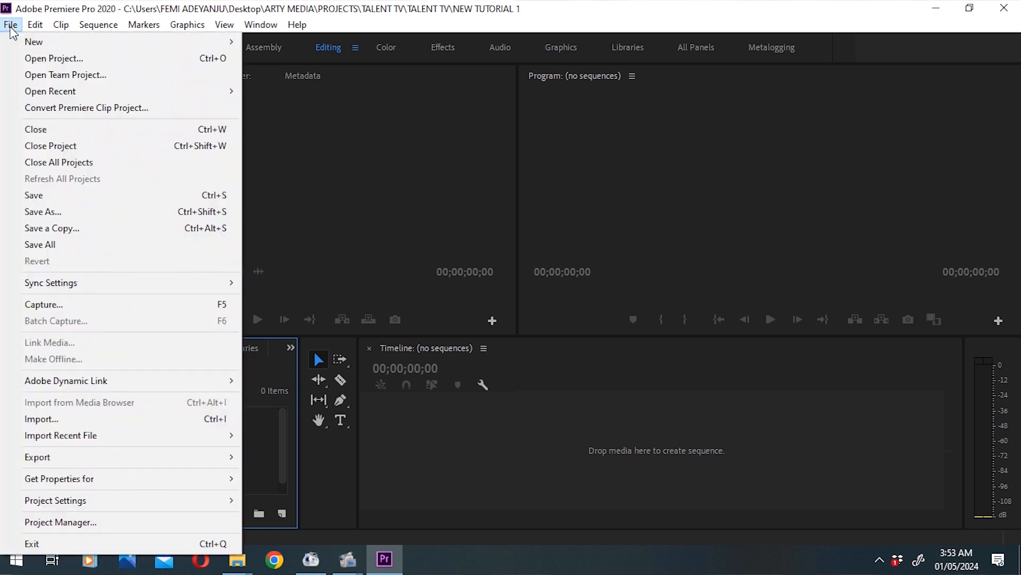
left_click(73, 421)
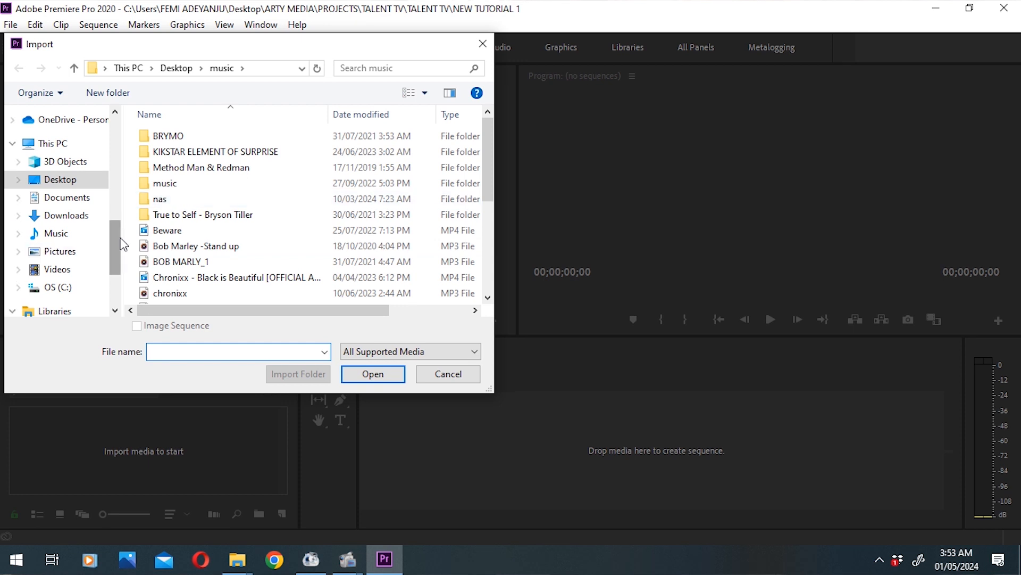
left_click_drag(118, 242, 126, 181)
left_click(75, 207)
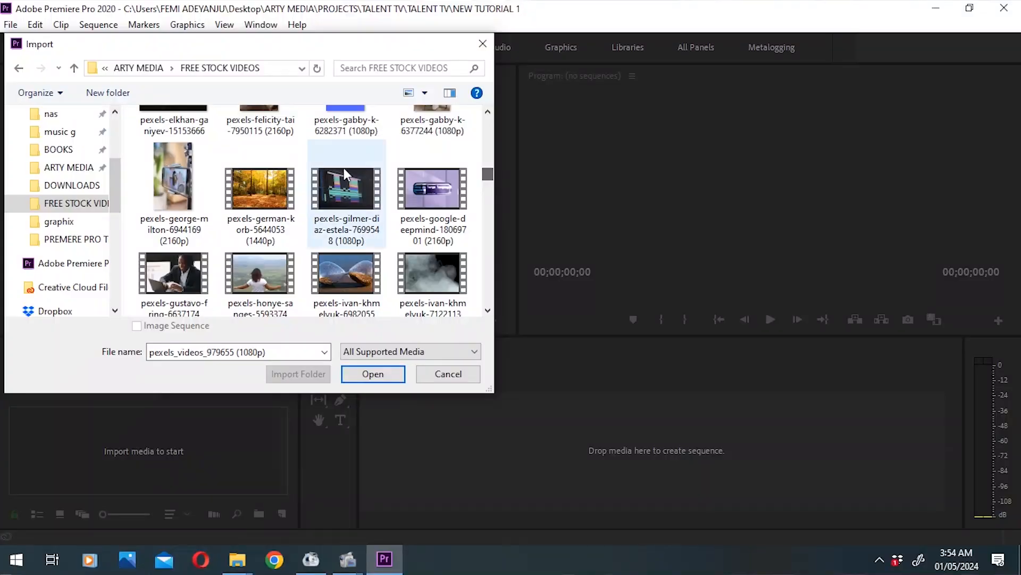
left_click(256, 269)
left_click(365, 374)
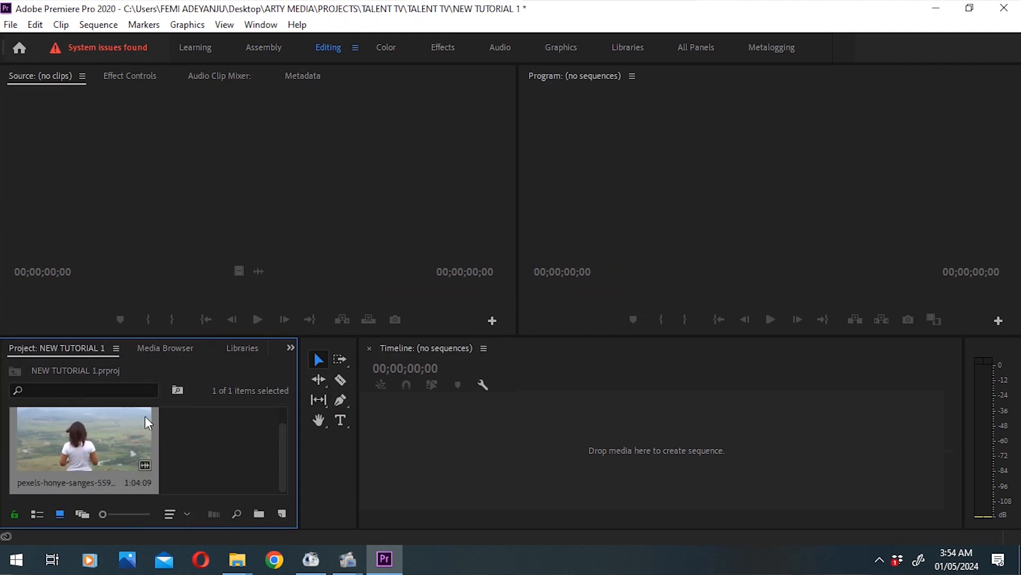
left_click(11, 25)
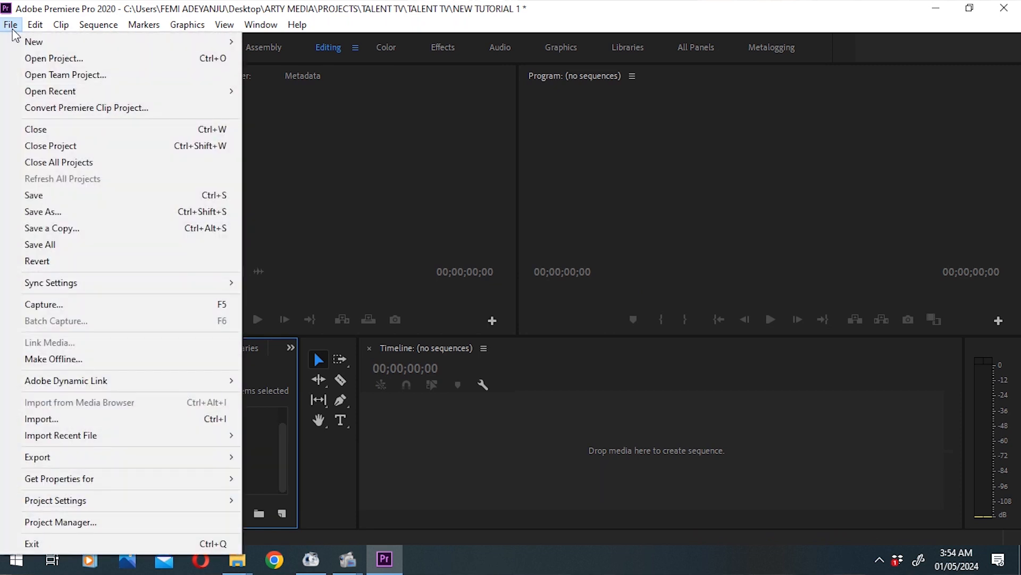
left_click(69, 419)
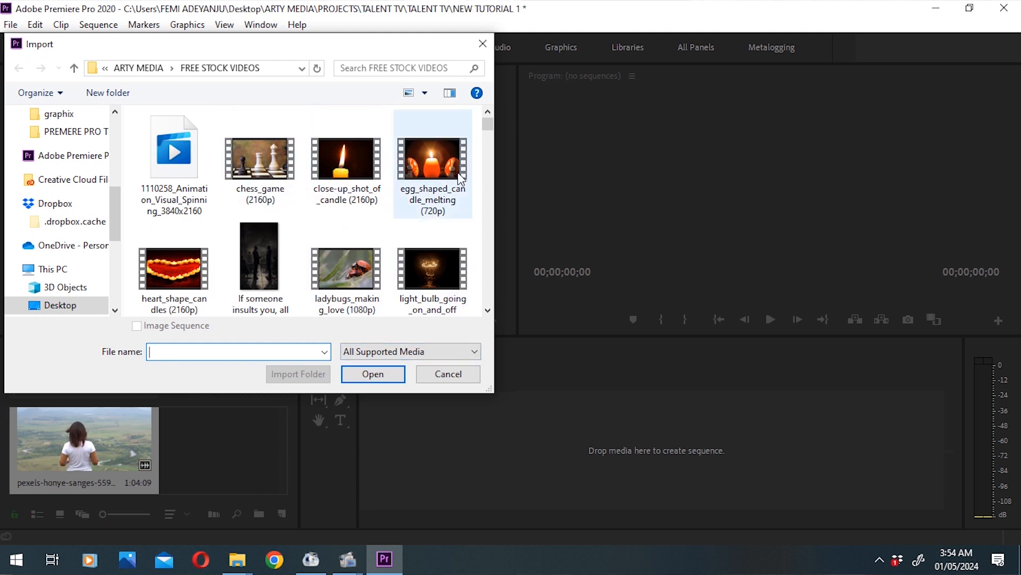
left_click(487, 310)
left_click(486, 312)
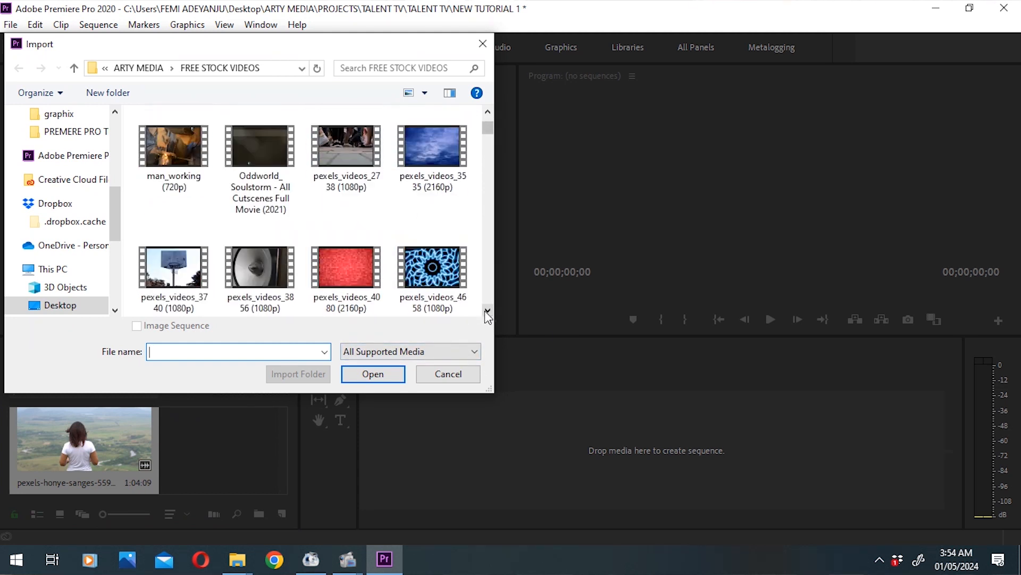
left_click(486, 312)
left_click(486, 311)
left_click(487, 311)
left_click(486, 311)
left_click(487, 312)
left_click(486, 311)
left_click(486, 312)
left_click(487, 312)
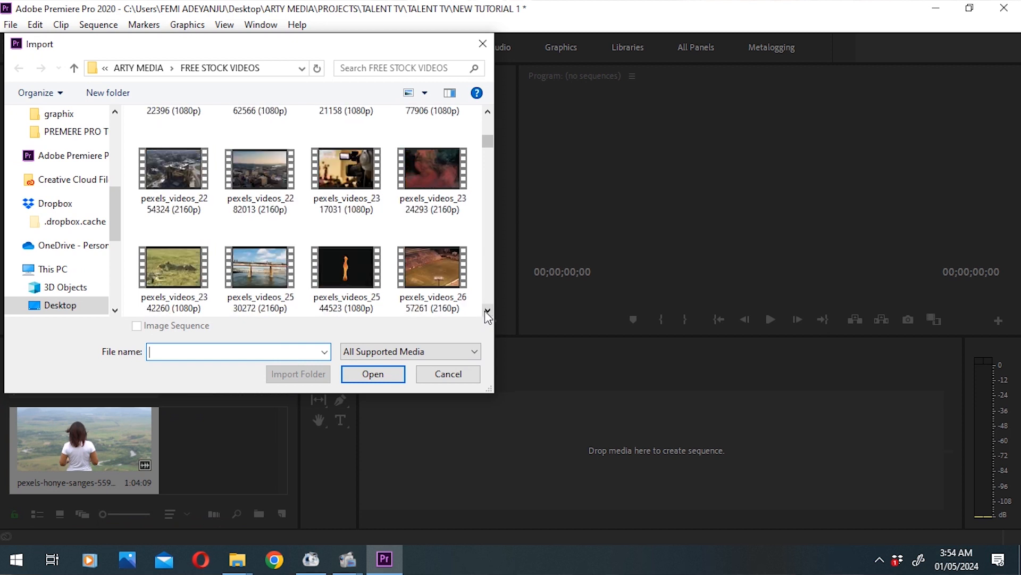
left_click(487, 312)
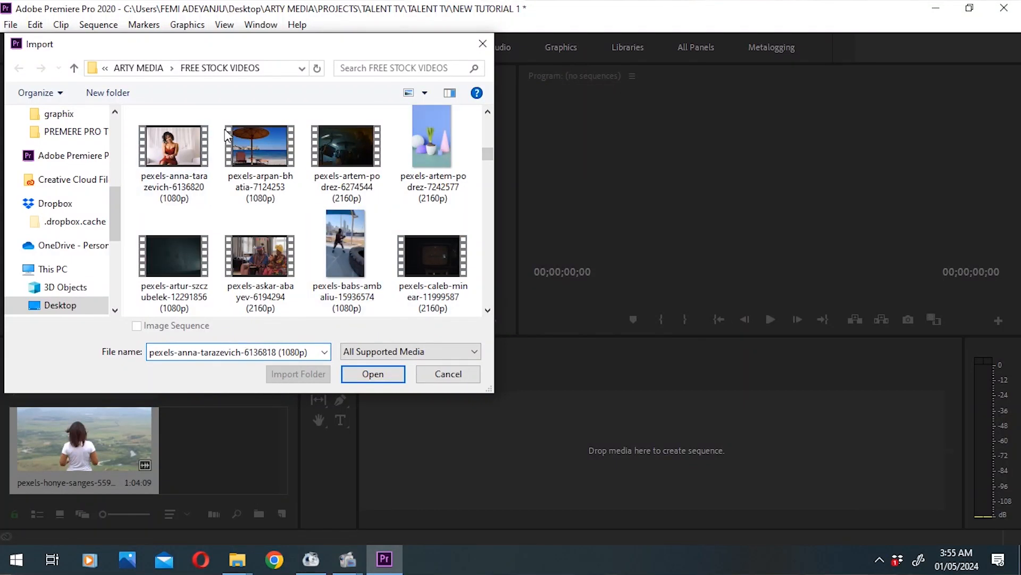
left_click(245, 149)
left_click(374, 376)
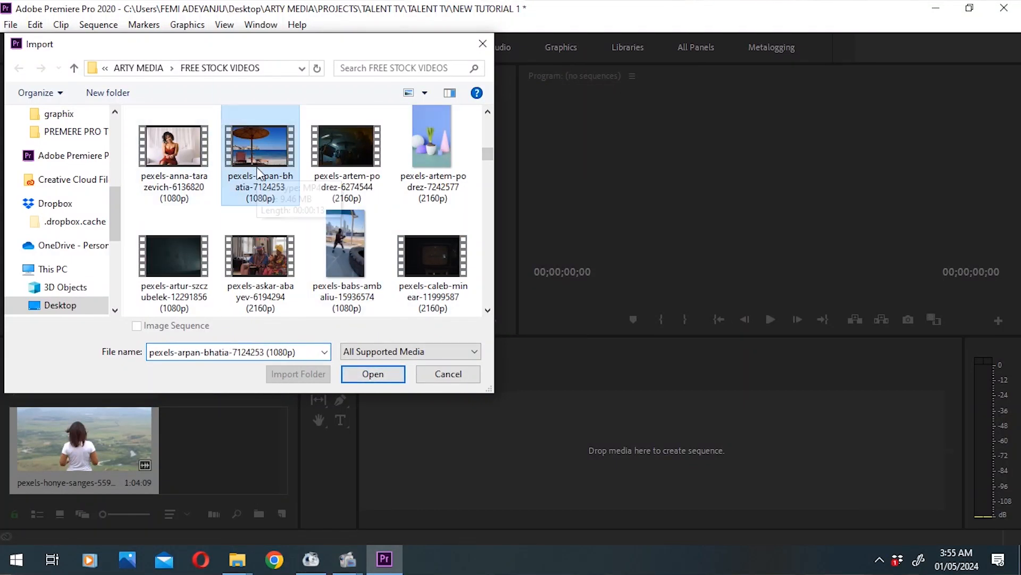
left_click(283, 187)
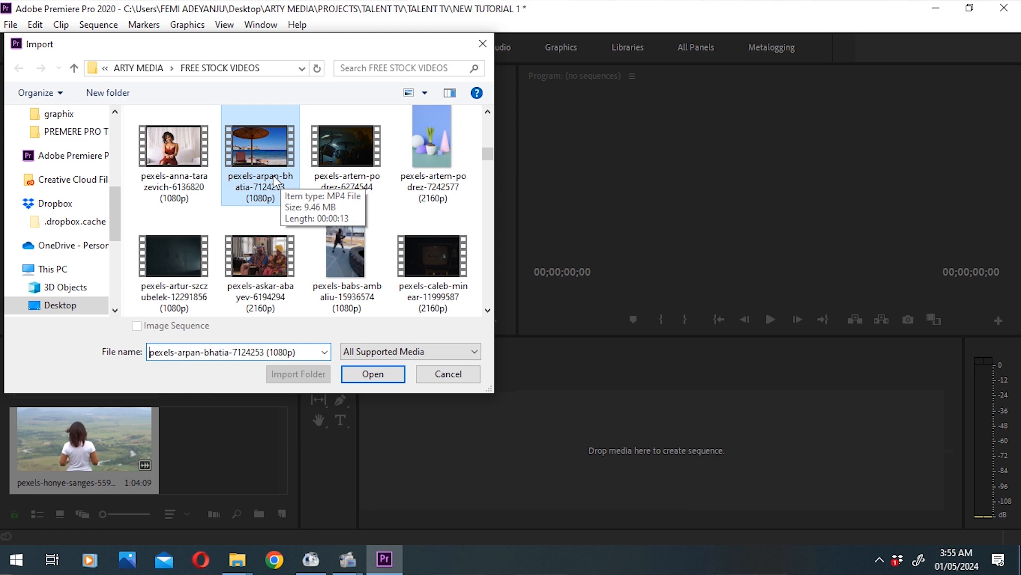
left_click(368, 376)
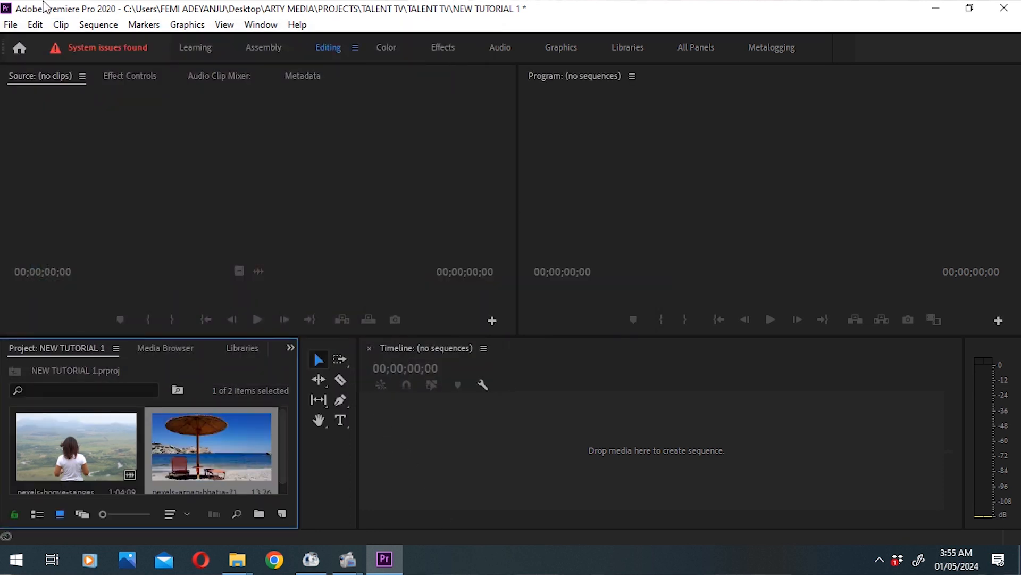
Step: Import the blue sky video pexels_videos_3535 (2160p) from the FREE STOCK VIDEOS folder
left_click(11, 27)
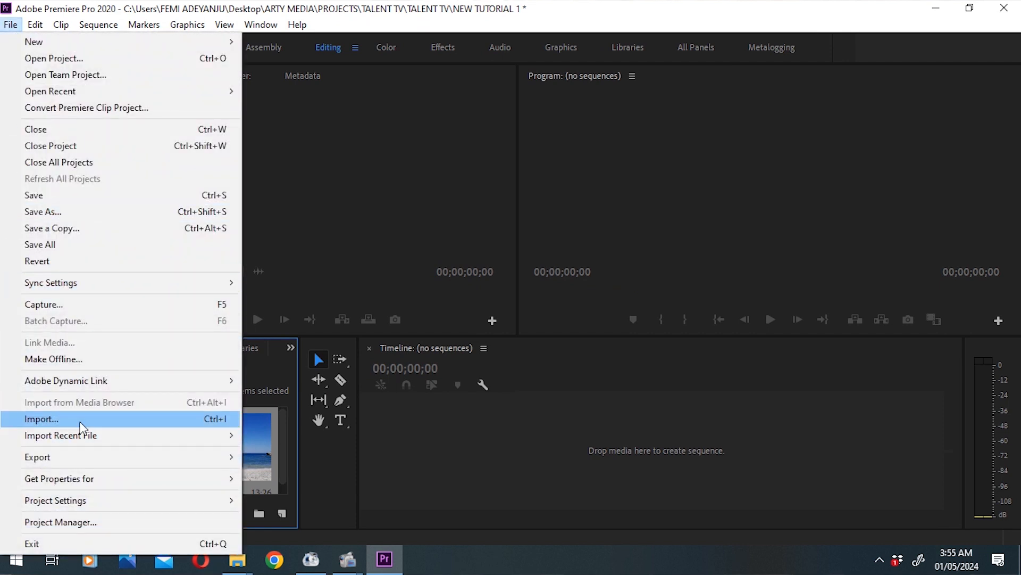
left_click(80, 422)
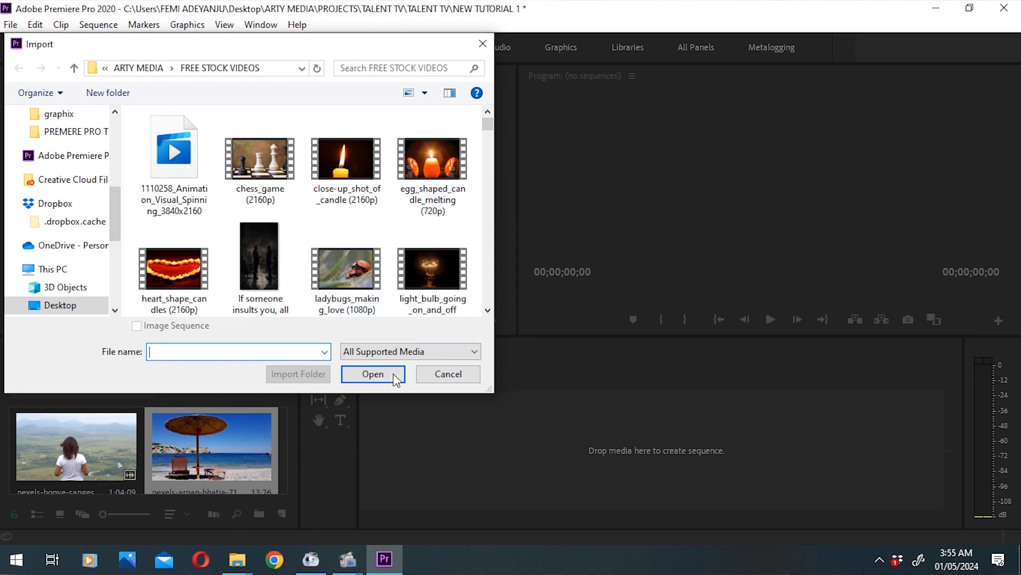
scroll(487, 316, "down", 5)
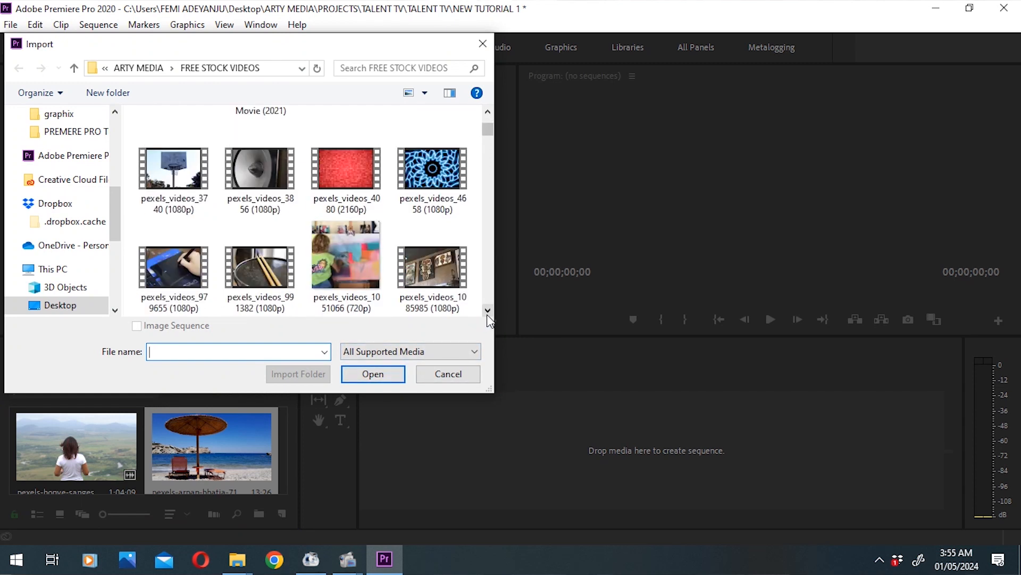
left_click(487, 112)
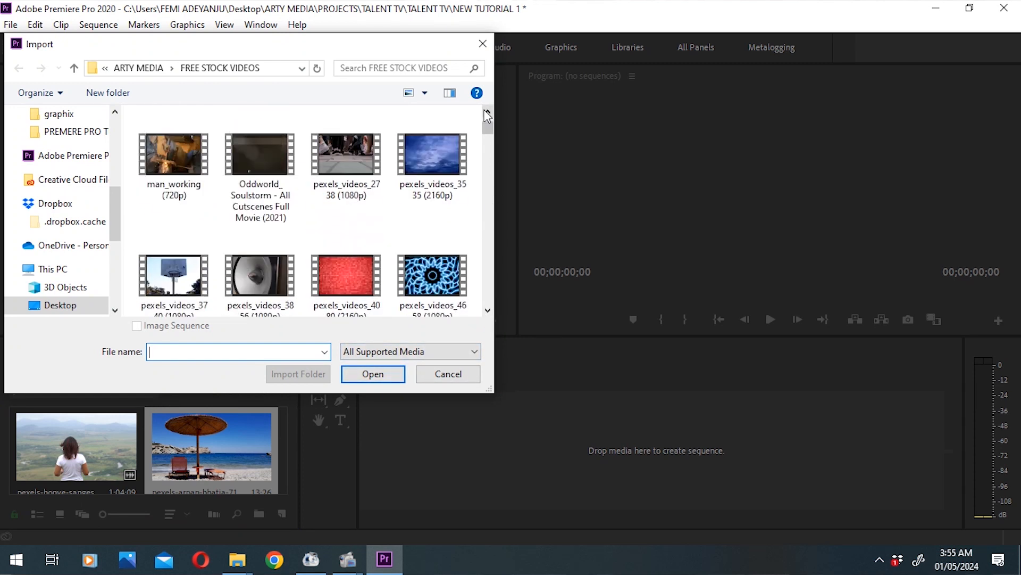
double_click(417, 168)
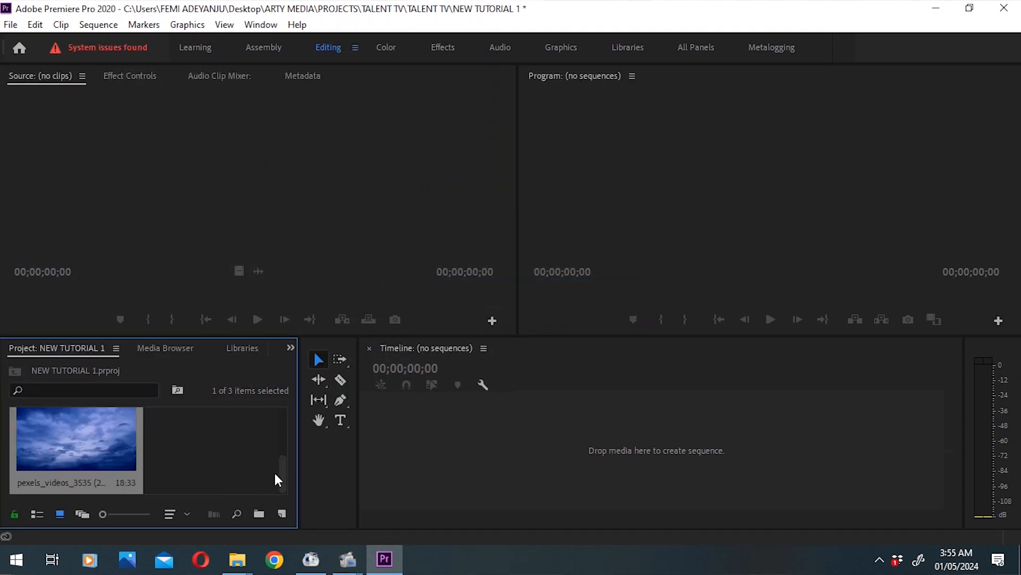
Step: Look through the imported clips in the project bin
left_click_drag(282, 473, 289, 429)
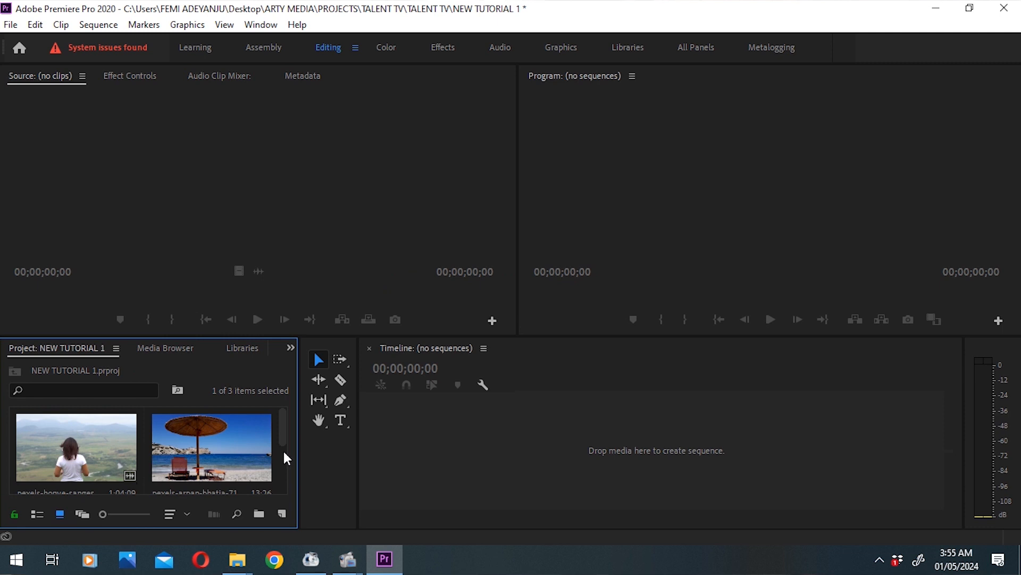
scroll(285, 459, "down", 1)
scroll(285, 459, "down", 2)
scroll(294, 478, "up", 2)
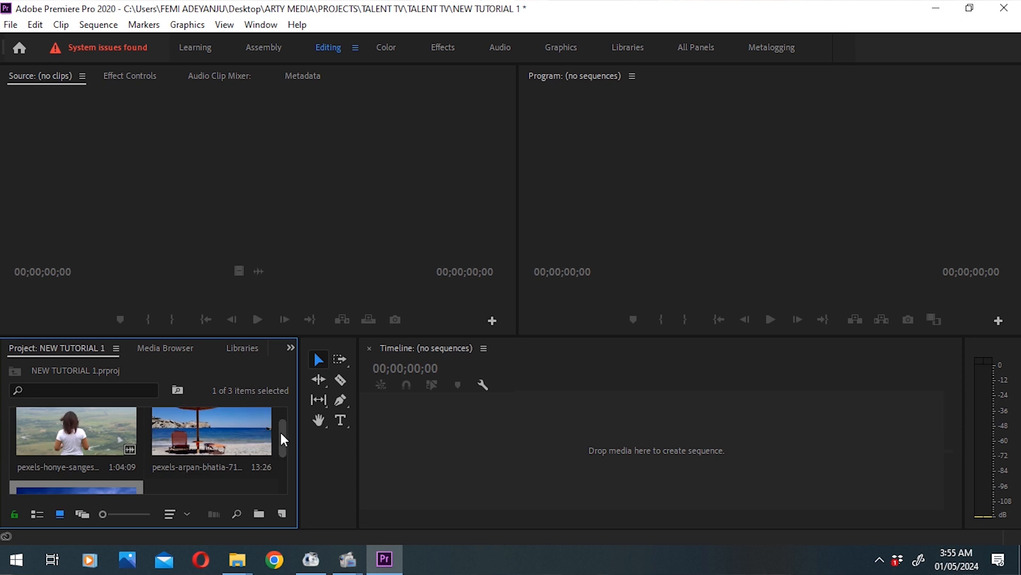
scroll(285, 458, "down", 2)
left_click_drag(283, 452, 283, 456)
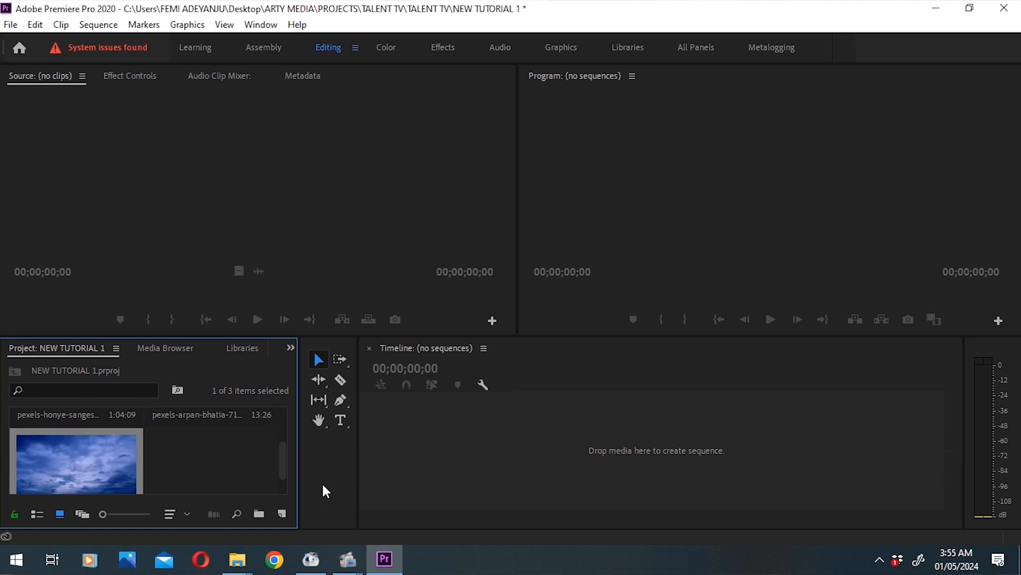
left_click_drag(285, 455, 280, 417)
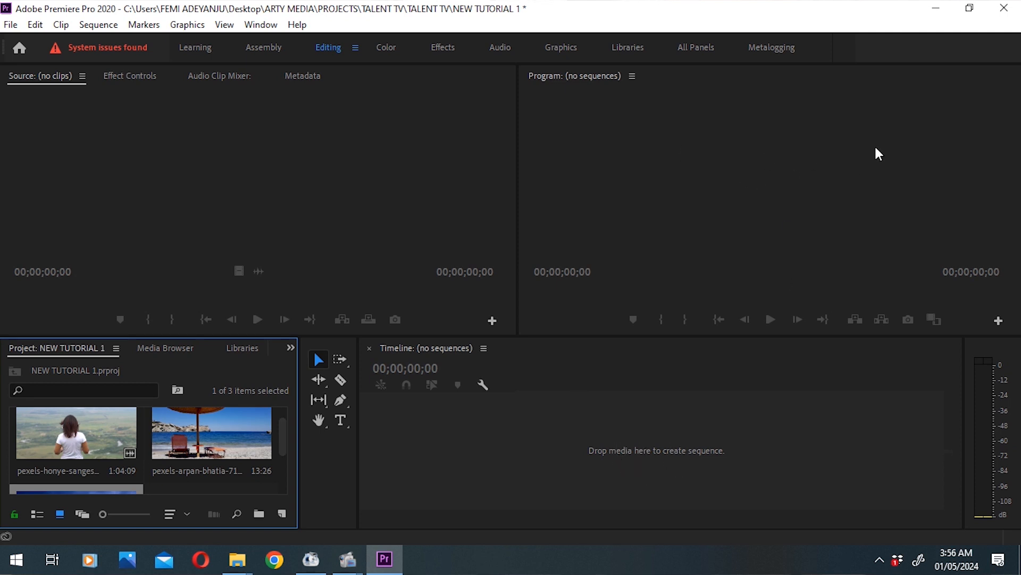
Step: Open the pexels-honye-sanges clip in the Source monitor and mark in at 00:00:16:06 and out at 00:00:37:20
left_click(75, 432)
double_click(75, 430)
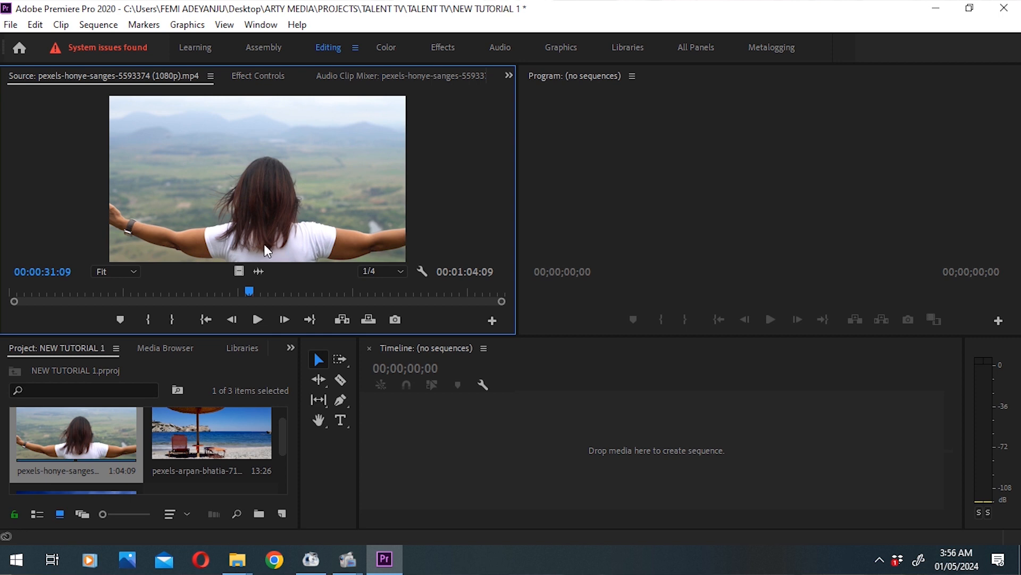
left_click_drag(234, 287, 134, 348)
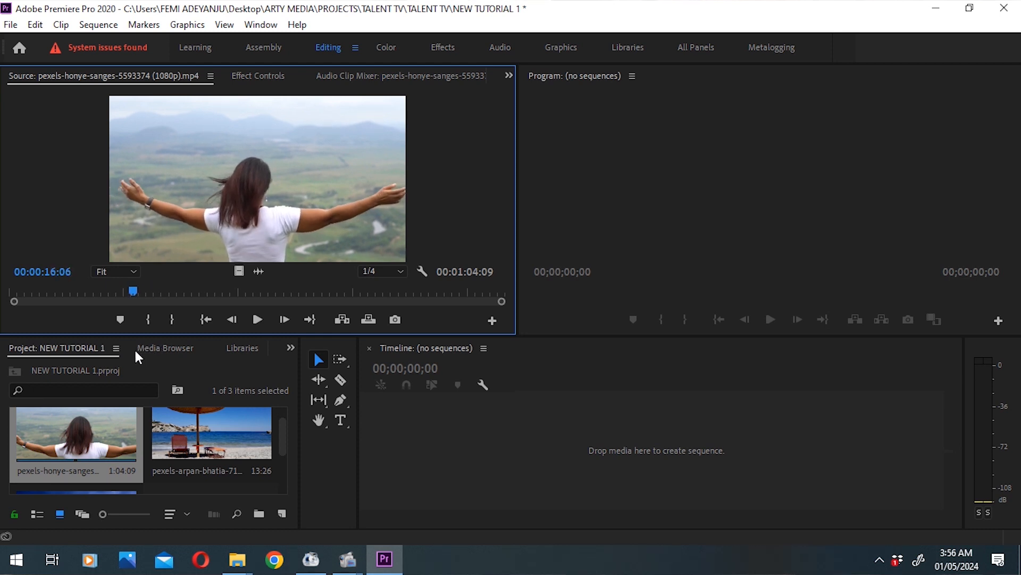
left_click(148, 320)
left_click_drag(133, 294, 298, 299)
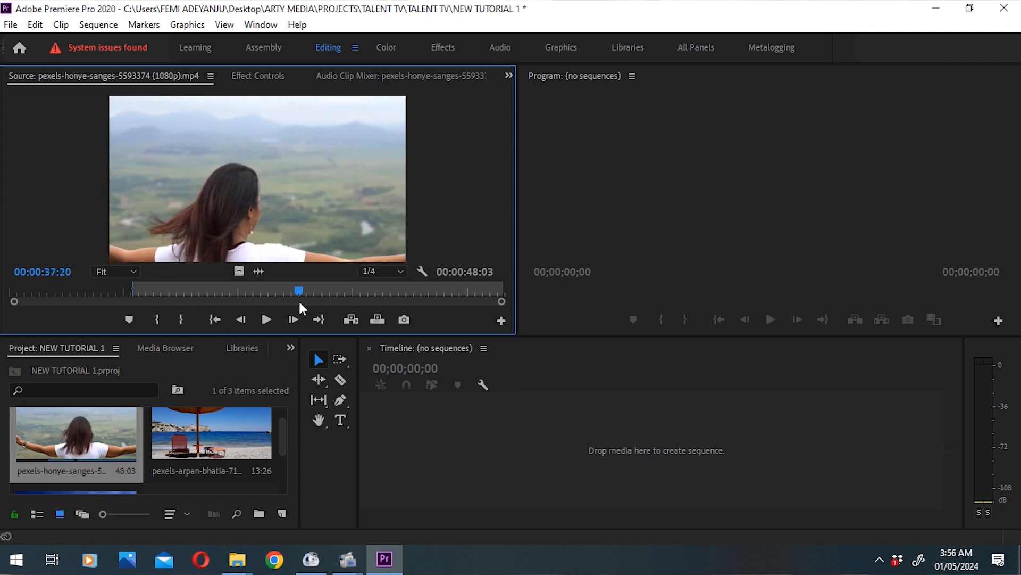
left_click(181, 320)
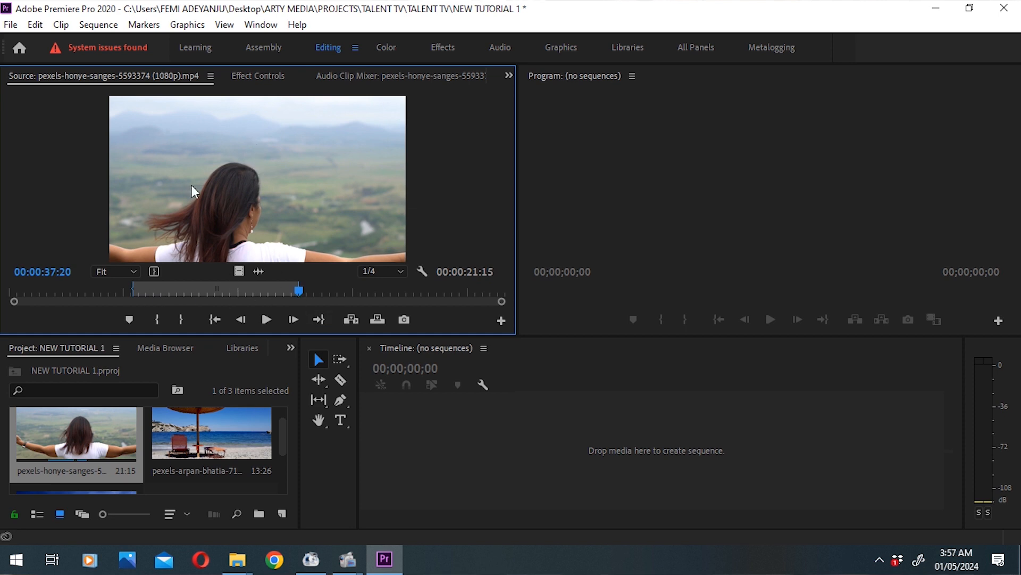
Step: Create a sequence by placing the marked range of the source clip in the empty timeline
left_click_drag(239, 170, 412, 457)
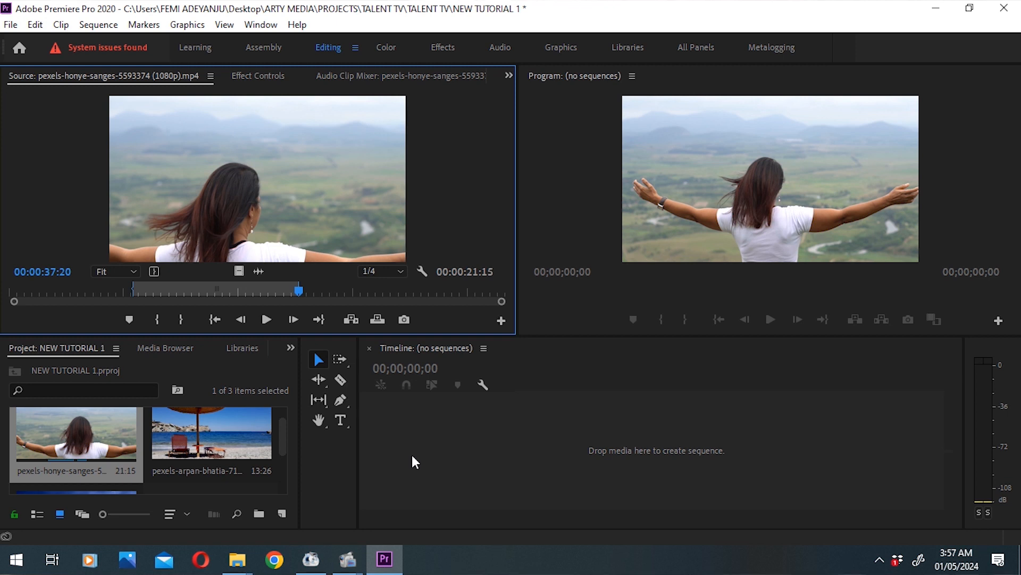
left_click_drag(413, 456, 413, 456)
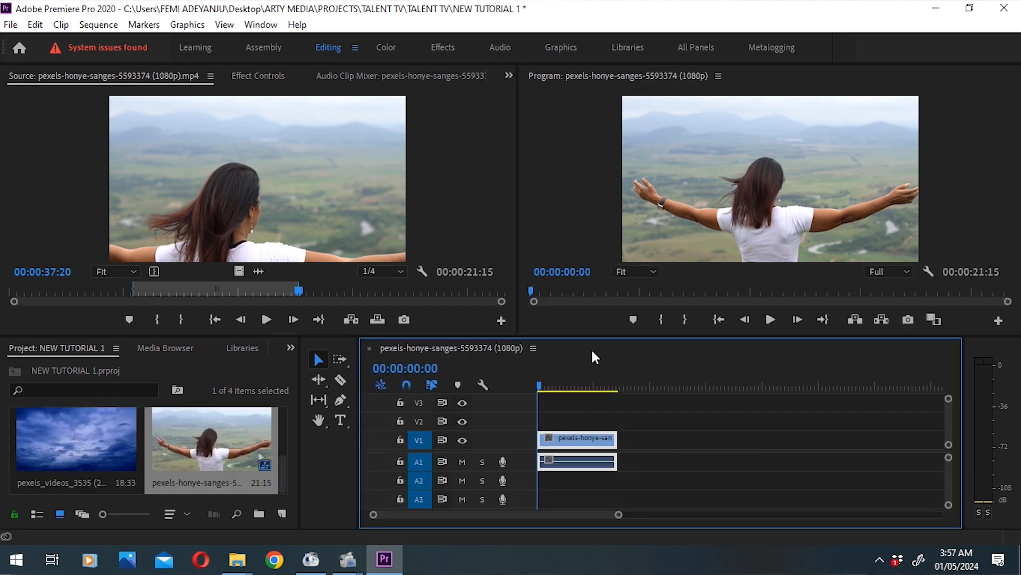
Step: Scrub through the clip in the new sequence and return the playhead to 00:00:00:00
mouse_move(557, 378)
left_mouse_down()
mouse_move(529, 386)
mouse_move(590, 368)
mouse_move(554, 373)
left_mouse_up()
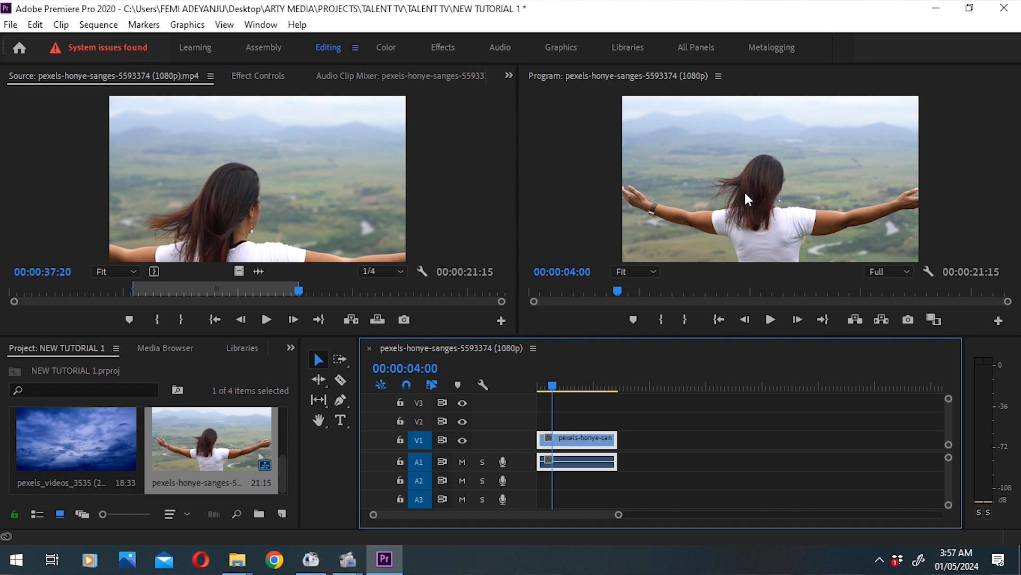
mouse_move(554, 384)
left_mouse_down()
mouse_move(530, 396)
mouse_move(567, 375)
mouse_move(524, 385)
mouse_move(582, 388)
mouse_move(529, 391)
mouse_move(565, 385)
left_mouse_up()
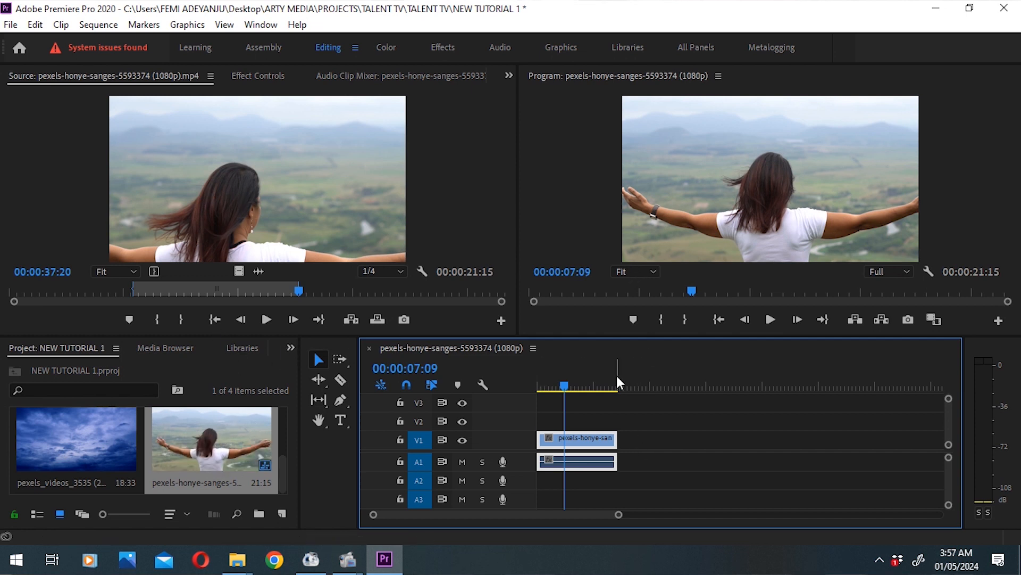
left_click(550, 387)
mouse_move(563, 390)
left_mouse_down()
mouse_move(617, 376)
mouse_move(536, 404)
mouse_move(548, 405)
left_mouse_up()
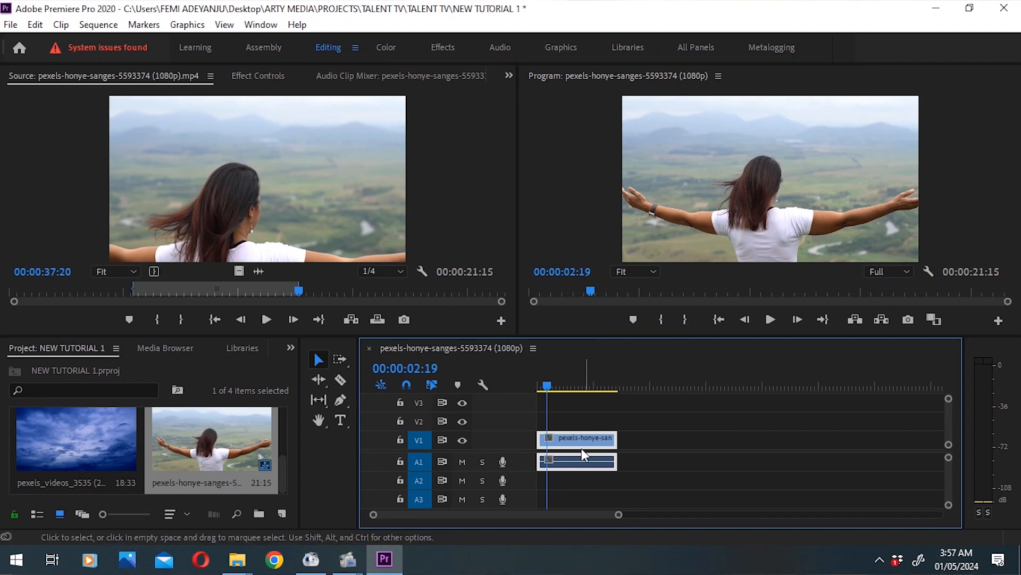
left_click_drag(558, 381, 538, 390)
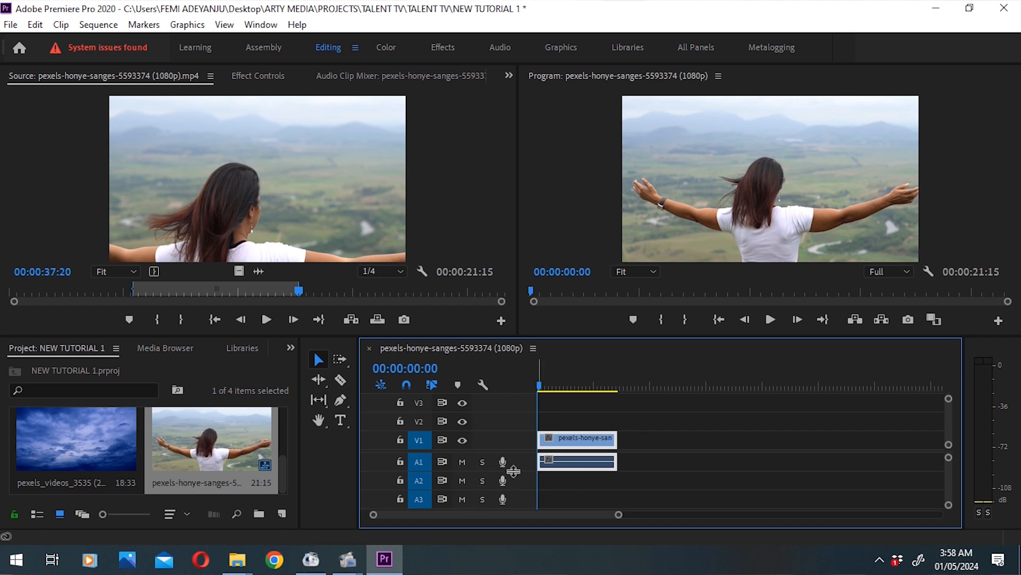
Step: Turn the V1 track output off and on again, scrubbing the sequence to compare, and return the playhead to 00:00:00:00
left_click(464, 440)
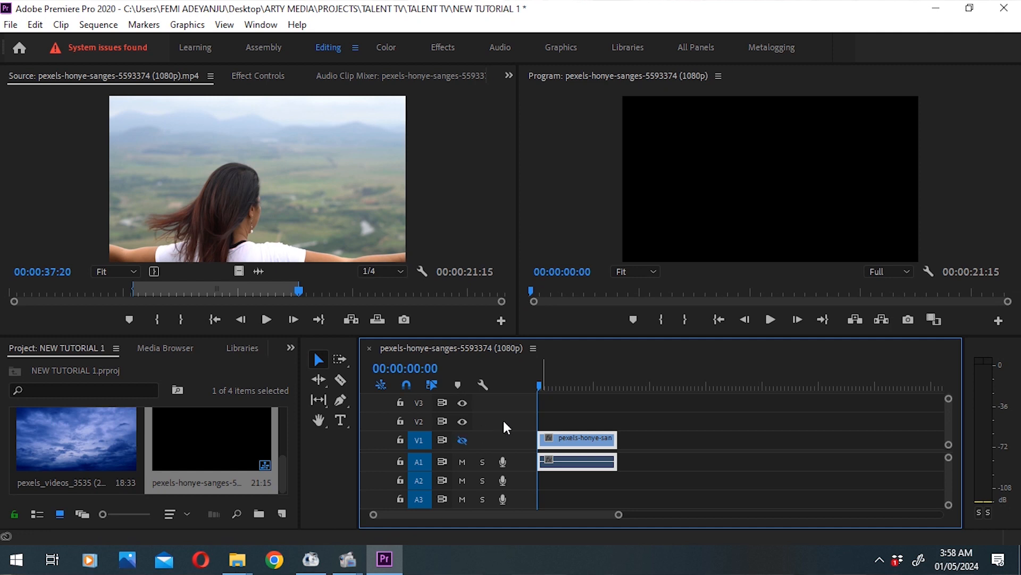
left_click_drag(548, 388, 608, 386)
left_click(549, 388)
left_click(462, 440)
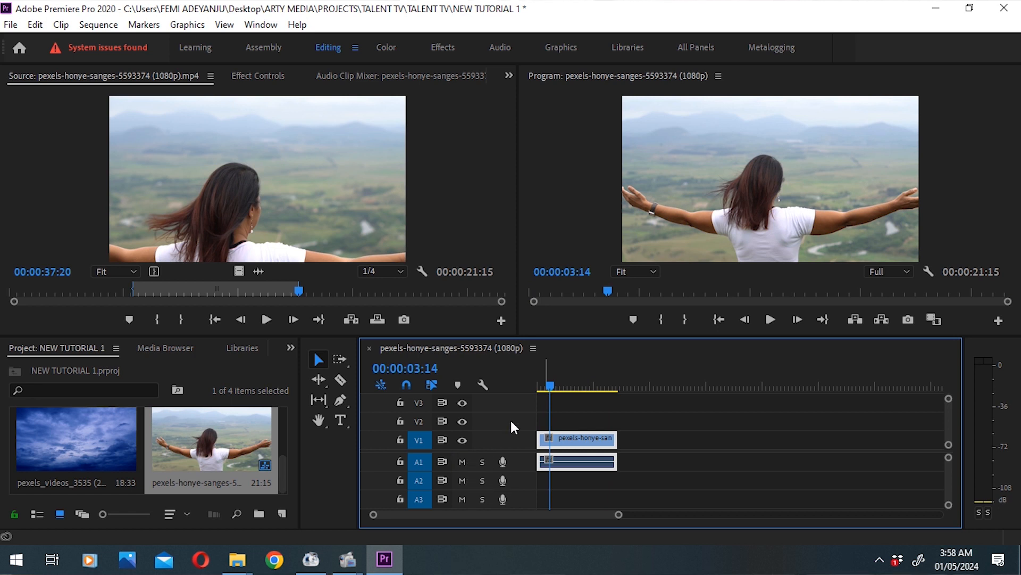
mouse_move(562, 387)
left_mouse_down()
mouse_move(538, 402)
mouse_move(561, 387)
mouse_move(552, 391)
left_mouse_up()
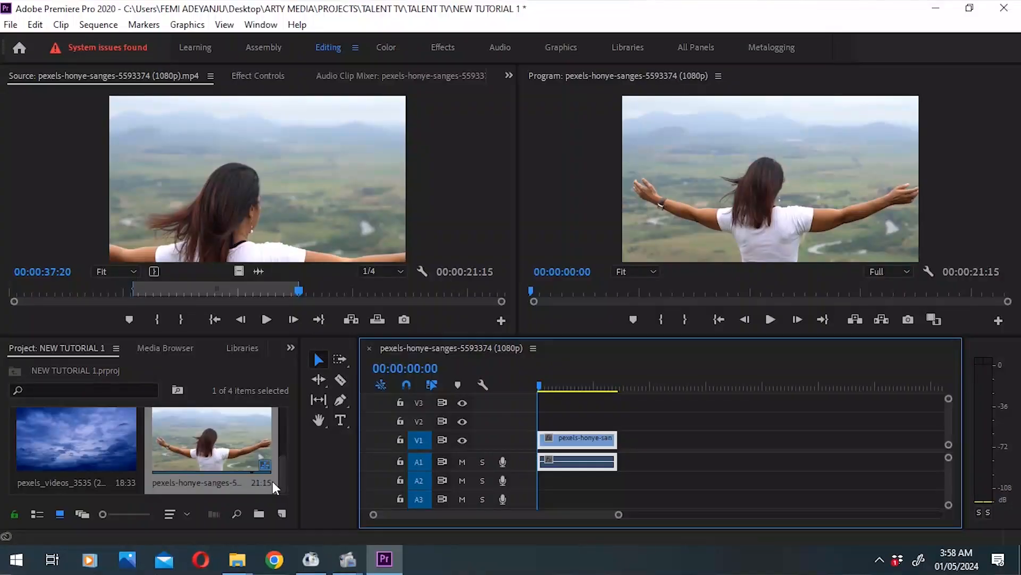
Step: Open the pexels_videos_3535 sky clip in the Source monitor and mark in at 00:00:04:23 and out at 00:00:10:05
left_click_drag(284, 476, 285, 471)
double_click(68, 439)
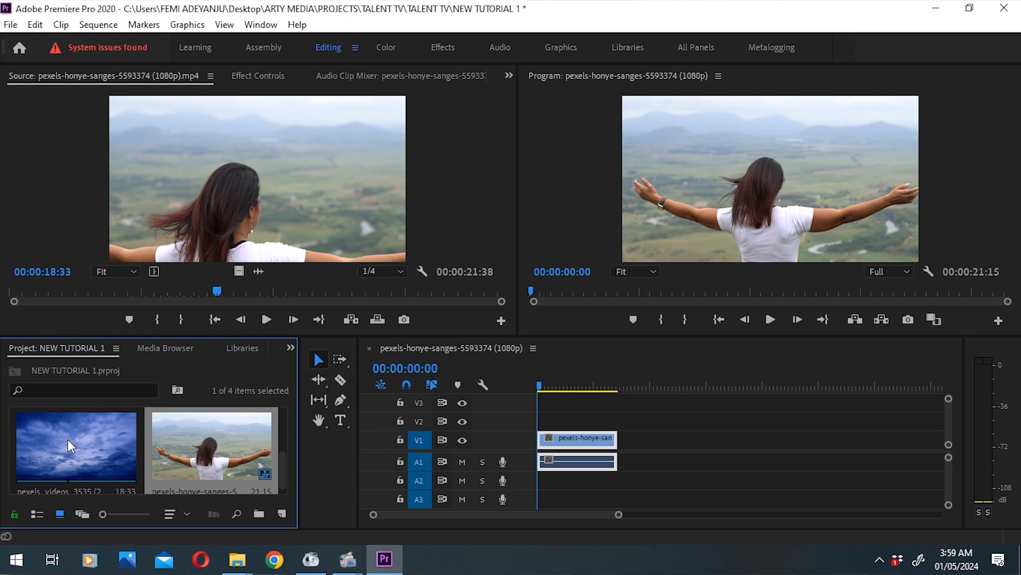
left_click(81, 293)
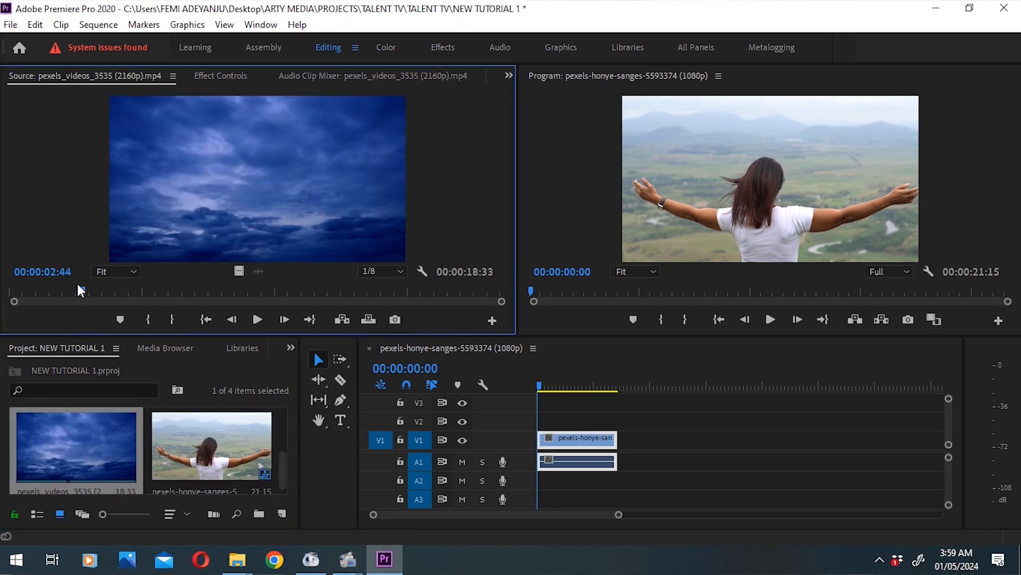
left_click(99, 294)
left_click(106, 296)
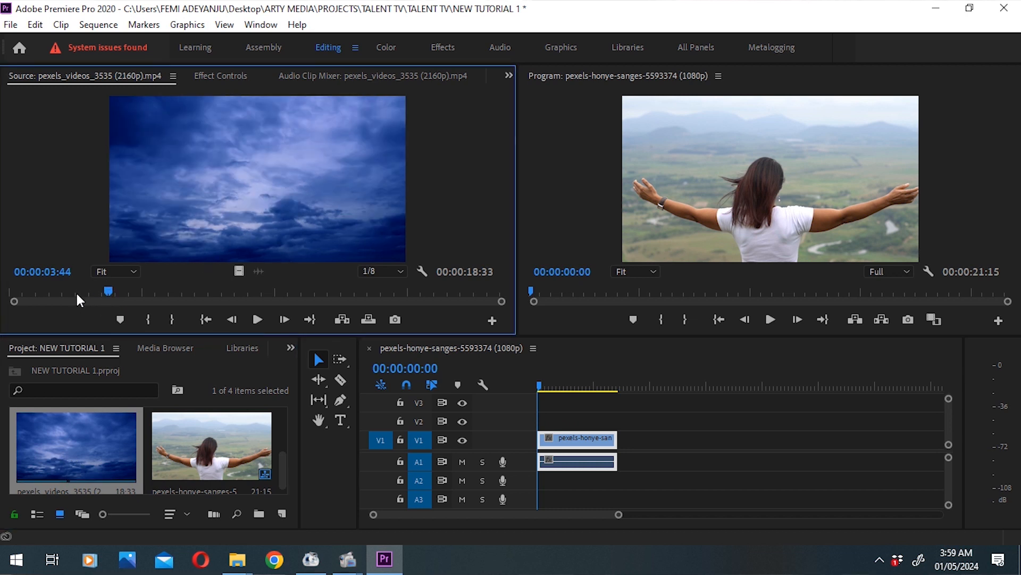
left_click_drag(77, 295, 330, 309)
left_click_drag(227, 337, 139, 346)
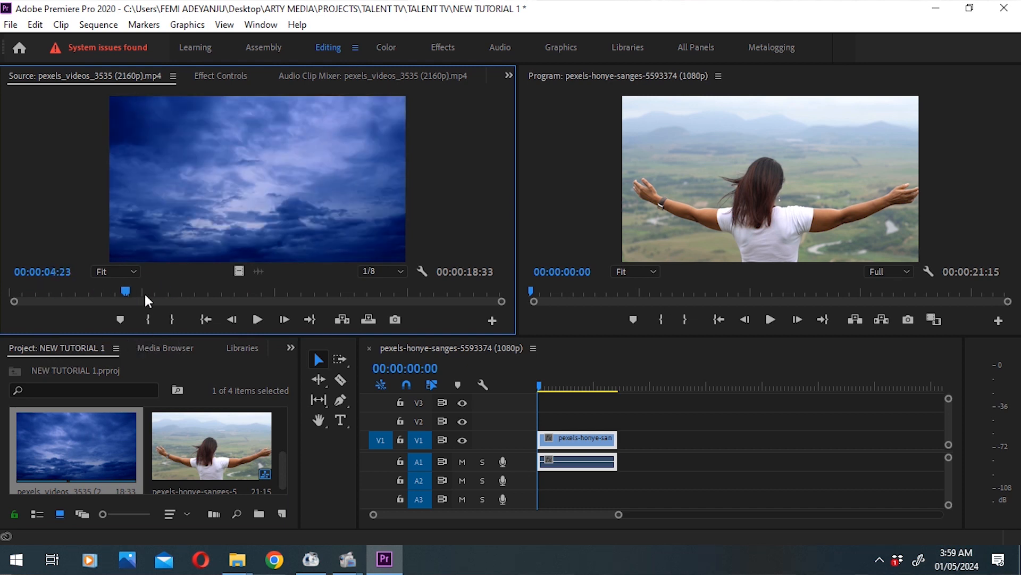
left_click(148, 319)
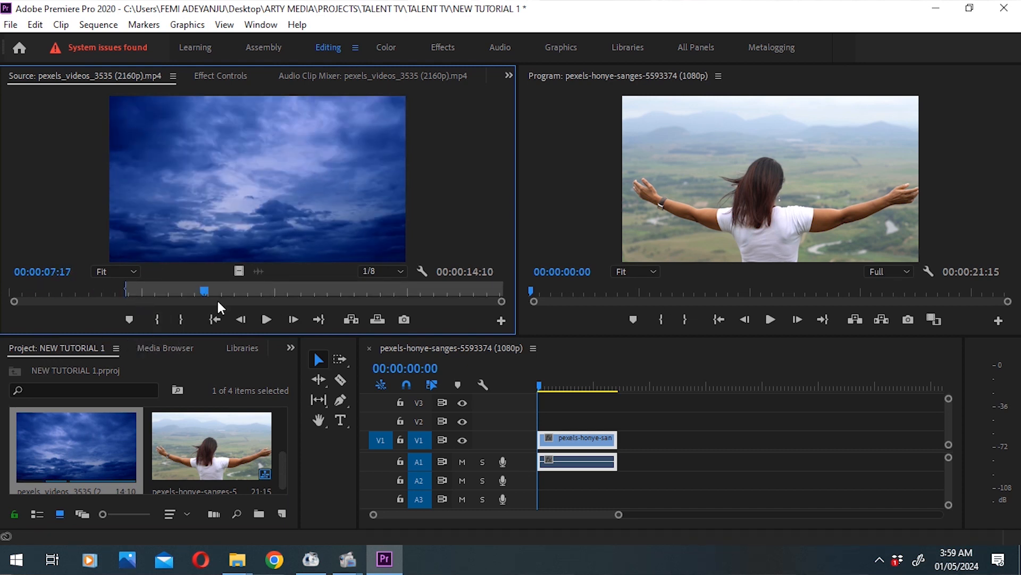
left_click_drag(218, 298, 278, 299)
left_click(182, 319)
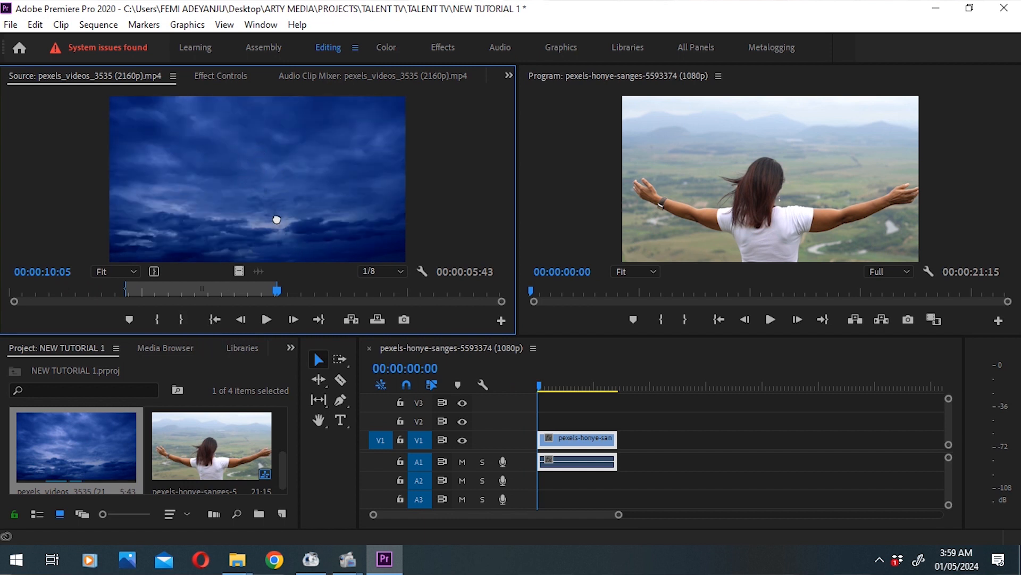
Step: Place only the video of the marked sky range on V1 directly after the first clip and check it in the sequence
left_click_drag(671, 509, 621, 447)
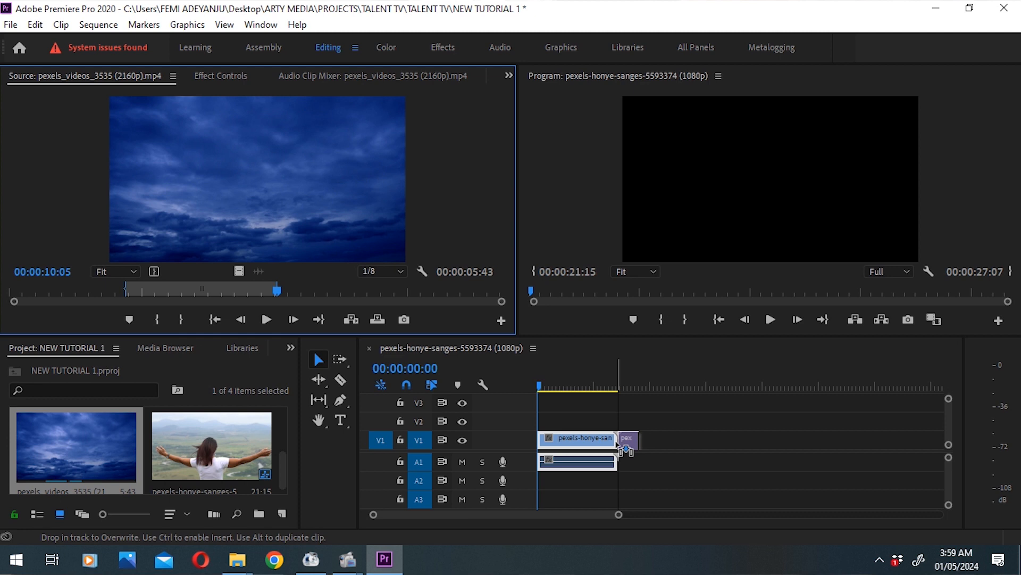
left_click_drag(616, 443, 505, 388)
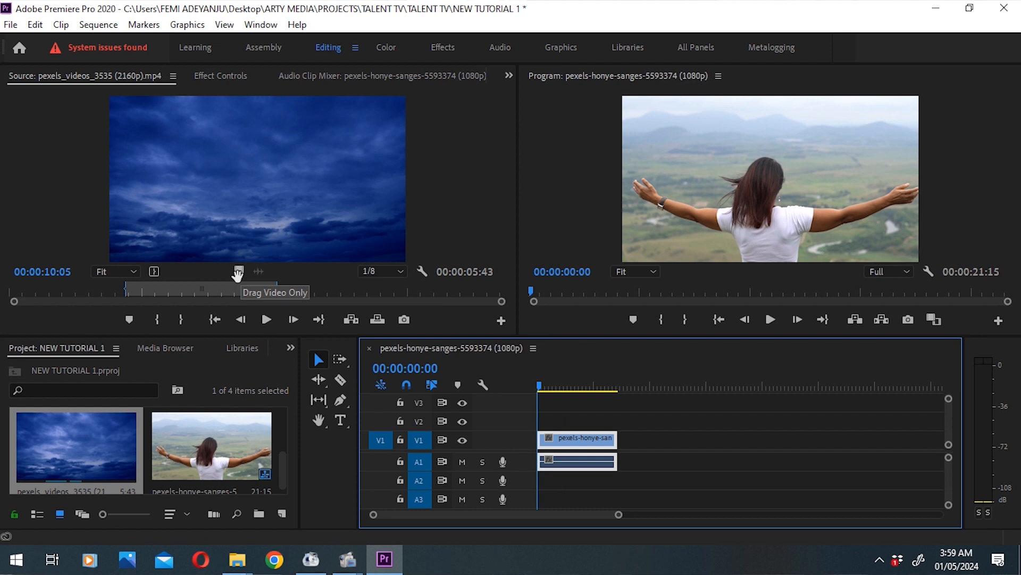
left_click_drag(129, 291, 148, 298)
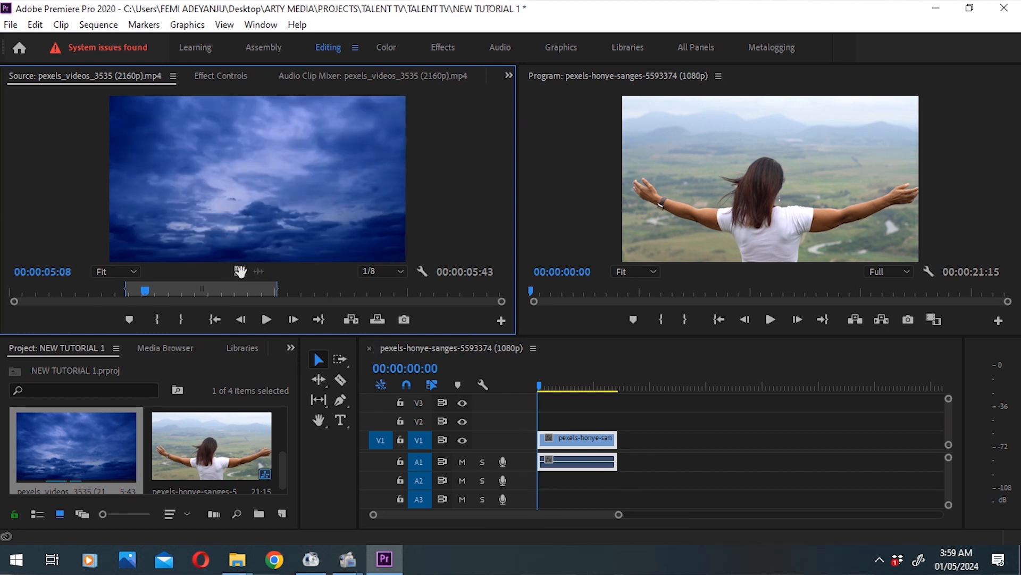
left_click_drag(236, 272, 628, 445)
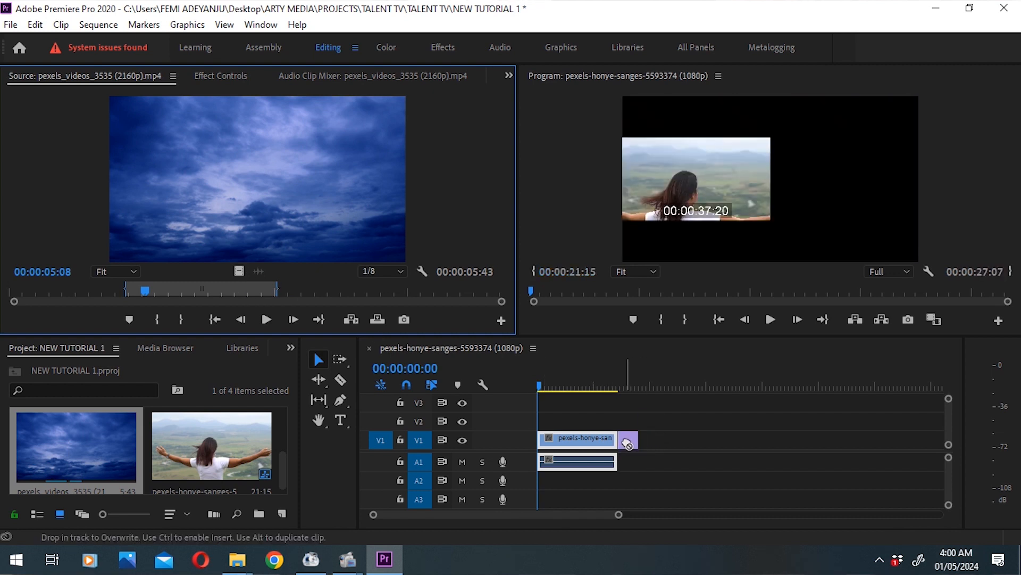
mouse_move(625, 385)
left_mouse_down()
mouse_move(615, 391)
mouse_move(624, 394)
mouse_move(619, 378)
mouse_move(630, 381)
left_mouse_up()
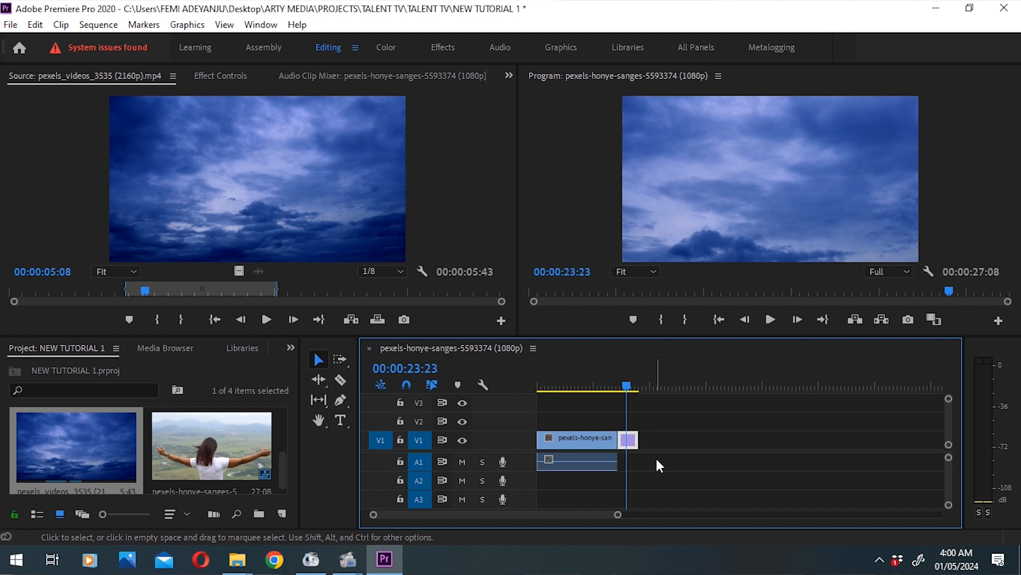
Step: Extend the end of the sky clip on V1 to 00:00:35:03 and scrub through the added part
left_click(609, 463)
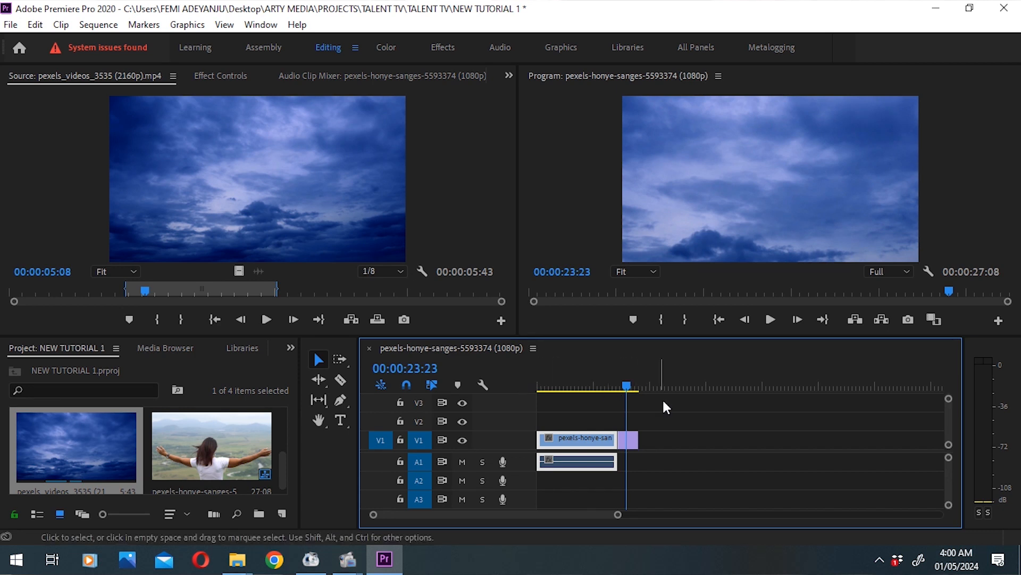
left_click_drag(665, 447, 667, 447)
left_click(648, 441)
left_click_drag(626, 384, 654, 366)
Step: Open the pexels-arpan-bhatia beach clip in the Source monitor and mark a range of about 00:00:02:21 starting at 00:00:02:22
left_click_drag(282, 469, 289, 439)
double_click(199, 420)
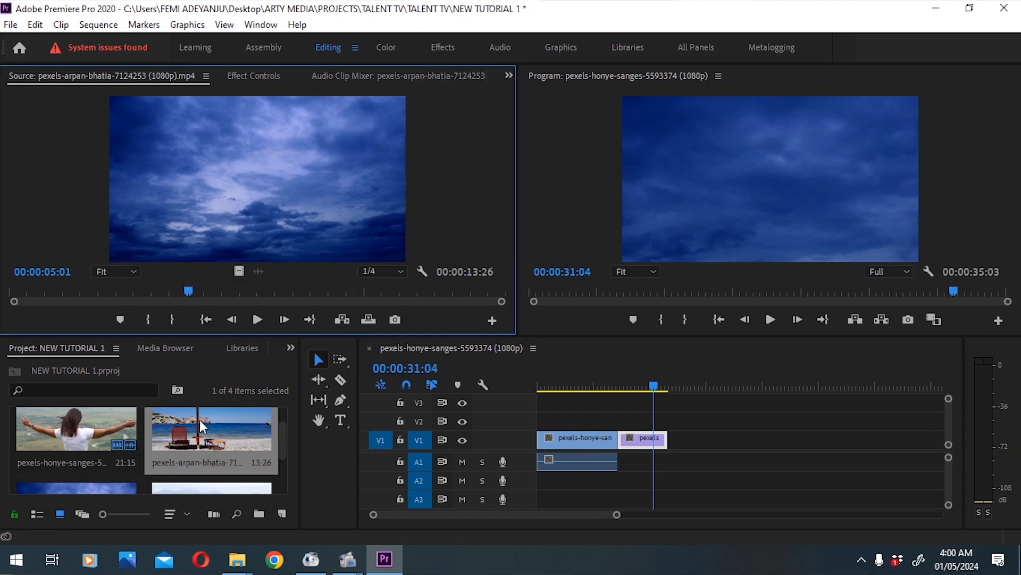
left_click_drag(60, 292, 106, 294)
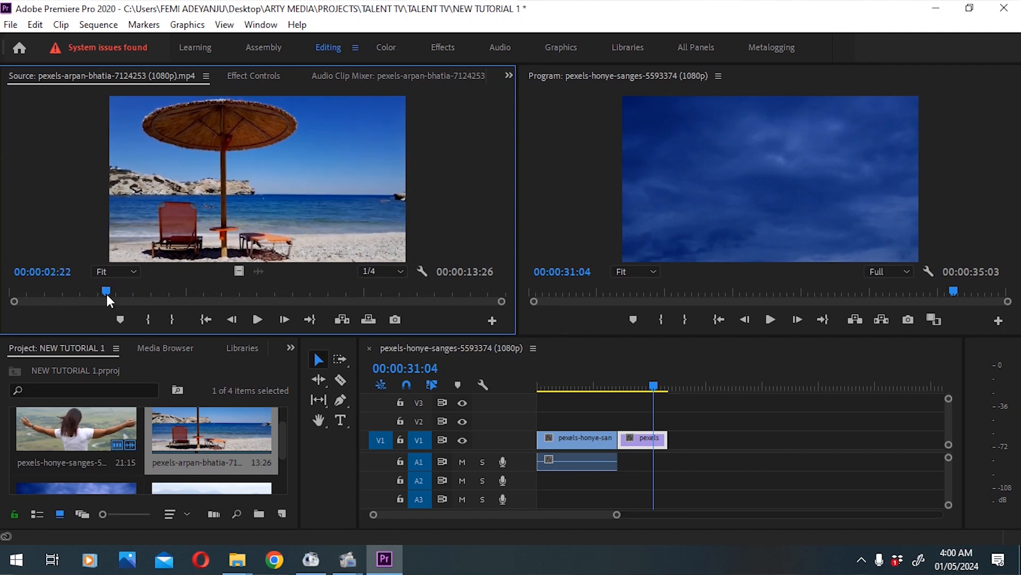
left_click(147, 322)
left_click(161, 292)
left_click_drag(179, 297, 239, 272)
left_click(181, 319)
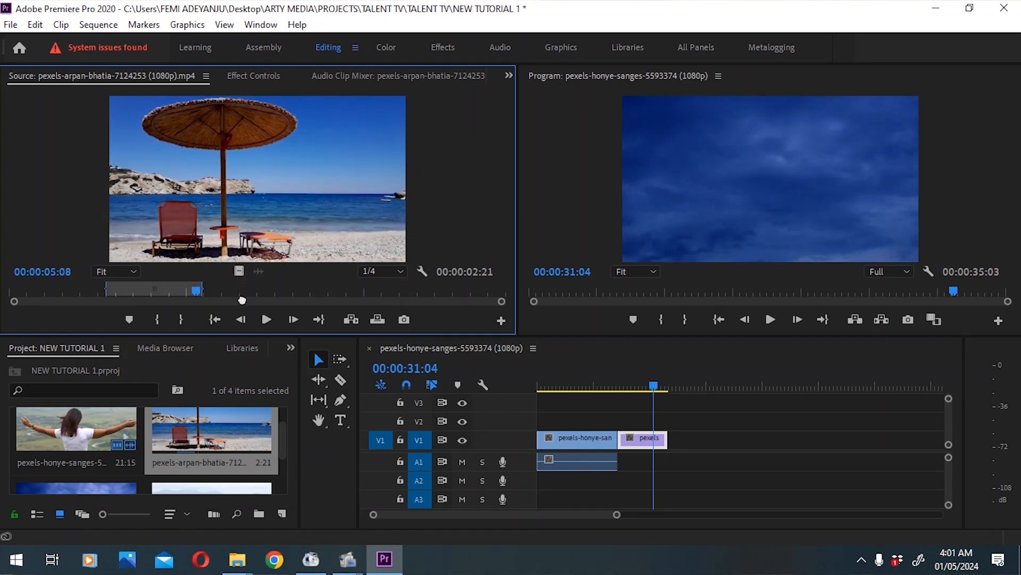
Step: Place the short marked beach range on V1 after the sky clip and preview it at 00:00:36:14
left_click_drag(375, 392, 670, 444)
left_click_drag(674, 385, 674, 400)
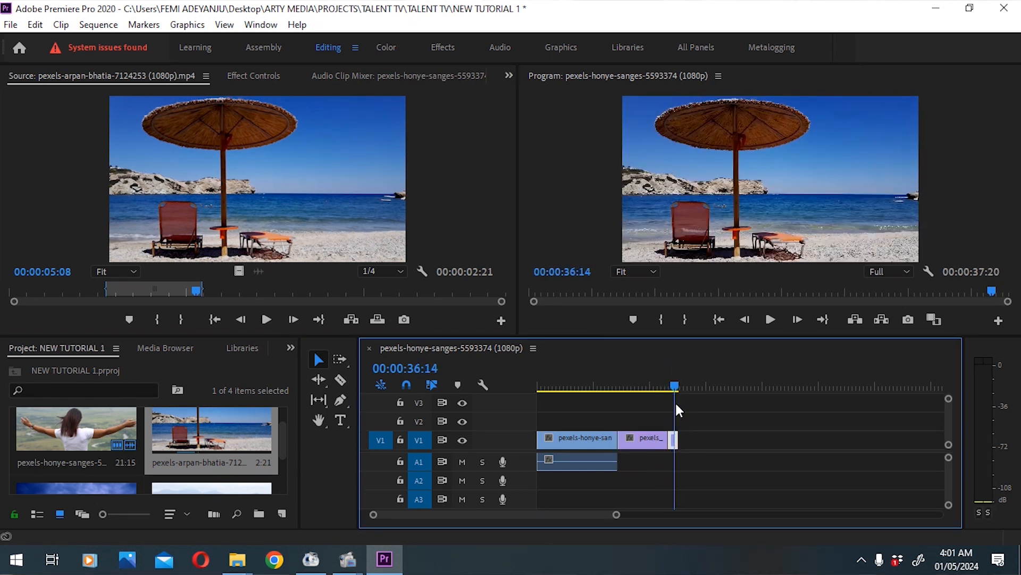
Step: Move the beach clip's source out point to 00:00:10:01 and replace the short beach clip on V1 with the new range's video
left_click_drag(204, 292, 365, 314)
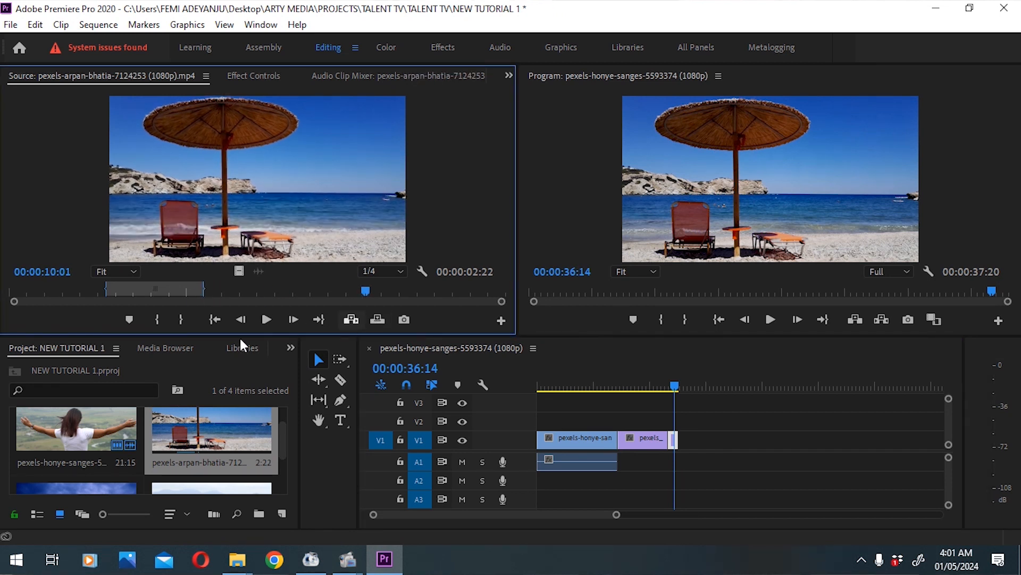
left_click(179, 314)
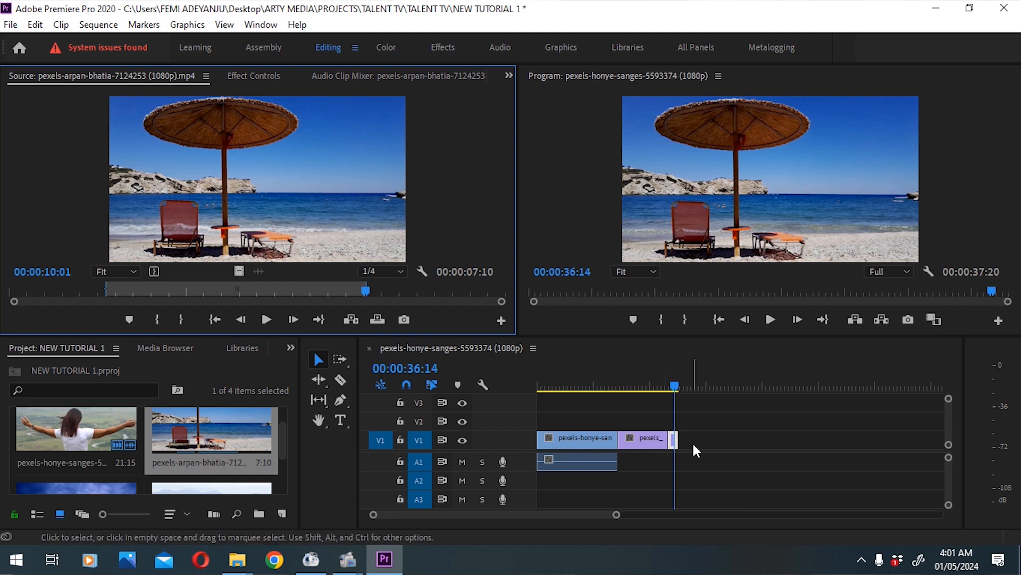
left_click(676, 440)
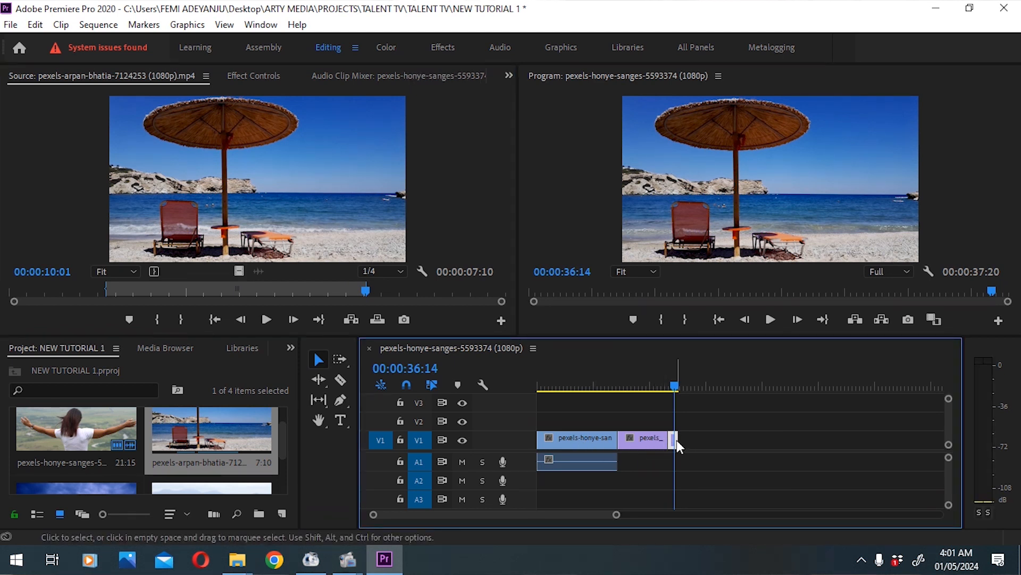
right_click(677, 440)
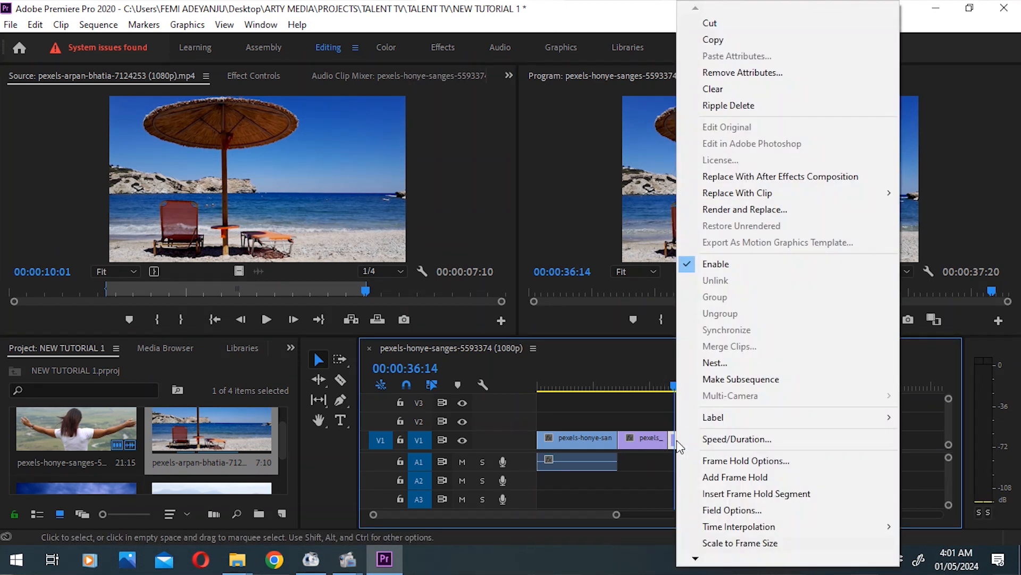
left_click(800, 89)
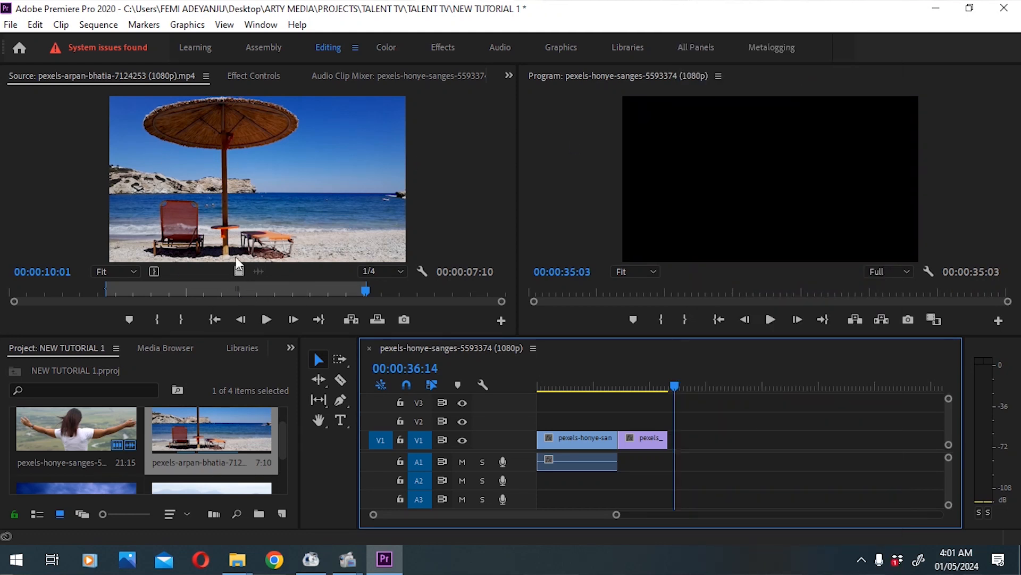
left_click(238, 271)
left_click_drag(479, 372, 664, 446)
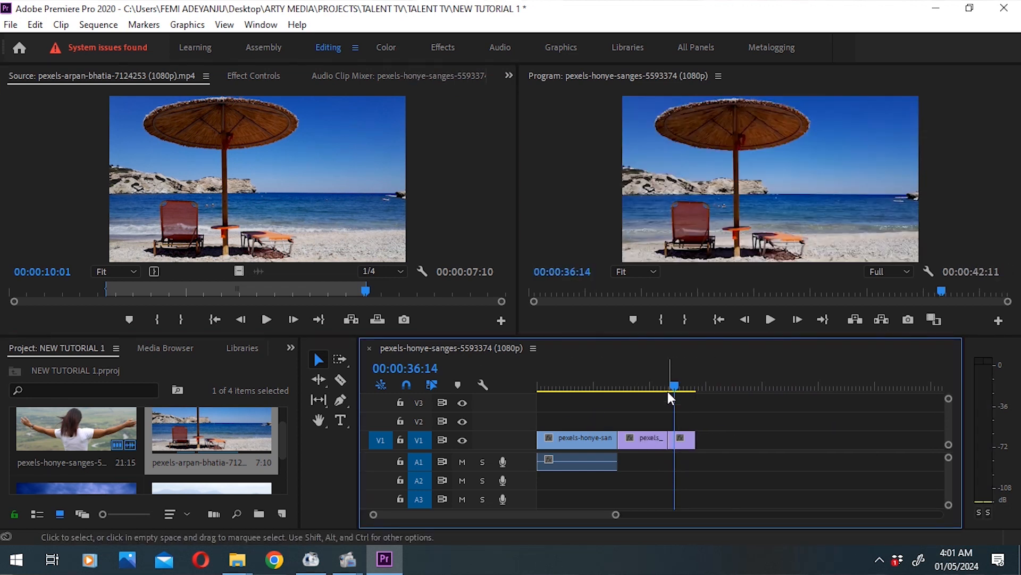
Step: Extend the beach clip's end on V1 to 00:00:46:00, and trim it back to the playhead at 00:00:44:18
left_click_drag(695, 439, 707, 438)
left_click(711, 388)
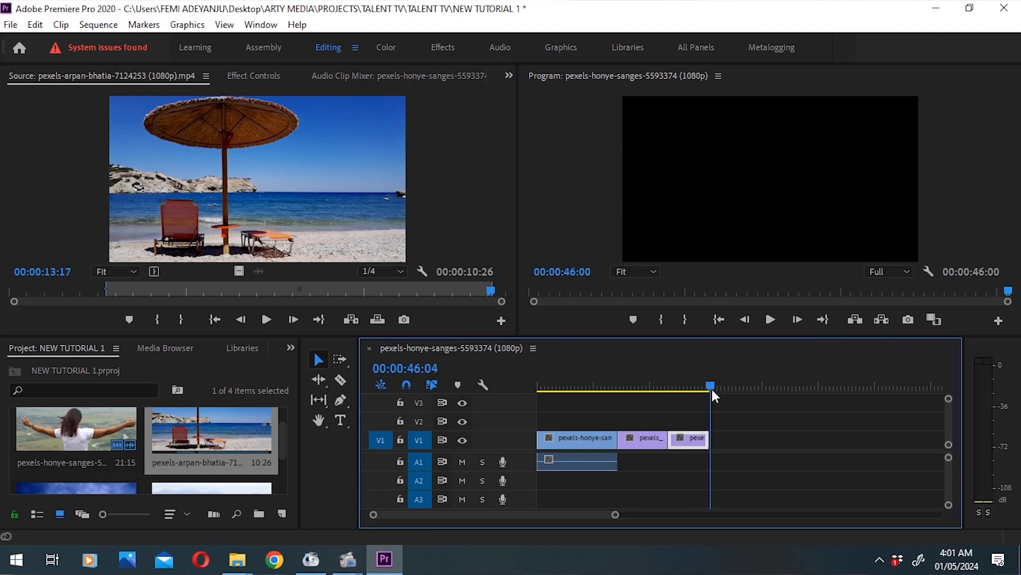
left_click(704, 389)
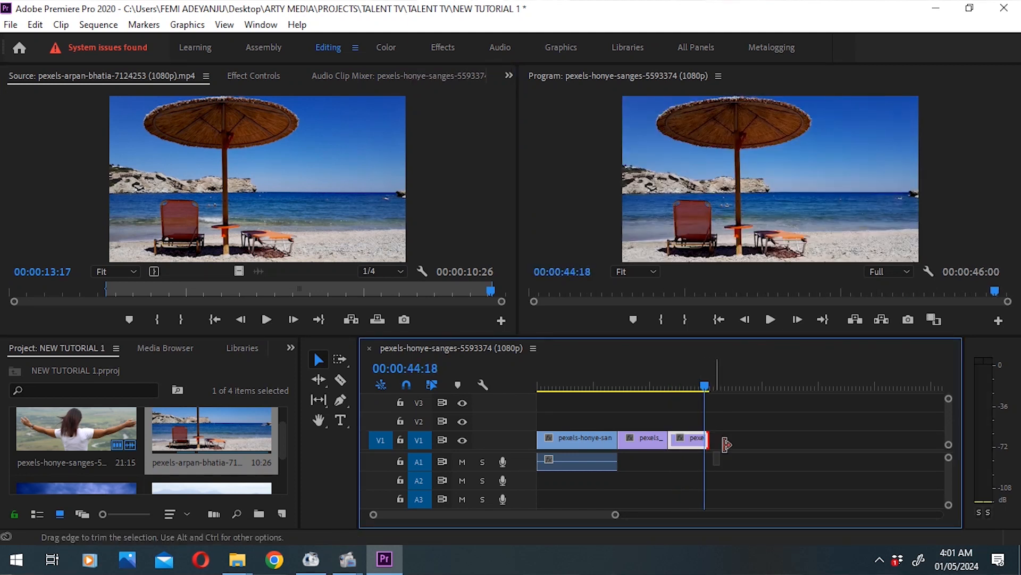
left_click_drag(726, 445, 703, 444)
Step: Review the three assembled clips from the start of the sequence and leave the playhead at 00:00:15:09
left_click_drag(676, 379, 657, 401)
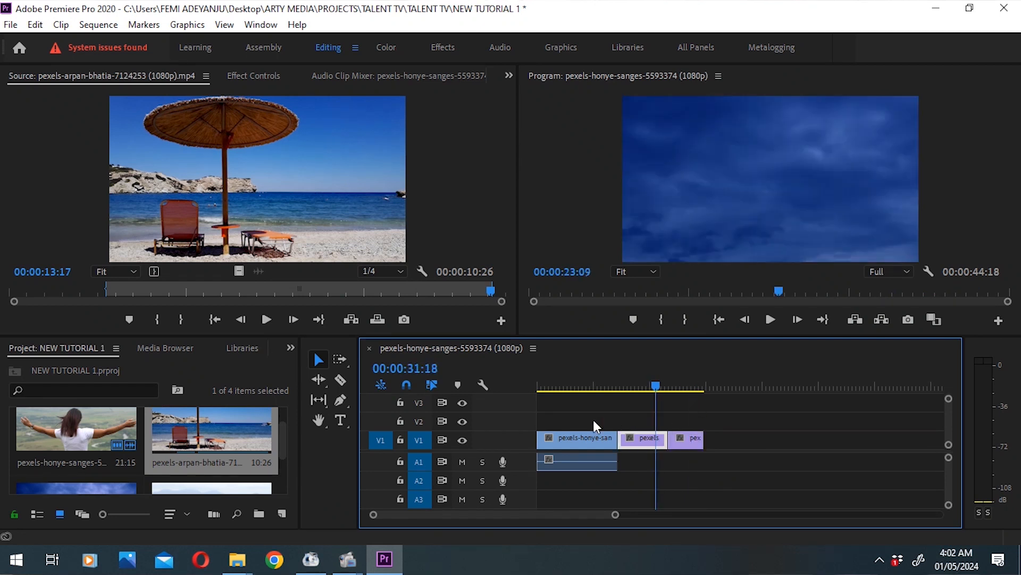
left_click_drag(594, 426, 579, 423)
key("Home")
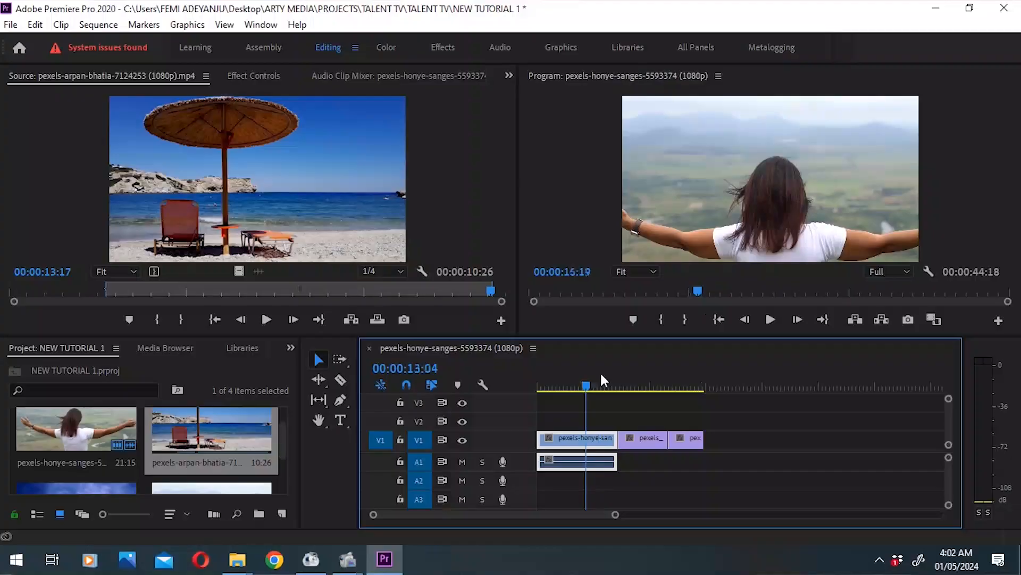
left_click_drag(600, 371, 680, 373)
left_click(594, 379)
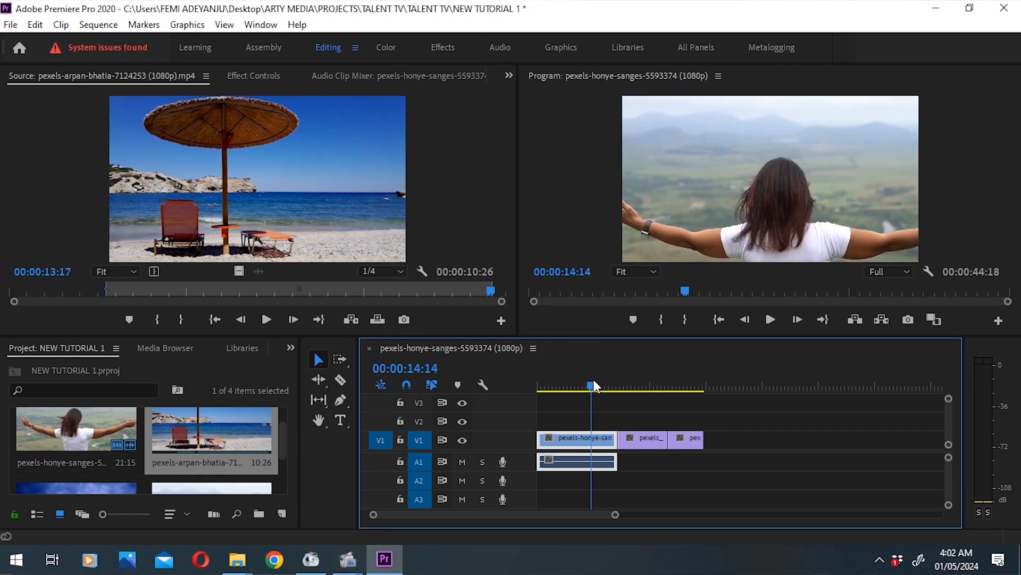
Step: Show the effects library and expand the Video Transitions category to view its transition groups
left_click(289, 348)
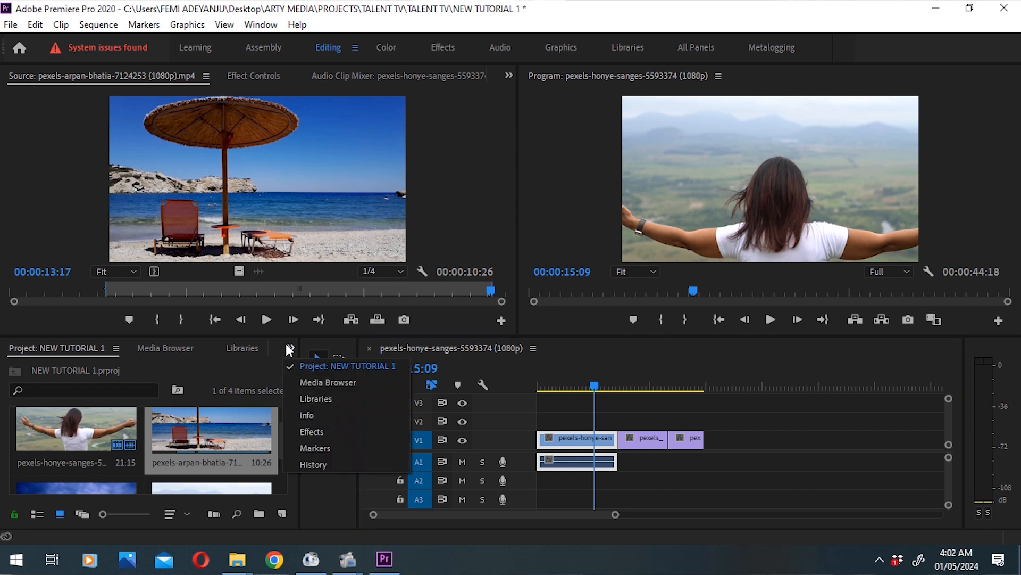
left_click(289, 348)
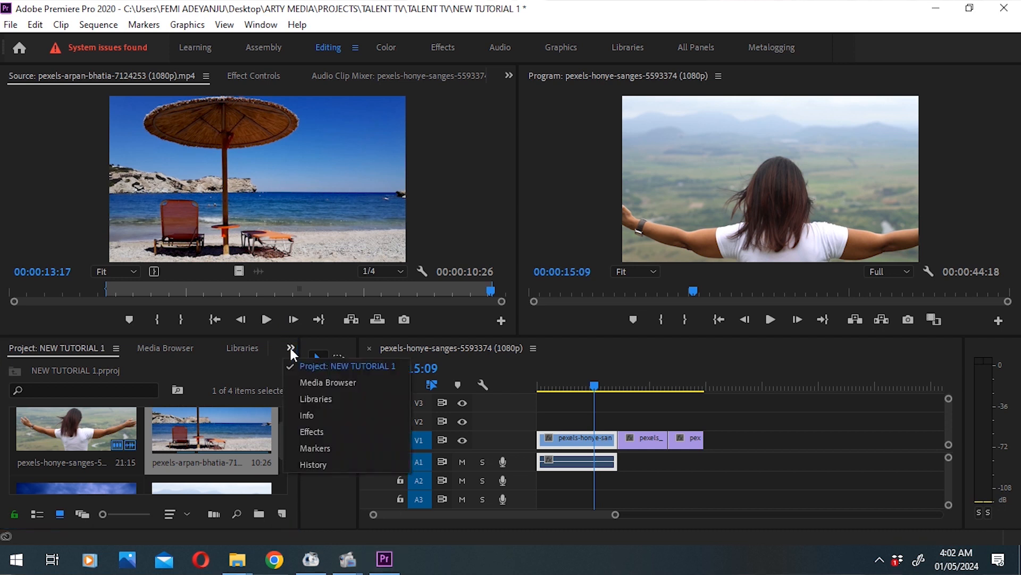
left_click(305, 432)
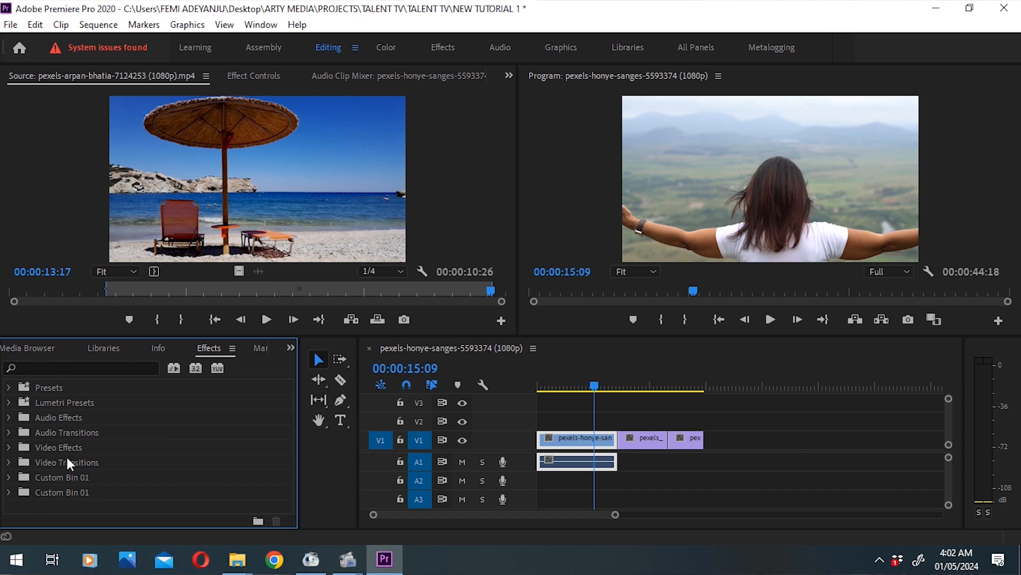
left_click(9, 463)
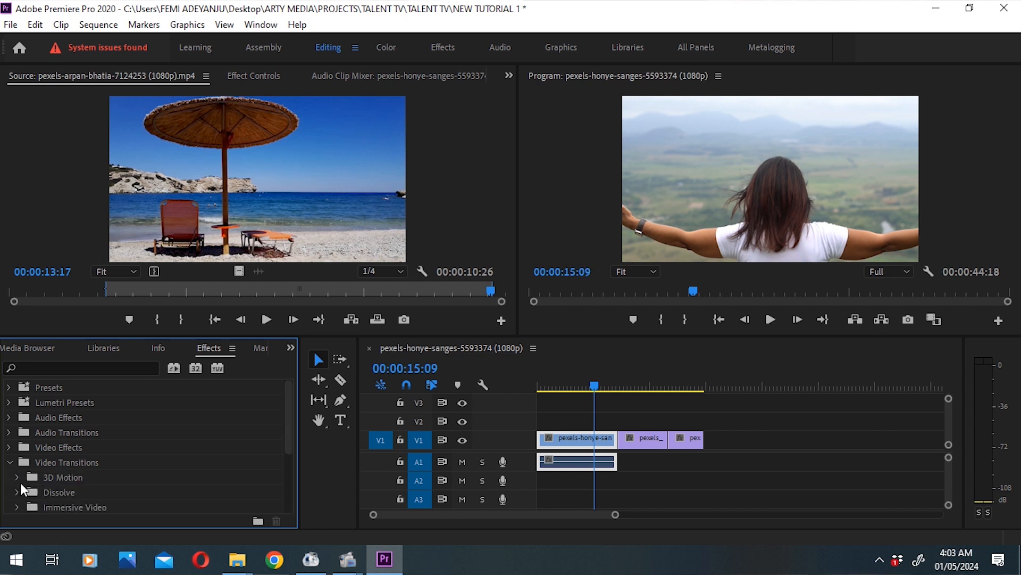
left_click_drag(289, 432, 292, 458)
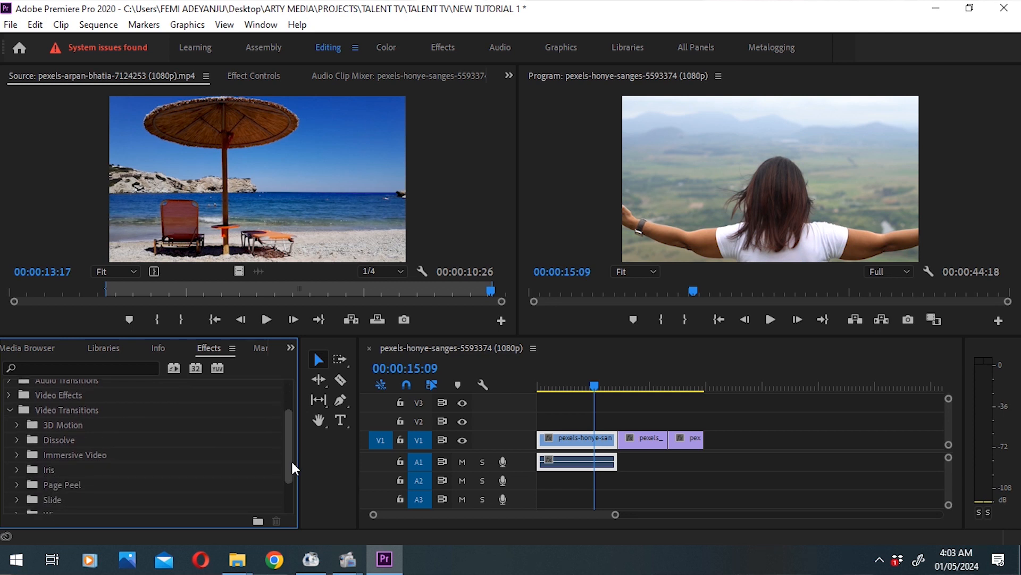
Step: Apply the Dip to Black dissolve transition at the cut between the first and second clips on V1
left_click(17, 440)
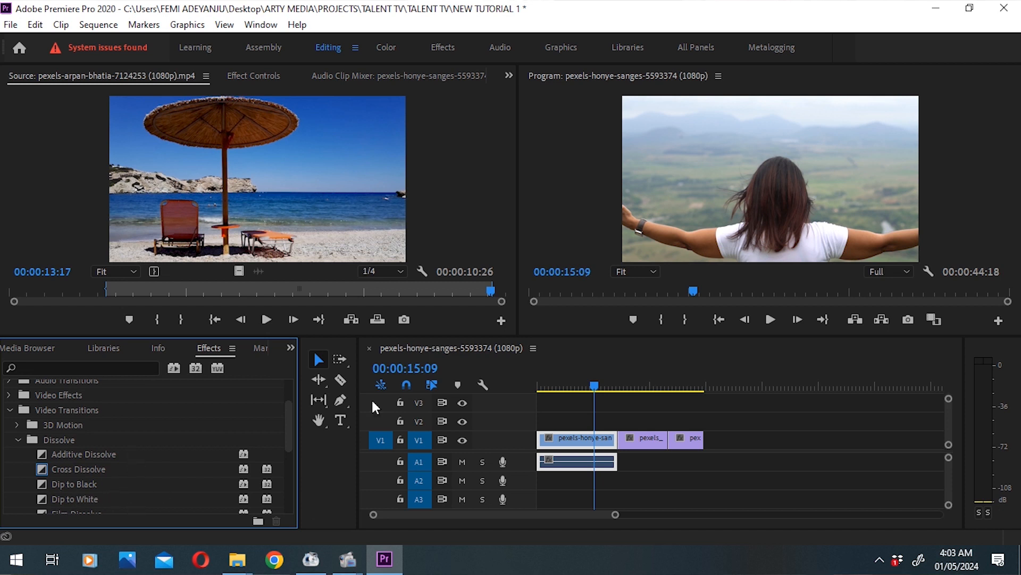
scroll(290, 426, "down", 1)
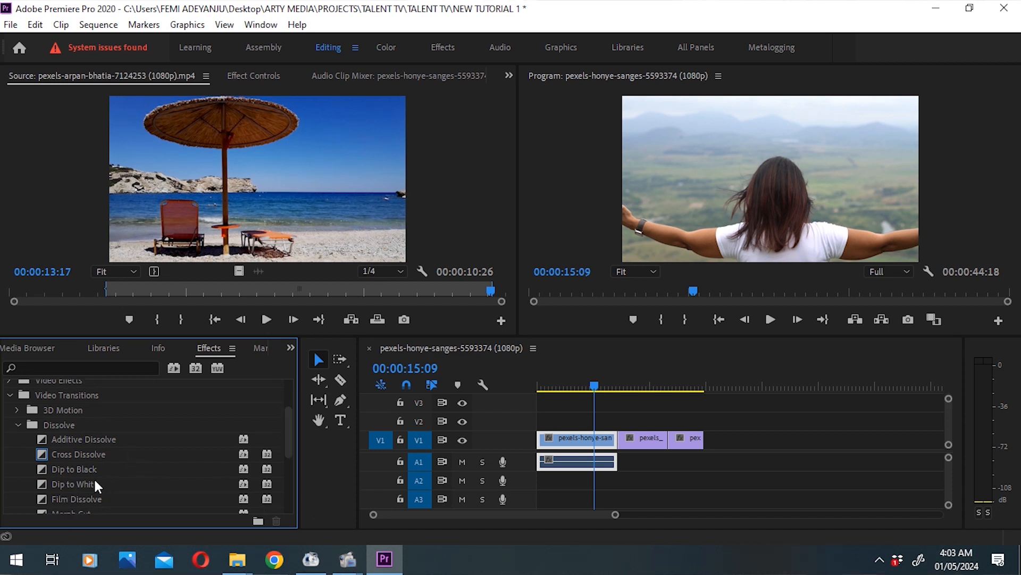
left_click_drag(81, 470, 621, 441)
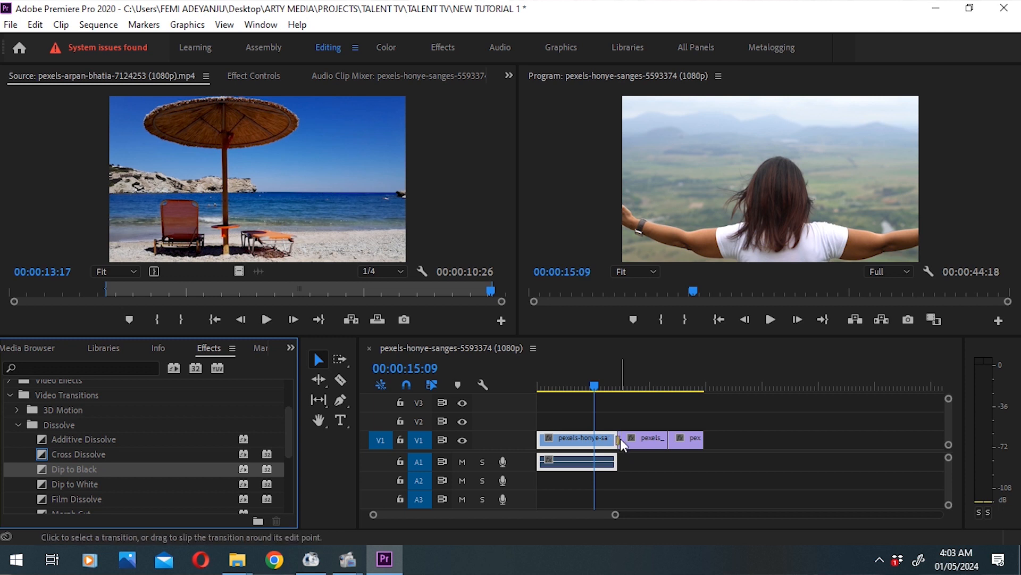
Step: Play the sequence from 00:00:17:04 to preview the transition between the first and second clips
left_click(616, 385)
mouse_move(616, 385)
left_mouse_down()
mouse_move(627, 394)
mouse_move(617, 394)
left_mouse_up()
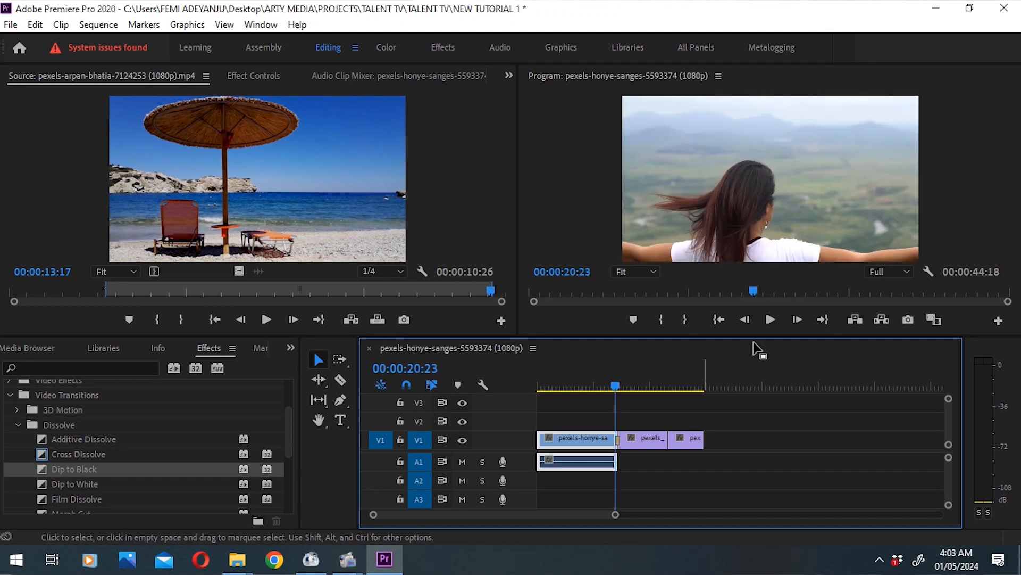
left_click(601, 382)
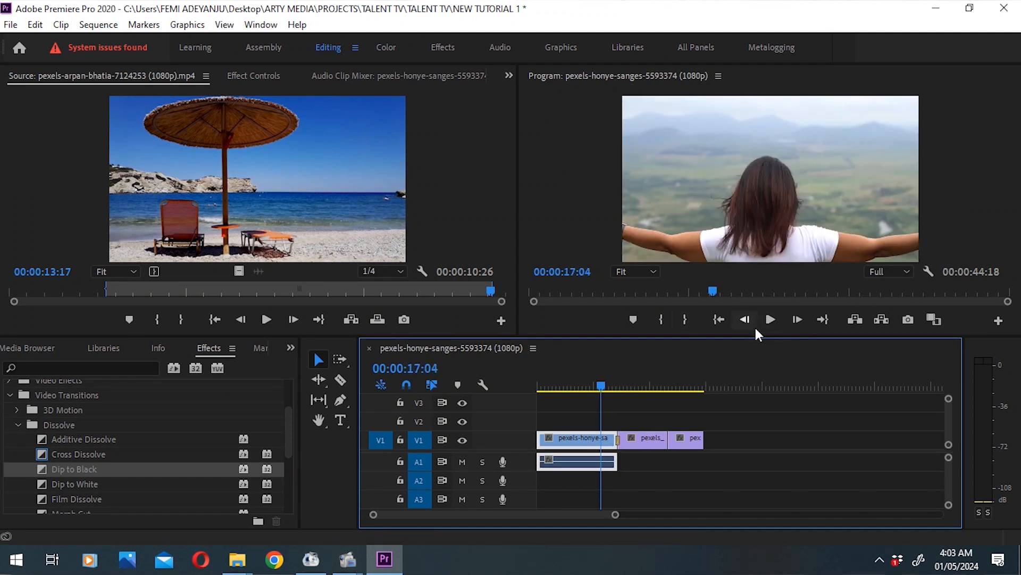
left_click(778, 329)
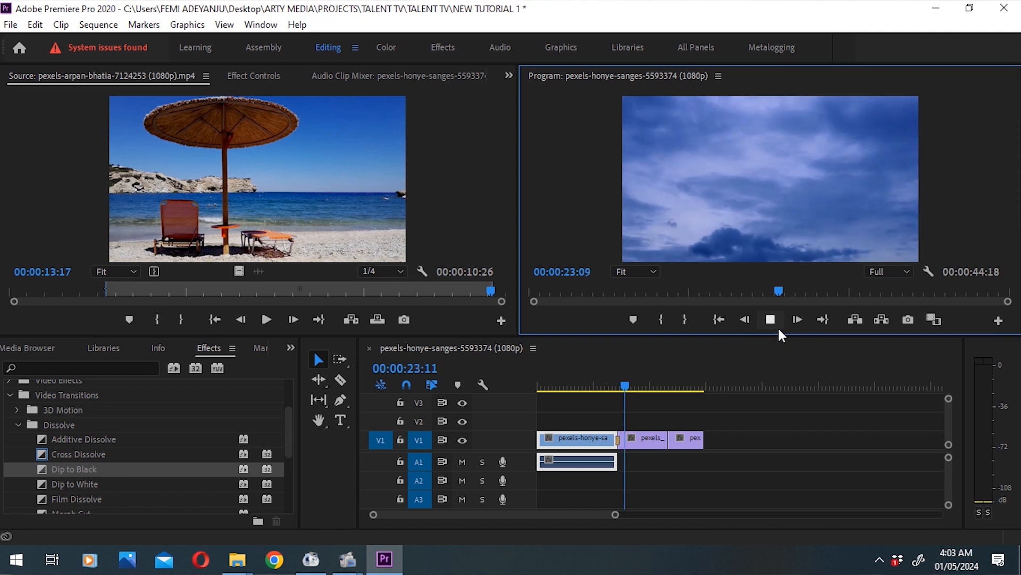
Step: Apply the Cross Dissolve transition at the cut between the sky clip and the beach clip on V1
mouse_move(673, 391)
left_mouse_down()
mouse_move(653, 387)
mouse_move(684, 386)
mouse_move(666, 393)
left_mouse_up()
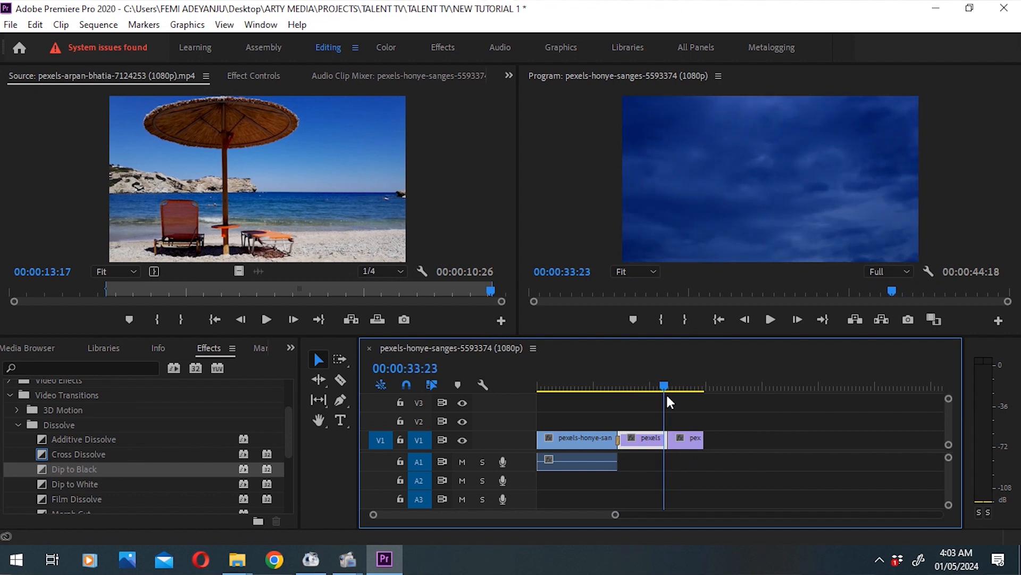
left_click(72, 499)
left_click_drag(74, 456, 670, 440)
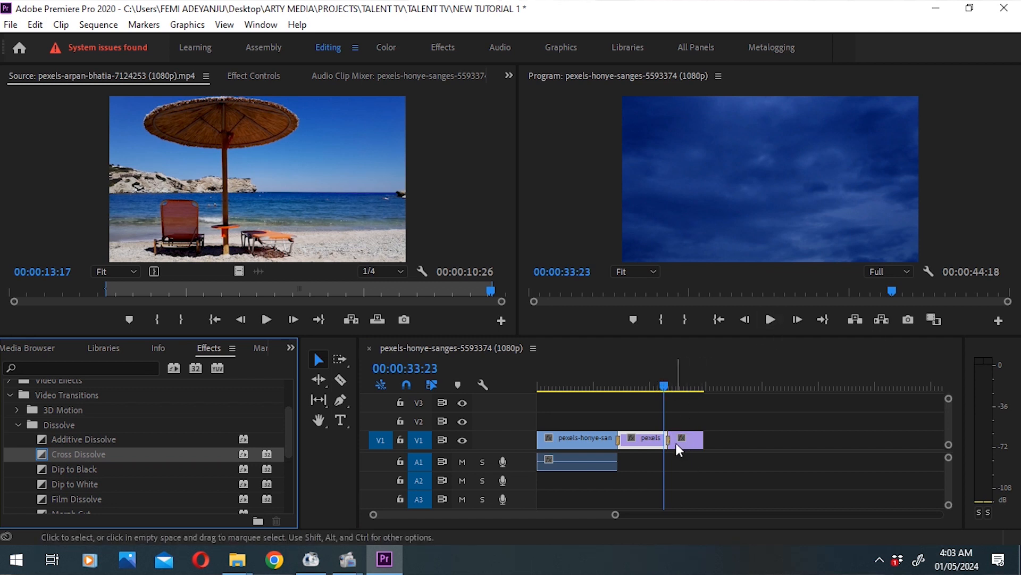
Step: Play and replay the transition between the sky and beach clips, and return the playhead to the sequence start
left_click(769, 321)
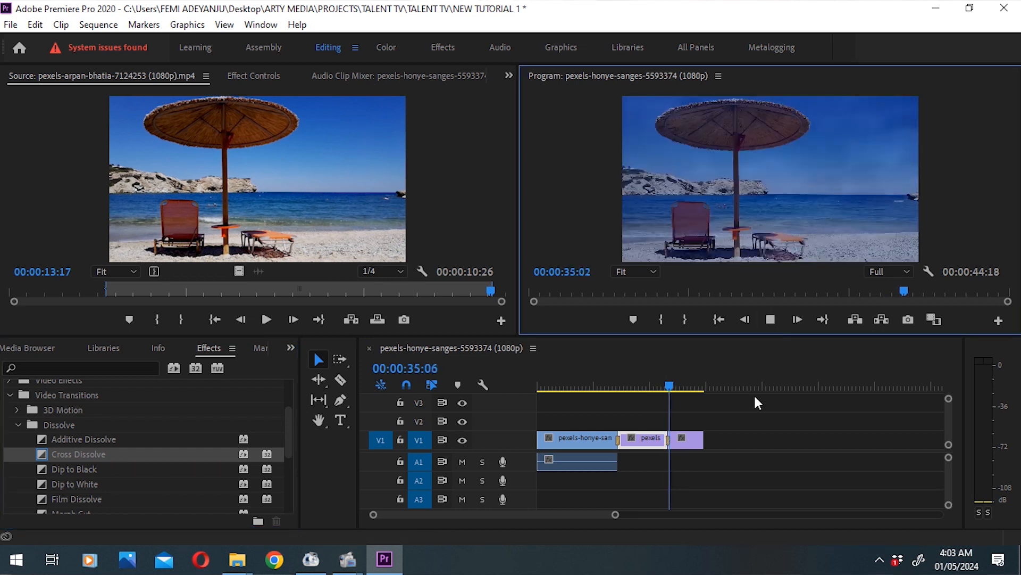
left_click(668, 376)
left_click(668, 375)
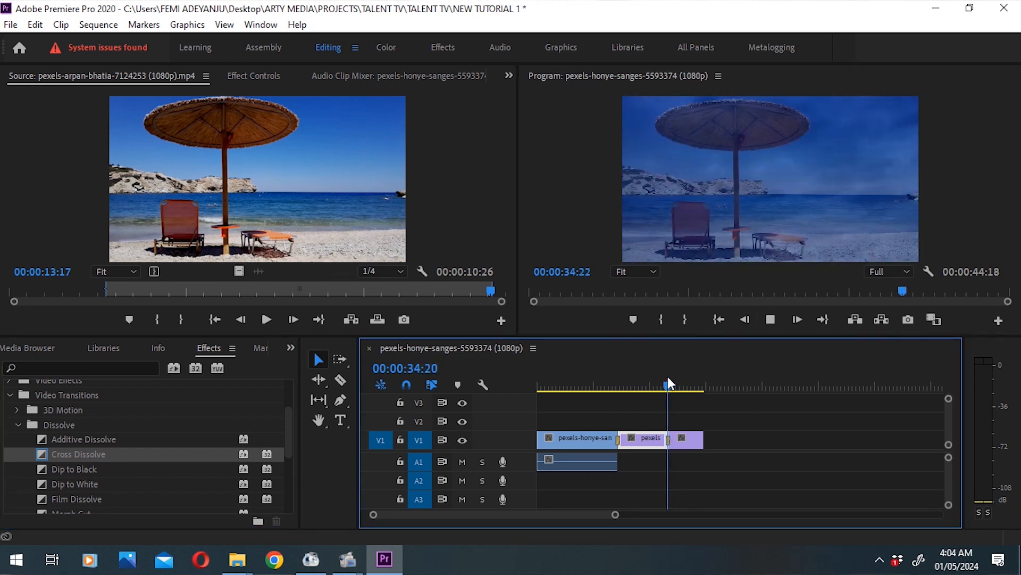
left_click(669, 376)
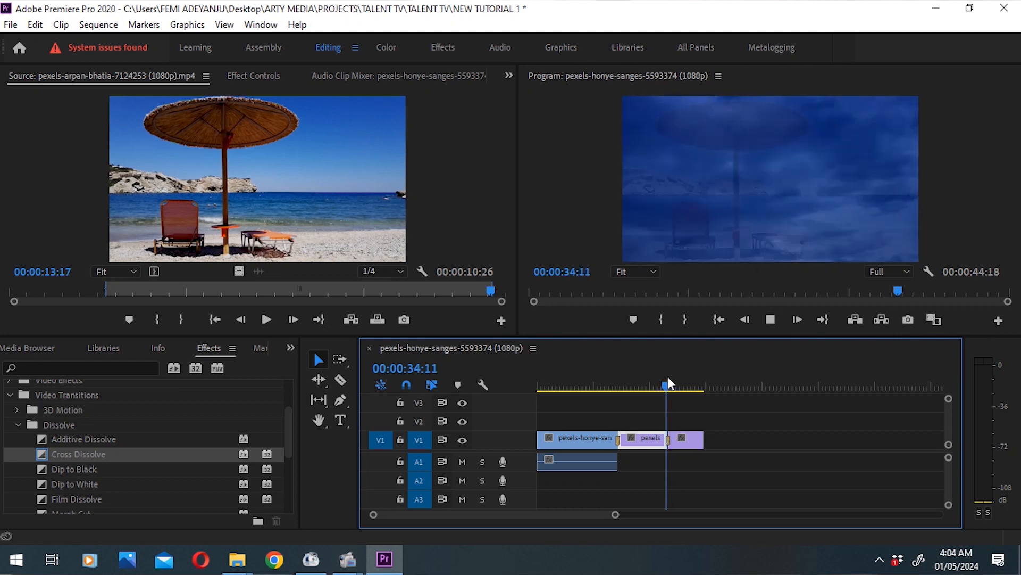
left_click_drag(668, 376, 535, 412)
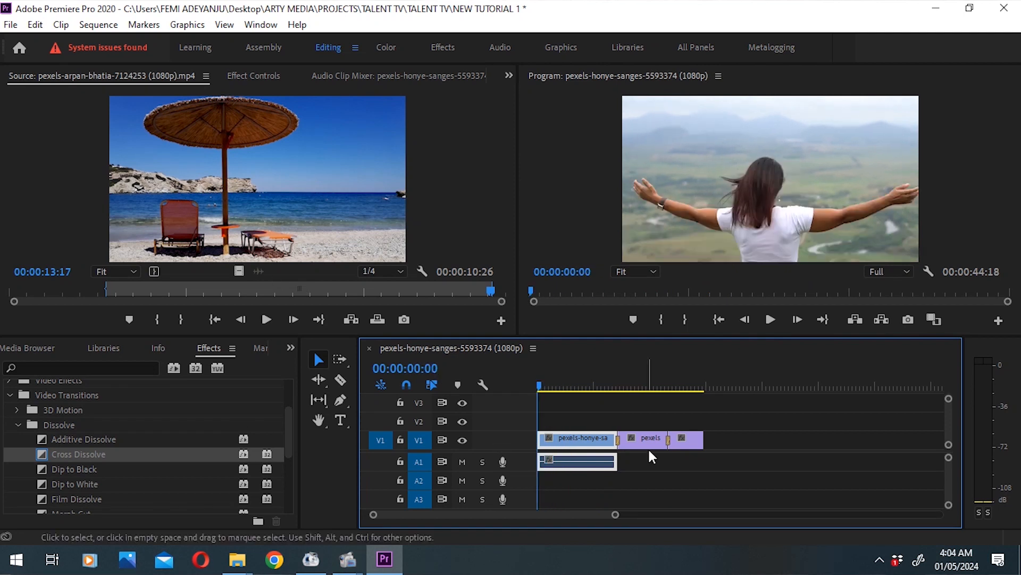
left_click_drag(579, 385, 600, 415)
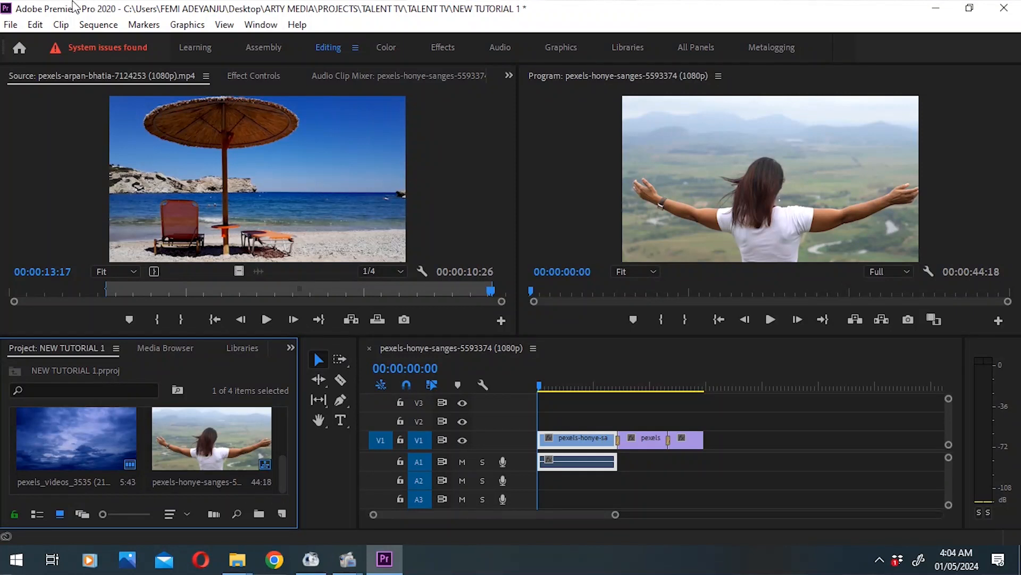
Step: Import the audio file BOB MARLY_1 from the music folder on the Desktop
left_click(10, 25)
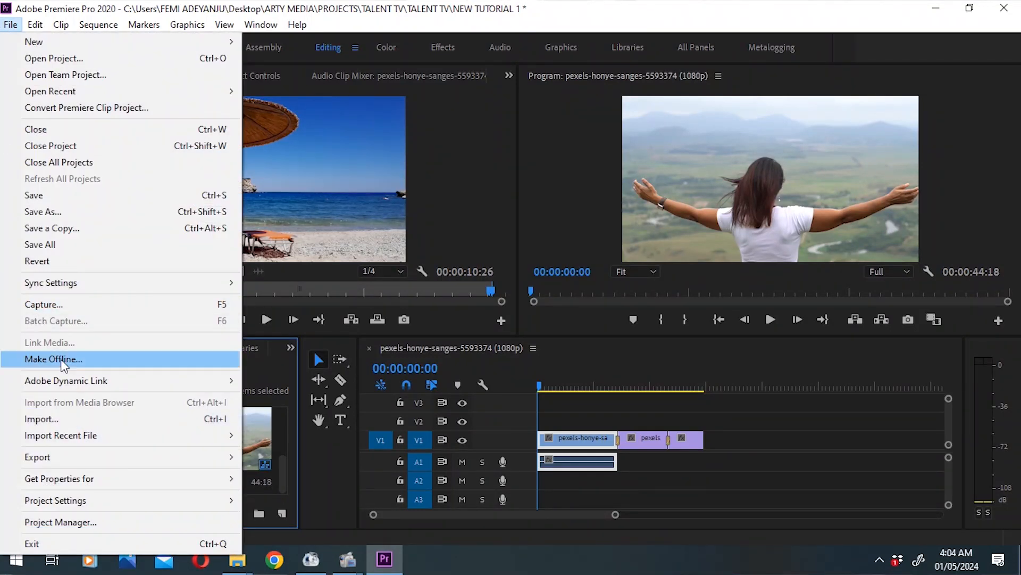
left_click(102, 424)
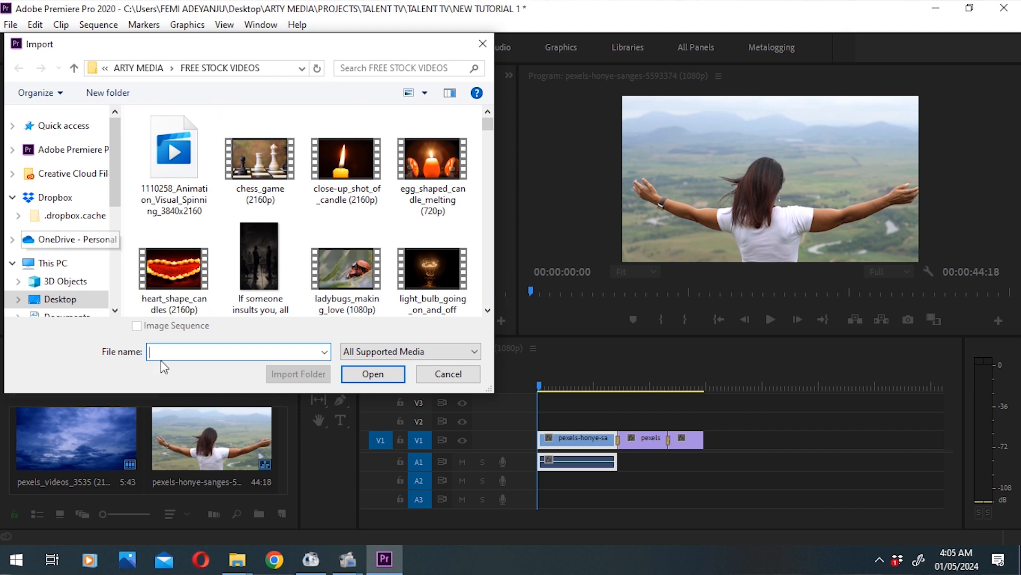
left_click(67, 300)
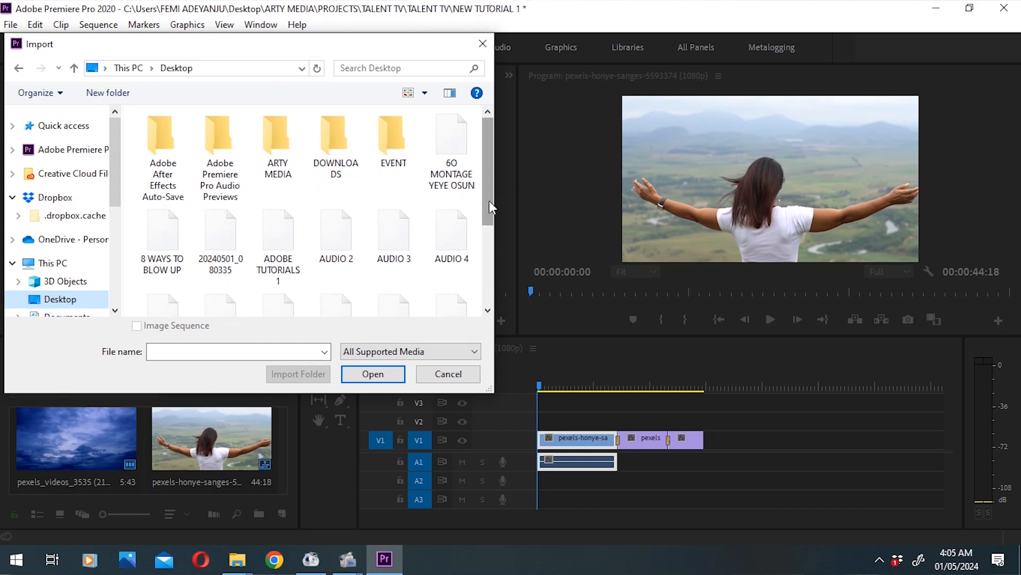
left_click(486, 225)
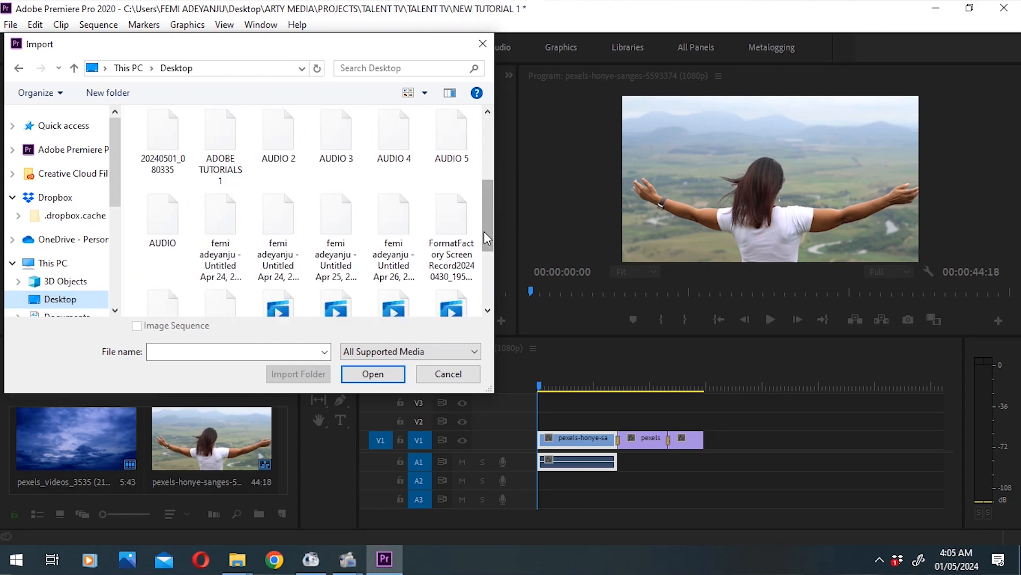
left_click_drag(484, 226, 483, 171)
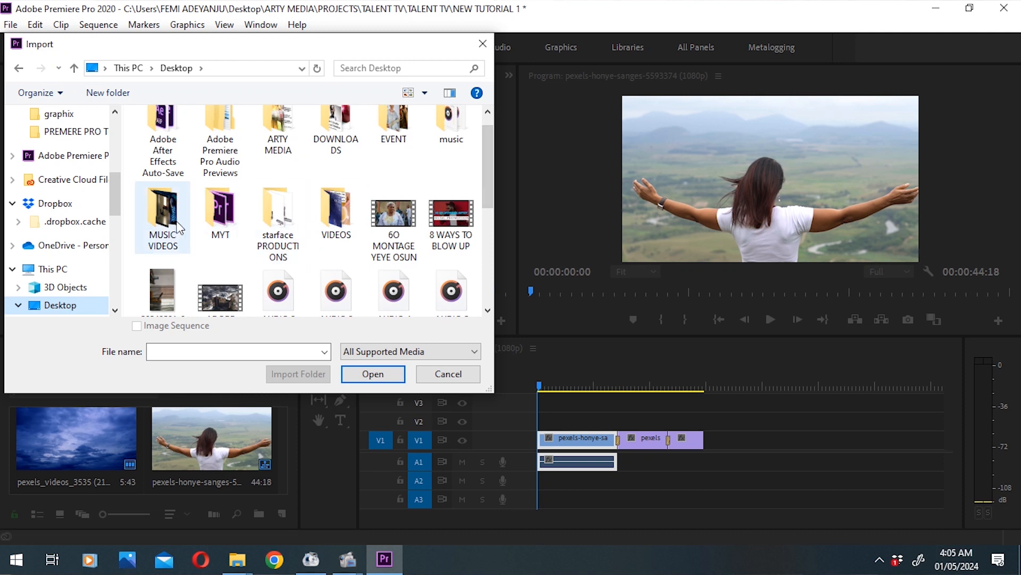
double_click(457, 132)
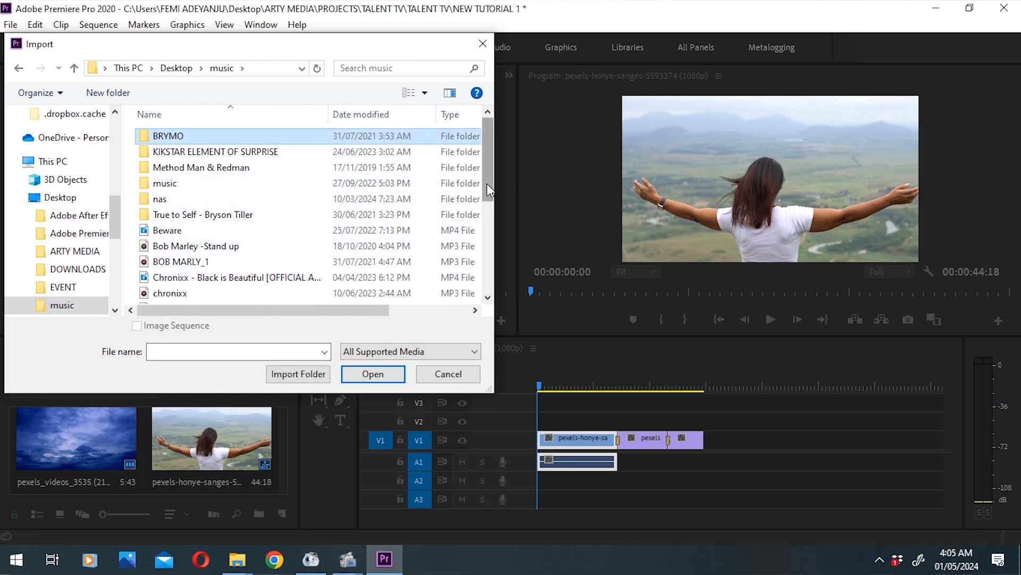
left_click_drag(487, 184, 486, 193)
left_click(211, 240)
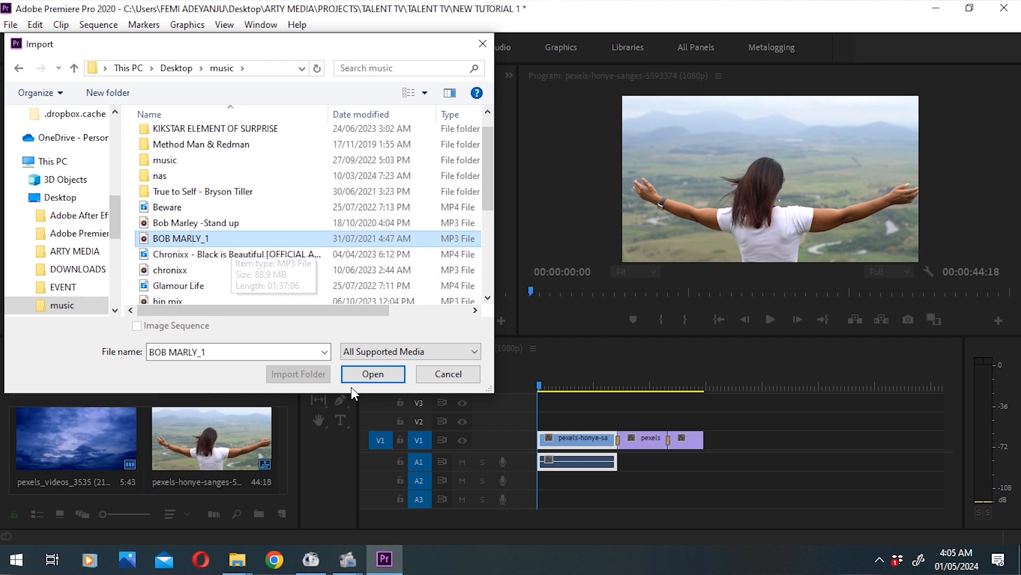
double_click(221, 236)
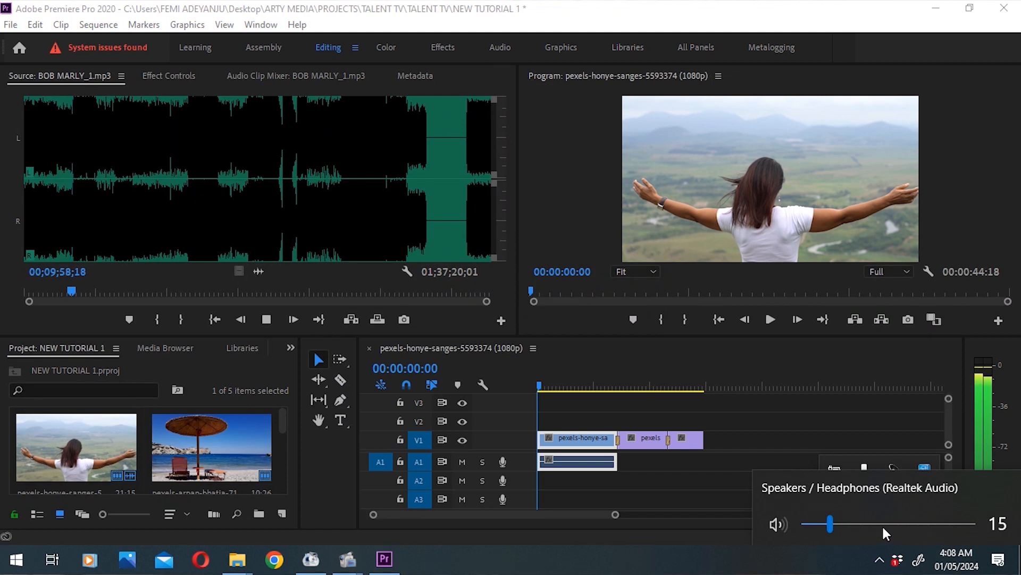
Step: Set the computer's speaker volume to 88 for listening to the imported music
left_click(882, 525)
left_click(911, 524)
left_click_drag(911, 528, 952, 528)
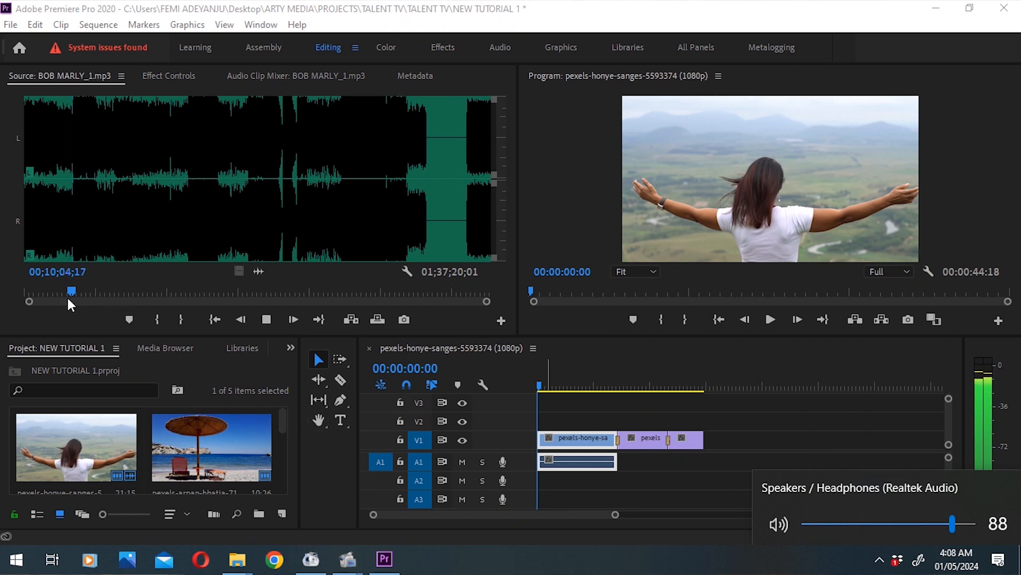
Step: Mark a 00;00;05;27 range of the music ending at 00;12;38;02 and place it on A1 at the beach clip's start
left_click(270, 315)
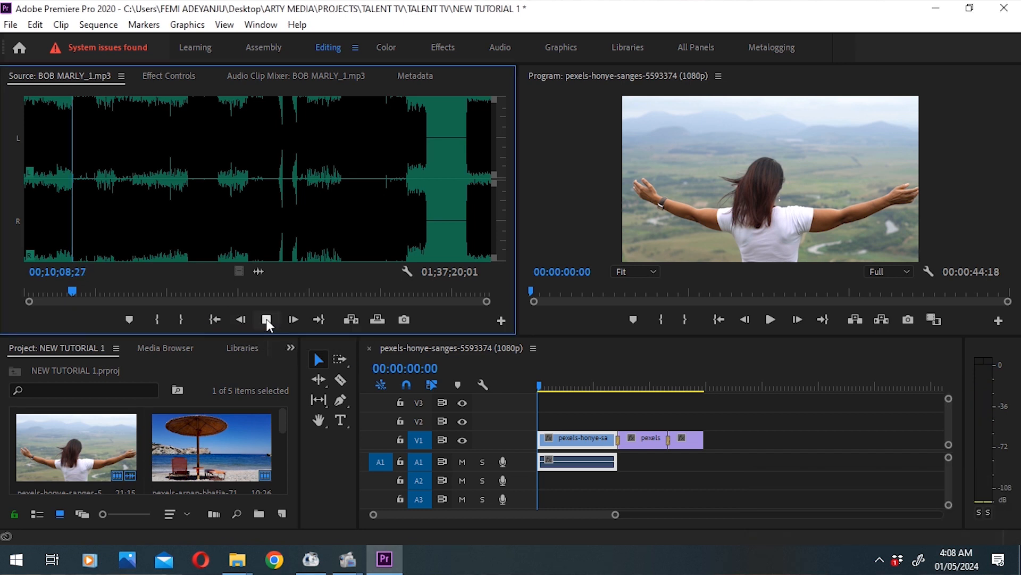
left_click_drag(129, 291, 140, 291)
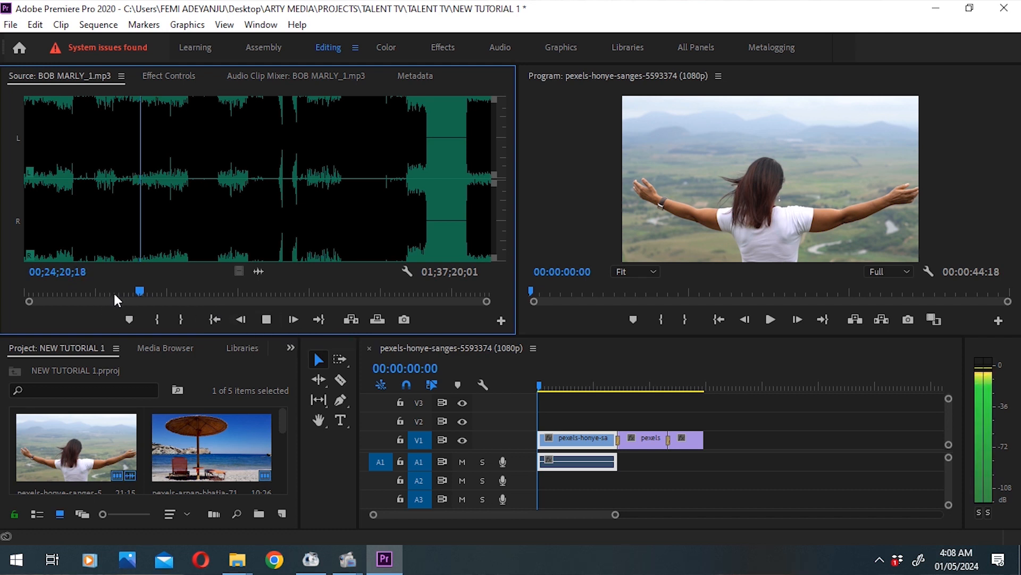
key("space")
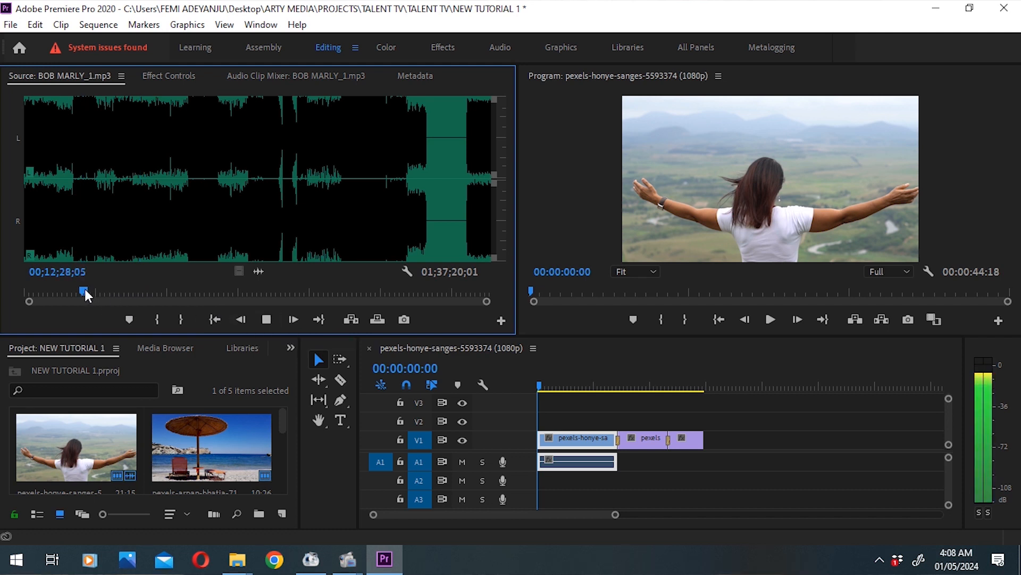
left_click(153, 321)
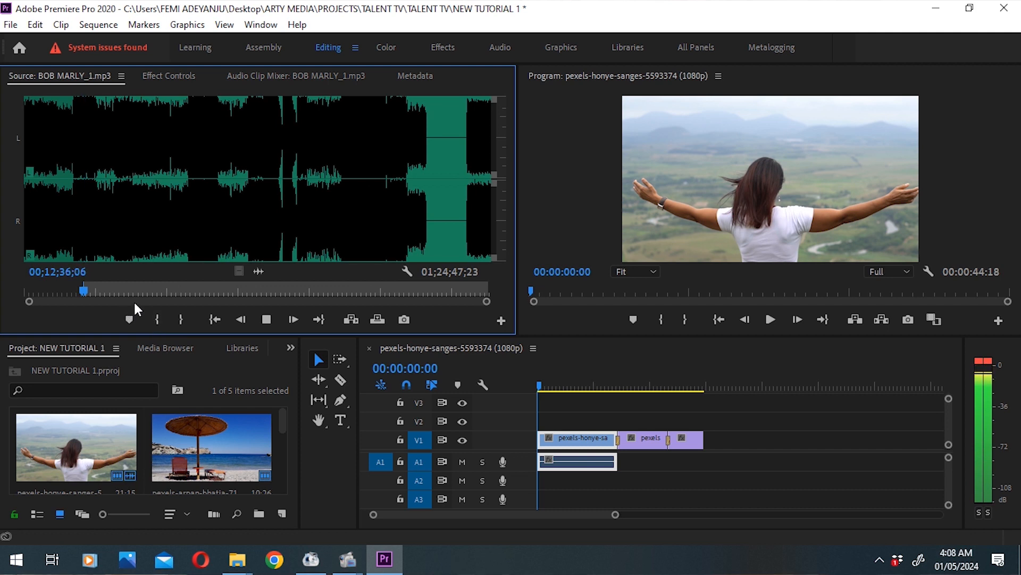
key("space")
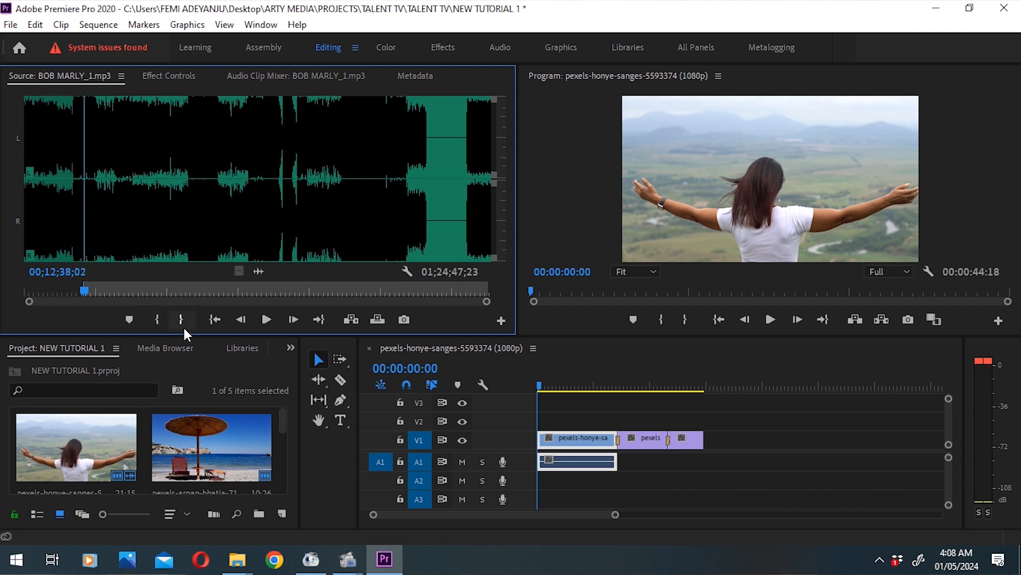
left_click(182, 322)
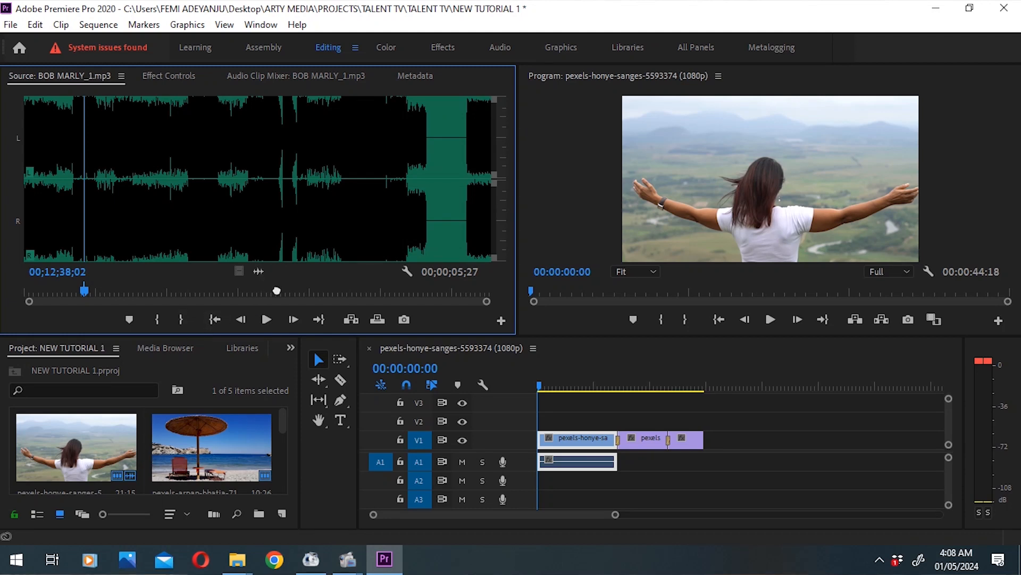
left_click_drag(329, 302, 671, 472)
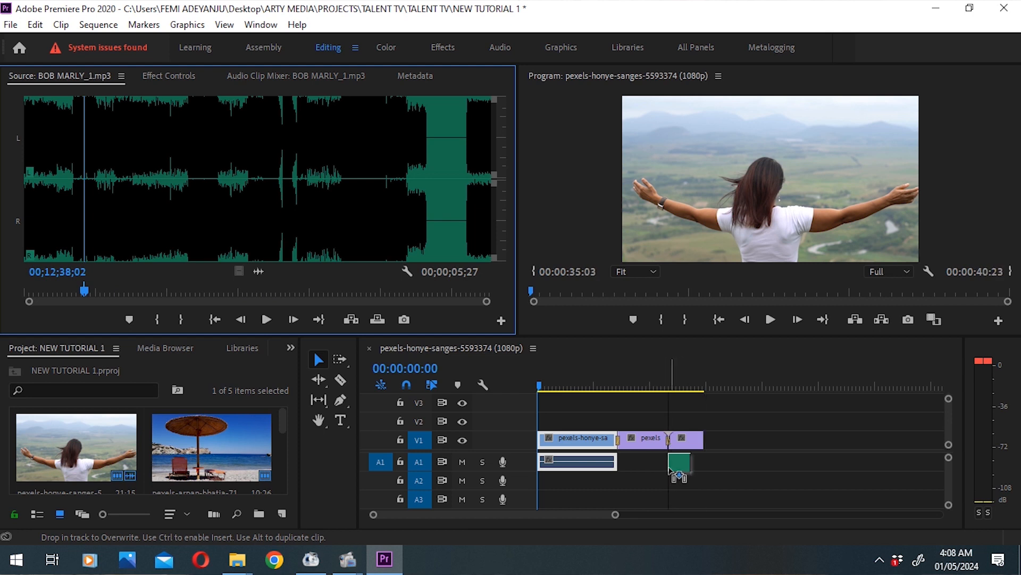
Step: Unlink the first clip's audio from its video and clear that audio from the sequence after moving it to A2
left_click_drag(664, 394, 588, 388)
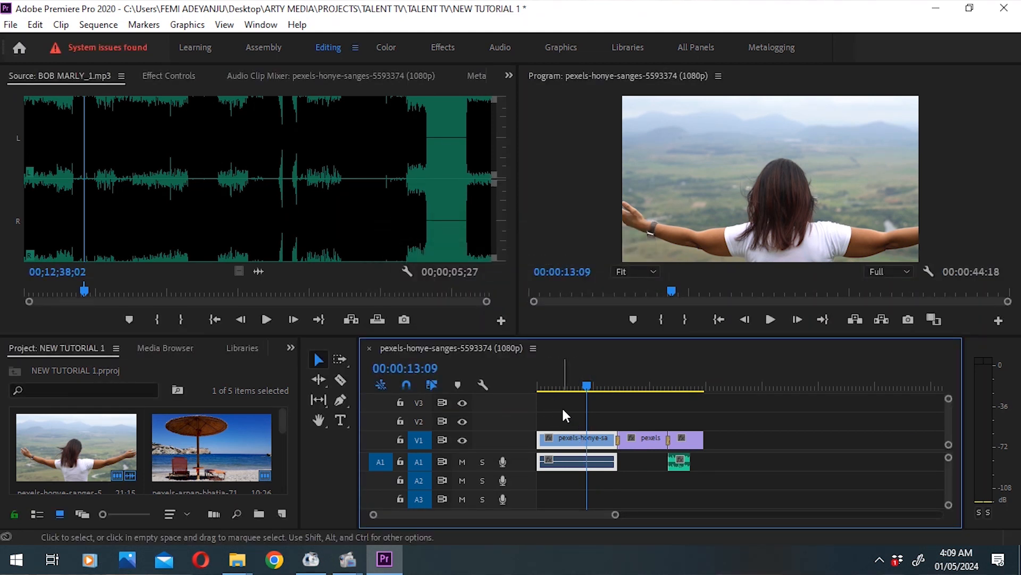
right_click(578, 446)
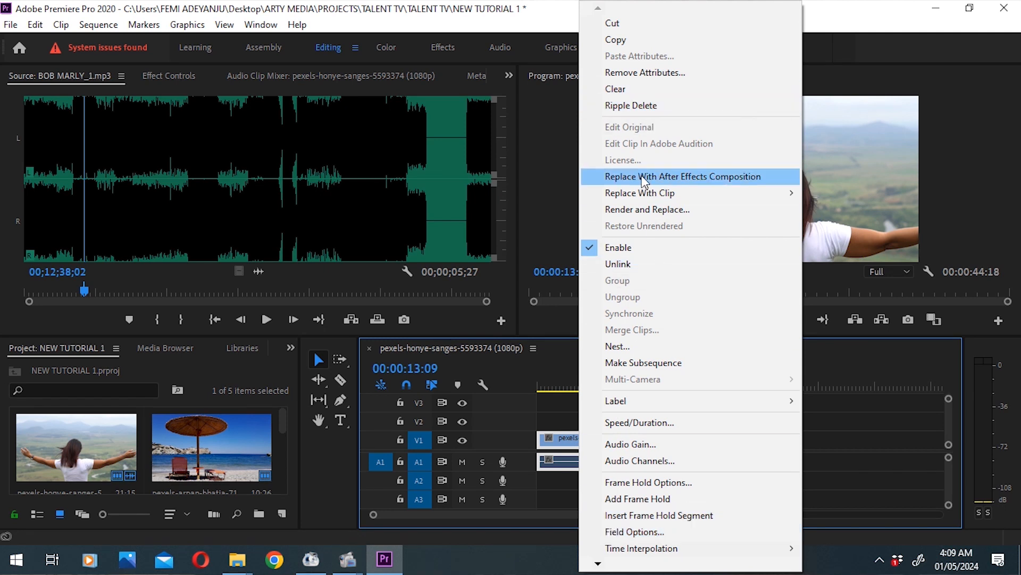
left_click(643, 263)
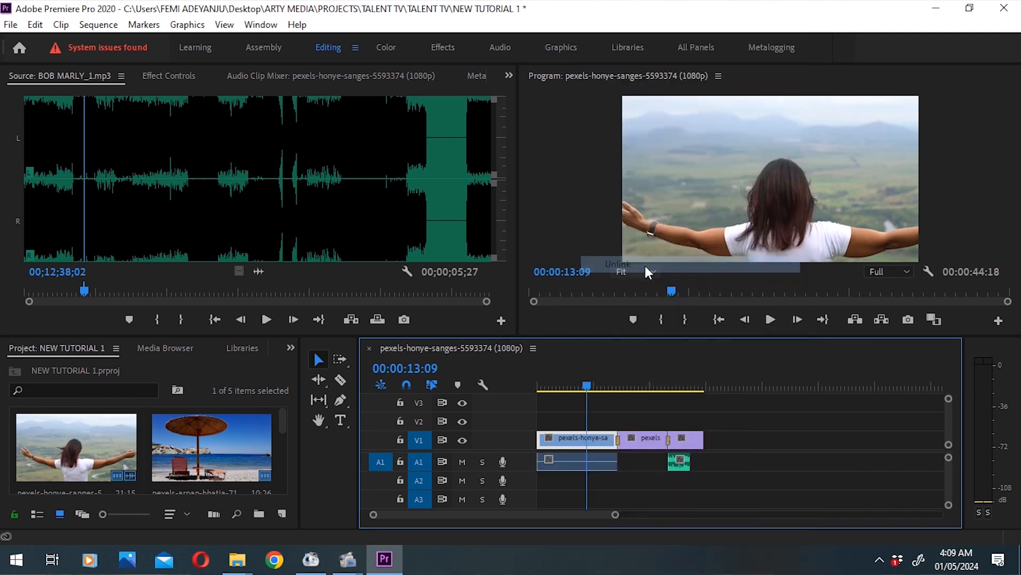
left_click_drag(583, 460, 584, 487)
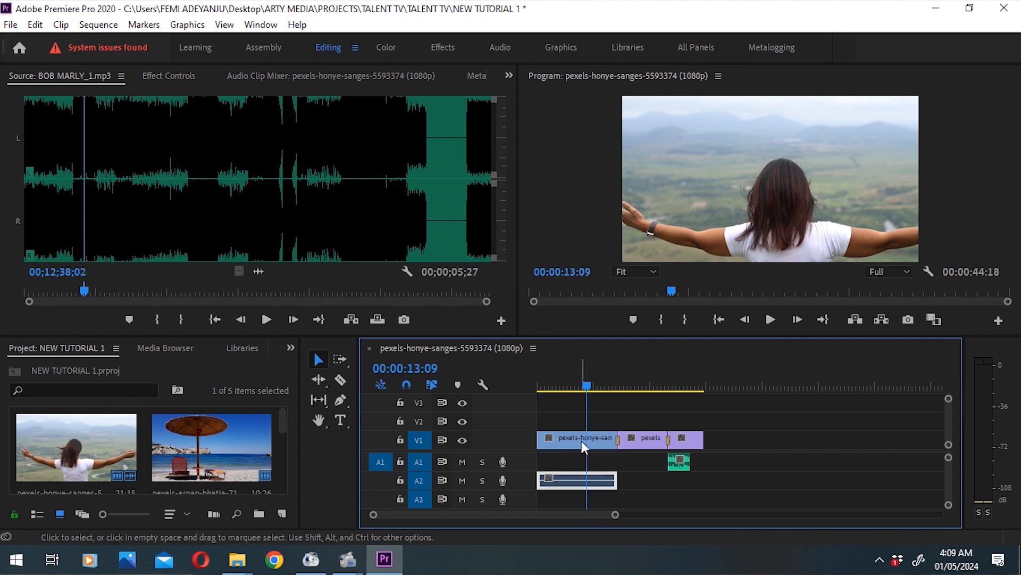
right_click(573, 482)
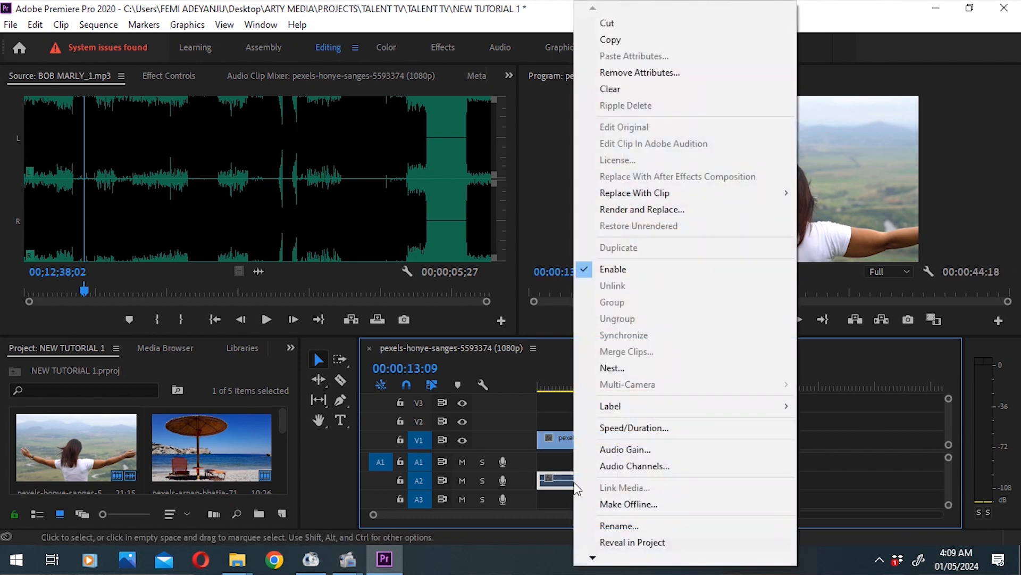
left_click(649, 87)
Step: Move the music clip to the start of A1 and play the sequence from the beginning
left_click_drag(563, 384, 628, 383)
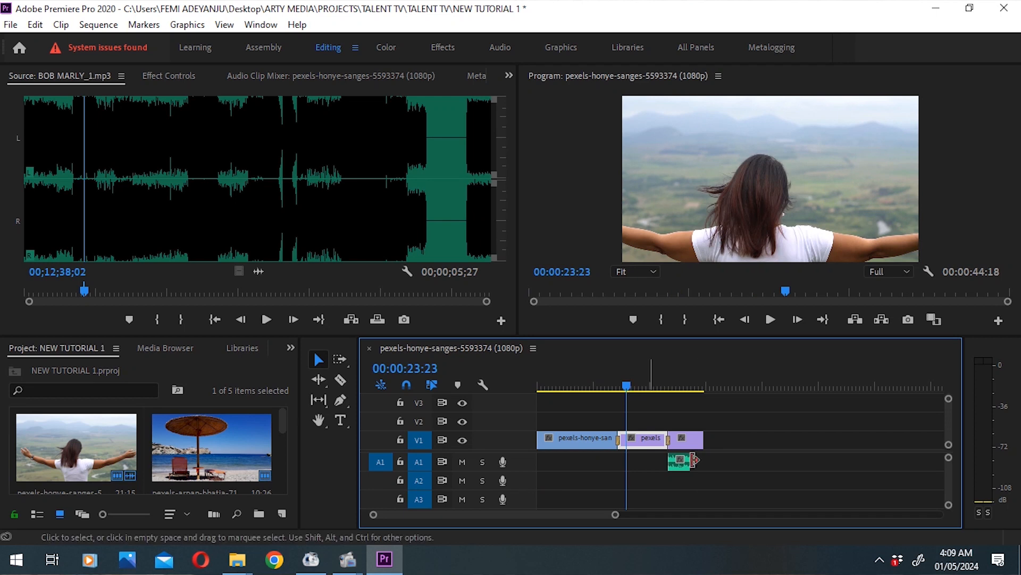
left_click_drag(678, 468, 535, 467)
left_click_drag(536, 386, 528, 384)
key("space")
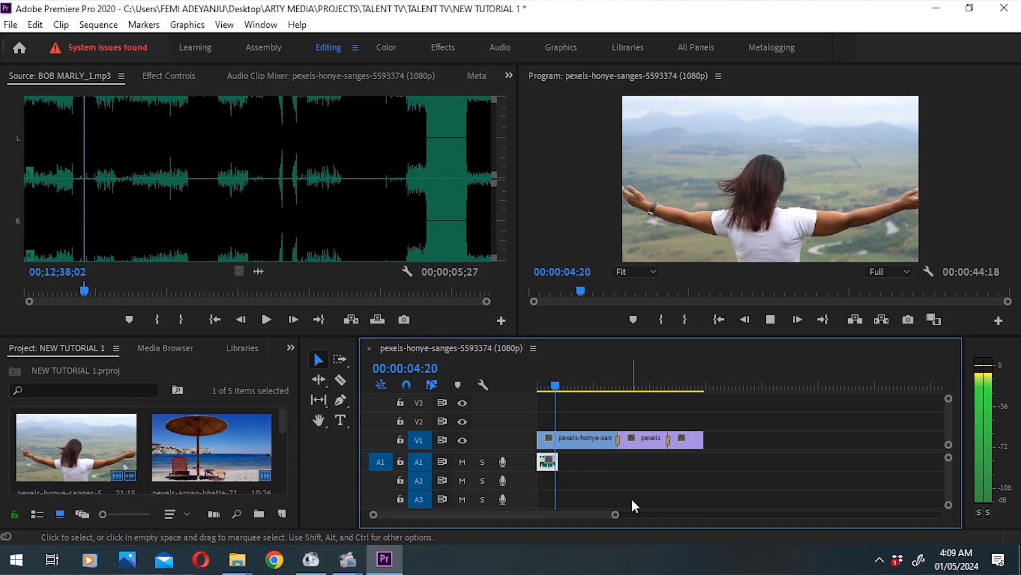
Step: Stop playback and extend the music clip on A1 to the end of the last video clip
left_click(555, 387)
left_click_drag(555, 386, 554, 387)
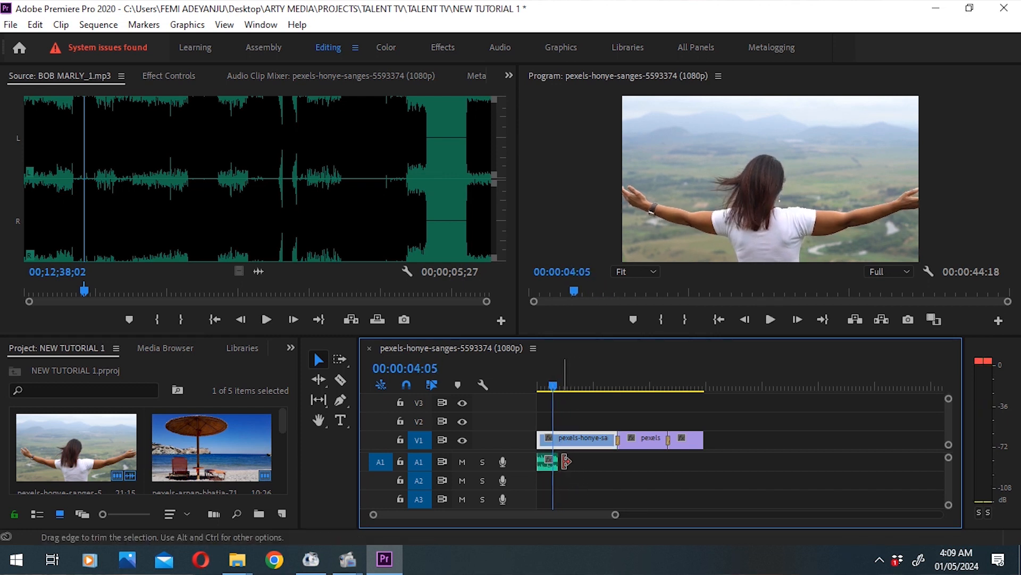
left_click_drag(556, 461, 697, 458)
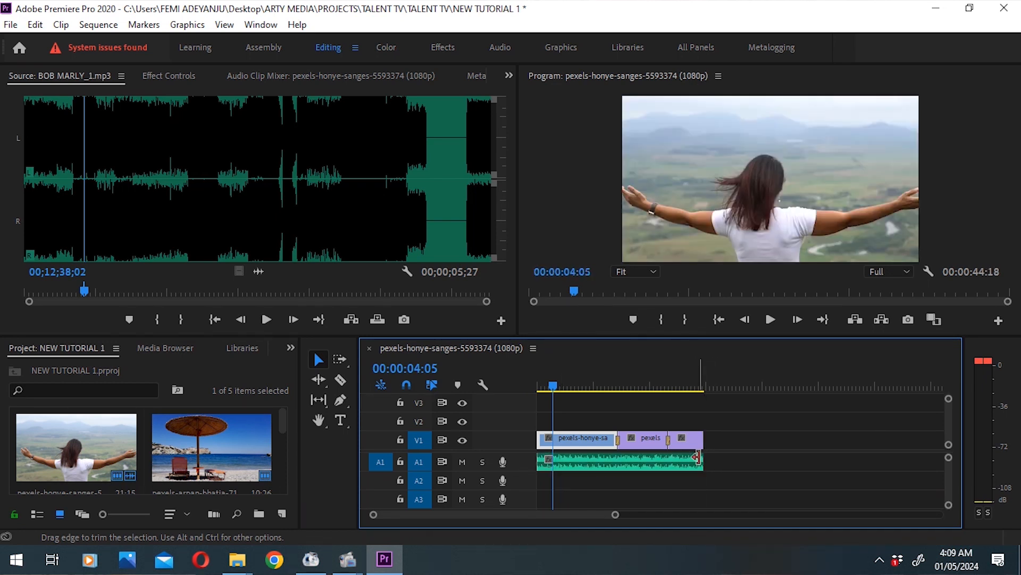
Step: Play the sequence from the beginning with its music, skipping ahead to review the second and third clips
left_click_drag(554, 382, 524, 384)
left_click(762, 327)
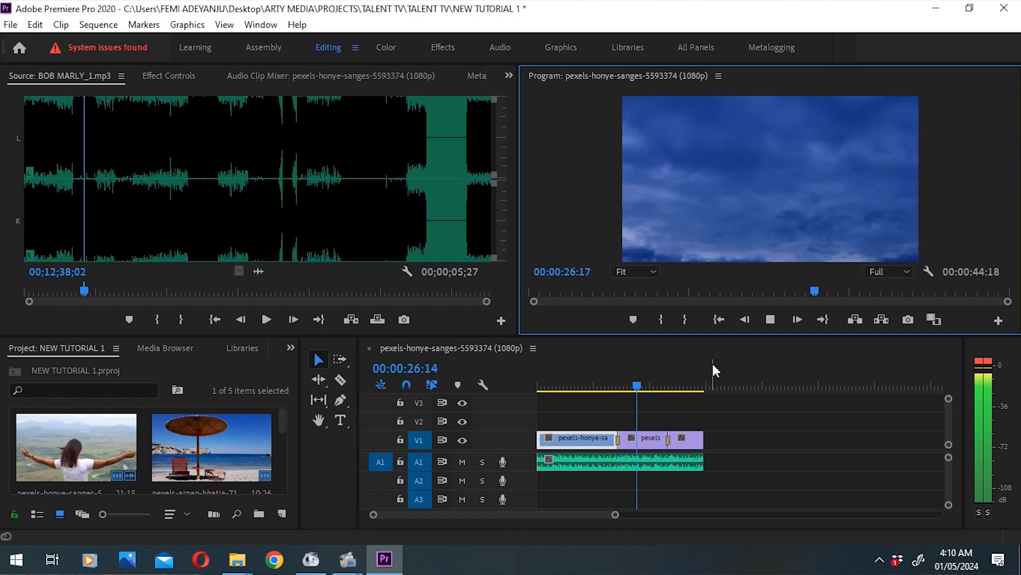
left_click(661, 385)
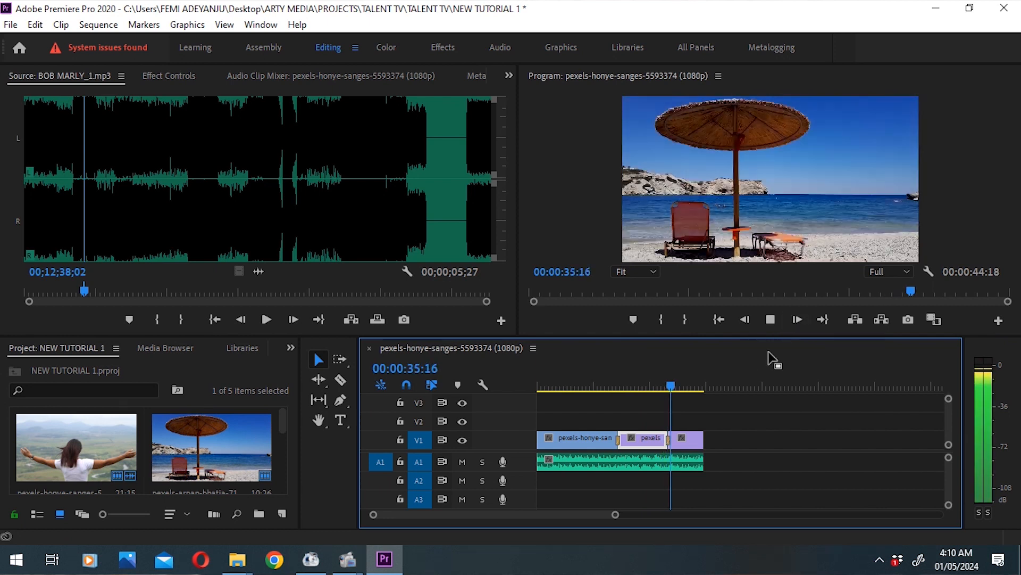
left_click_drag(686, 387, 693, 385)
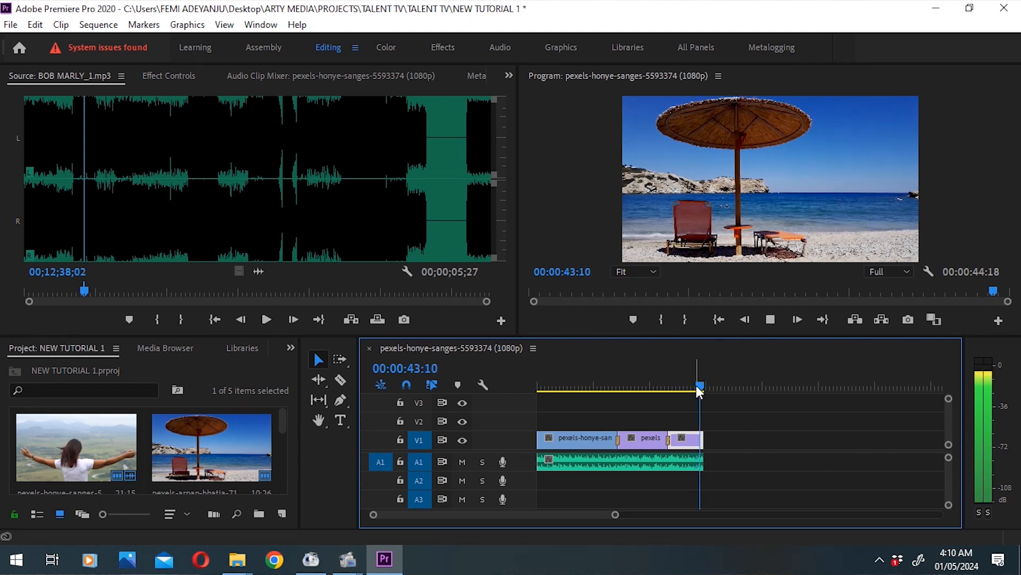
mouse_move(696, 386)
left_mouse_down()
mouse_move(682, 392)
mouse_move(702, 392)
mouse_move(692, 384)
left_mouse_up()
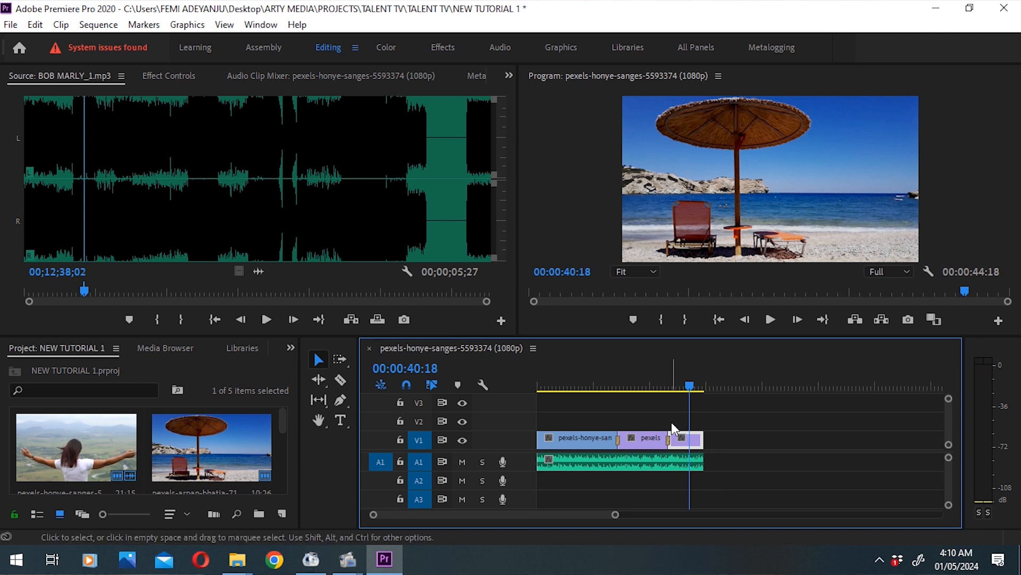
left_click(699, 381)
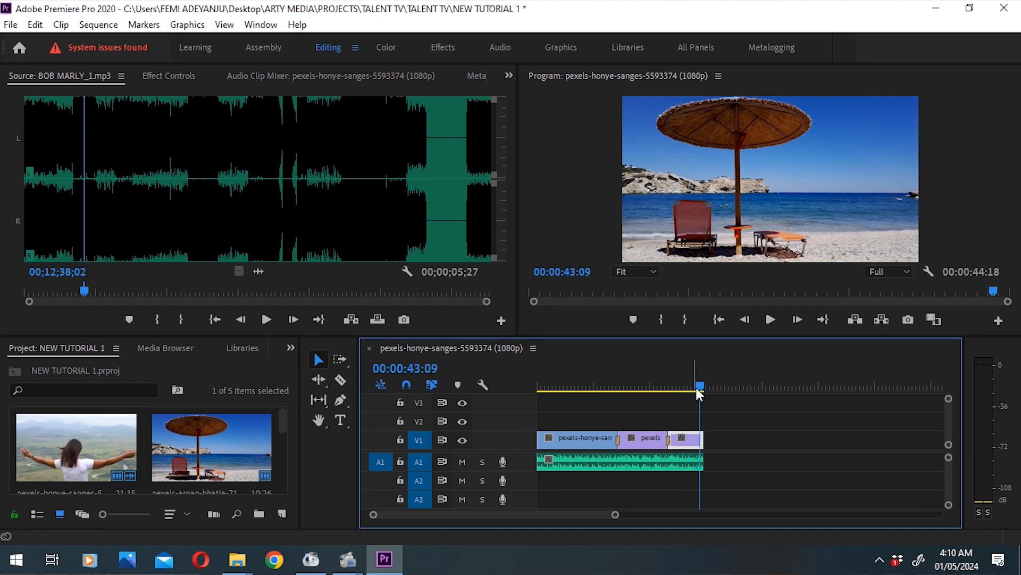
Step: Apply the Dip to Black transition to the end of the last video clip and play the ending
left_click(291, 347)
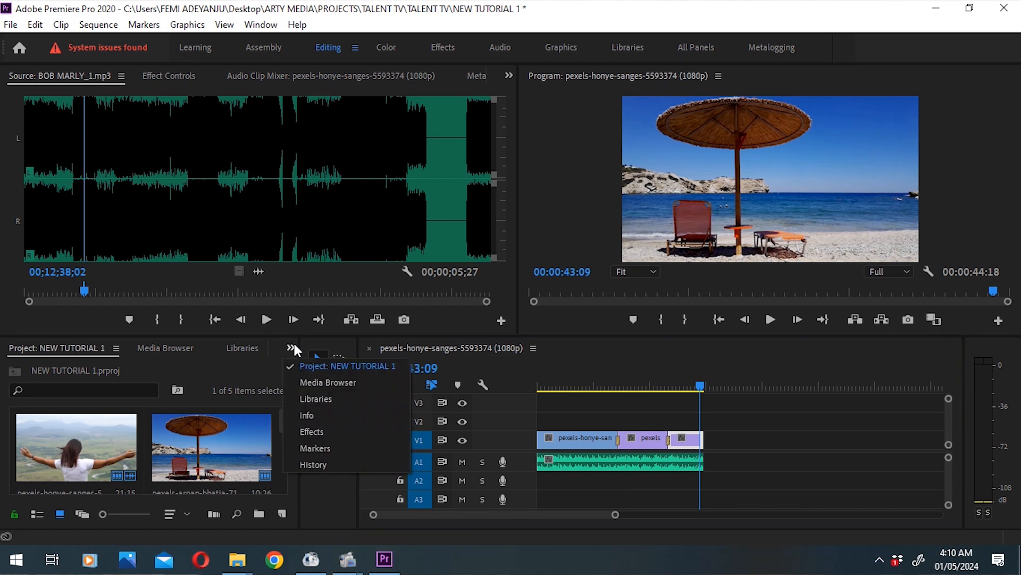
left_click(312, 435)
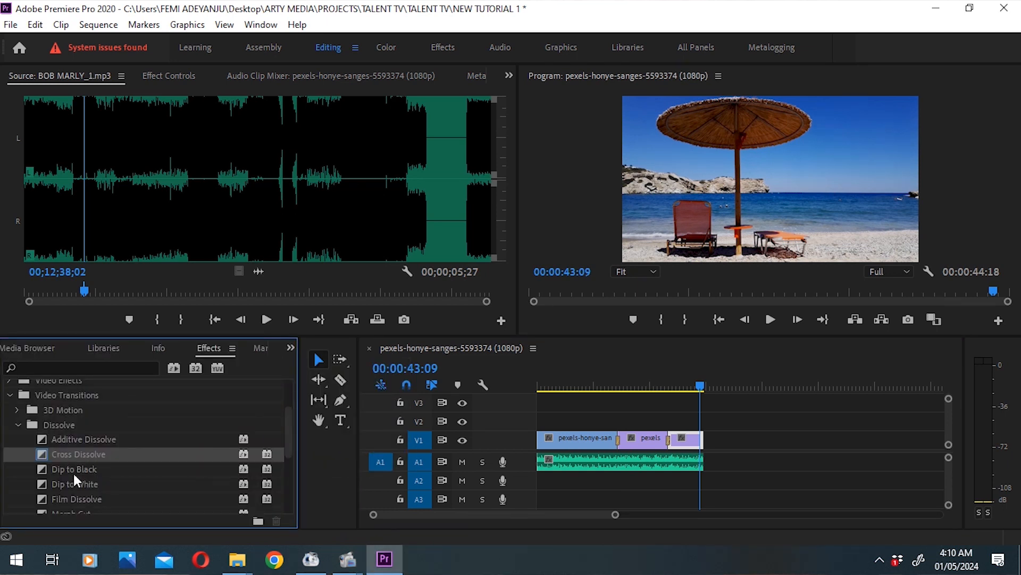
left_click_drag(85, 467, 703, 446)
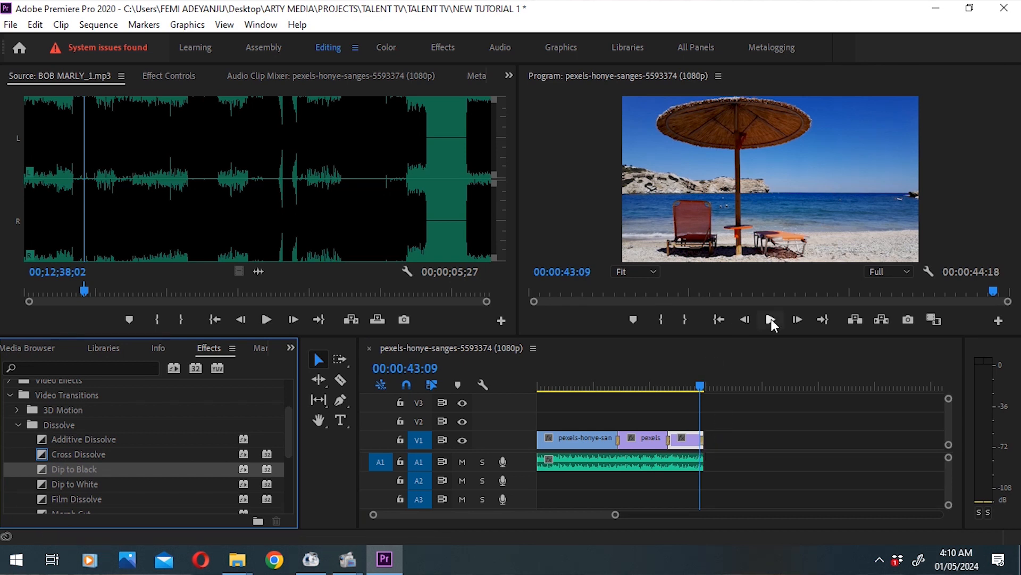
left_click(770, 319)
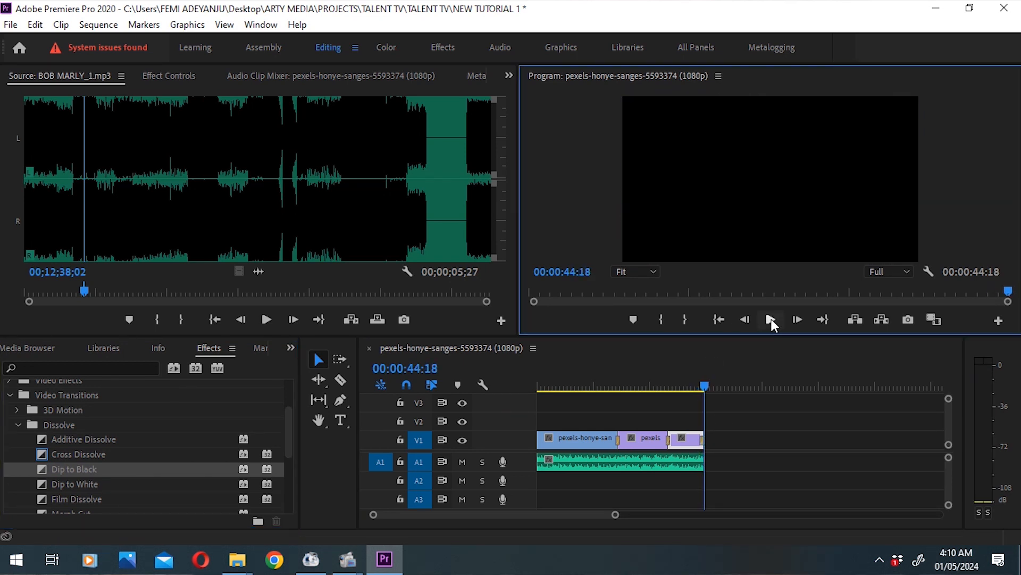
left_click(693, 384)
key("space")
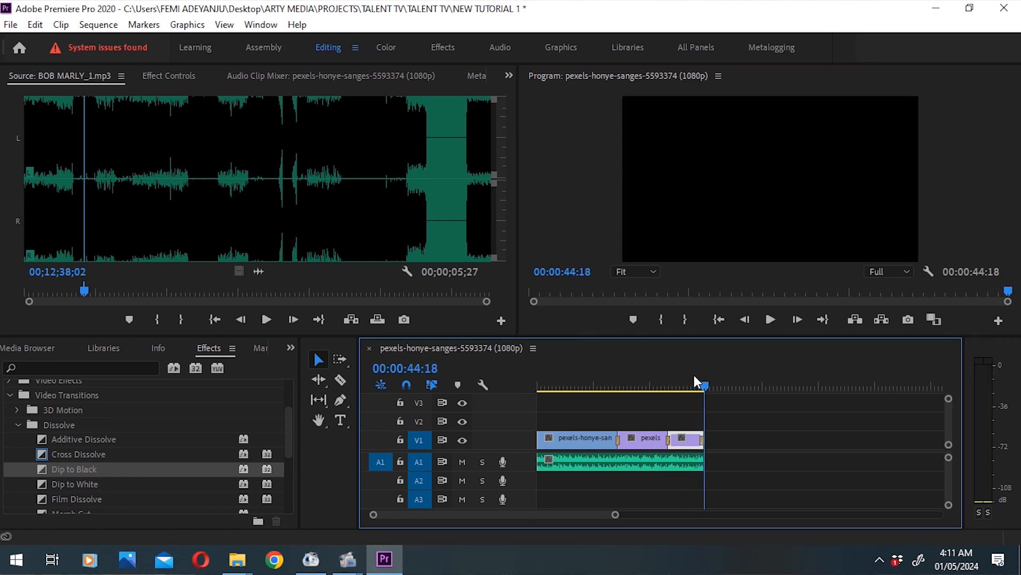
Step: Apply the Exponential Fade crossfade to the end of the music clip on A1
left_click(9, 397)
left_click(8, 432)
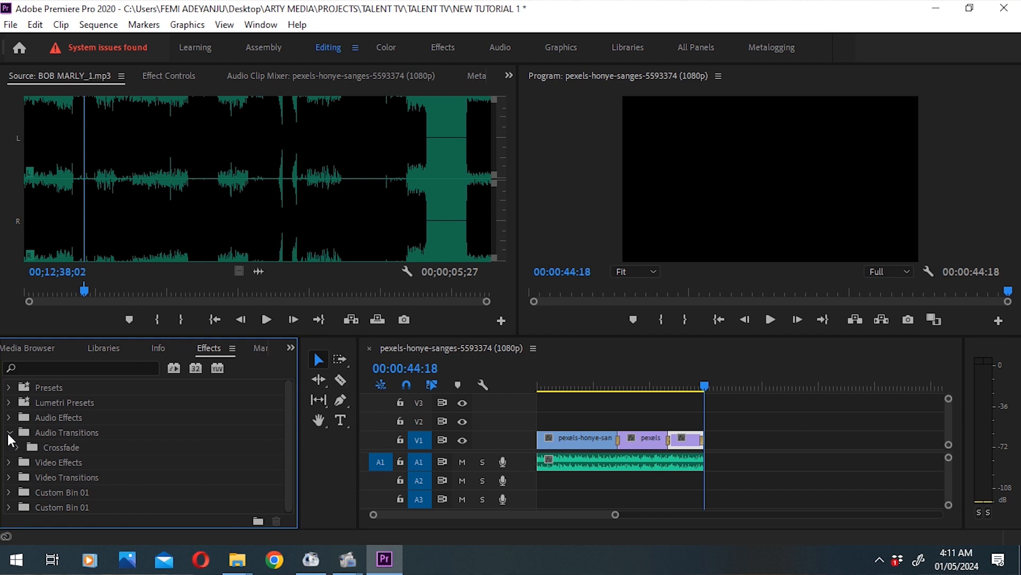
left_click_drag(289, 422, 290, 450)
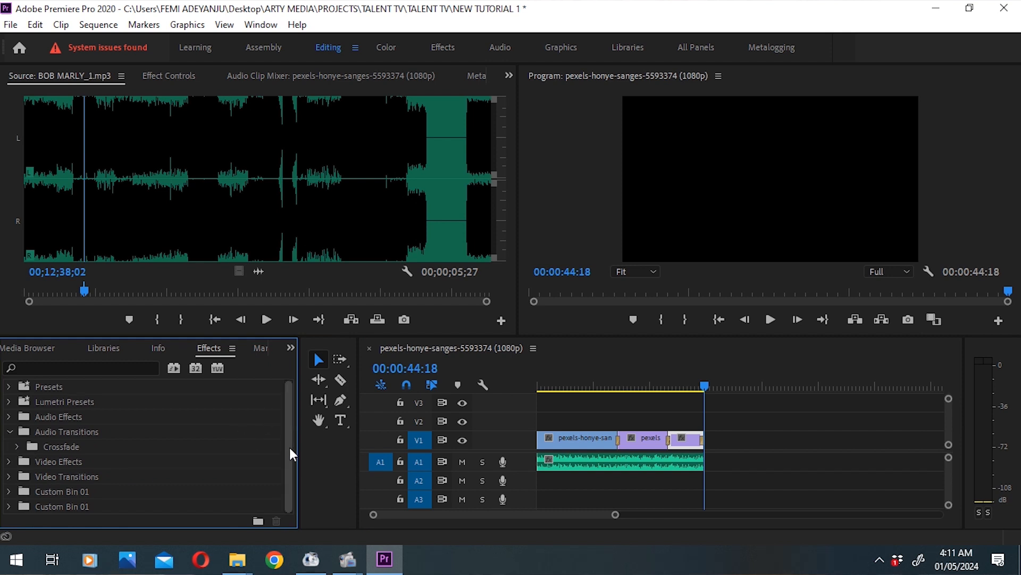
left_click(18, 446)
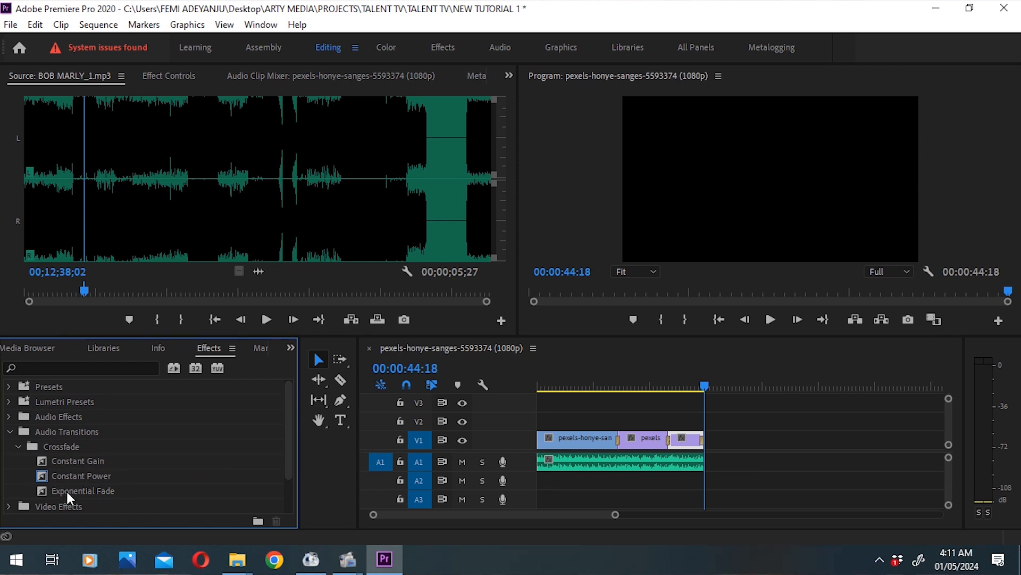
left_click_drag(66, 490, 697, 470)
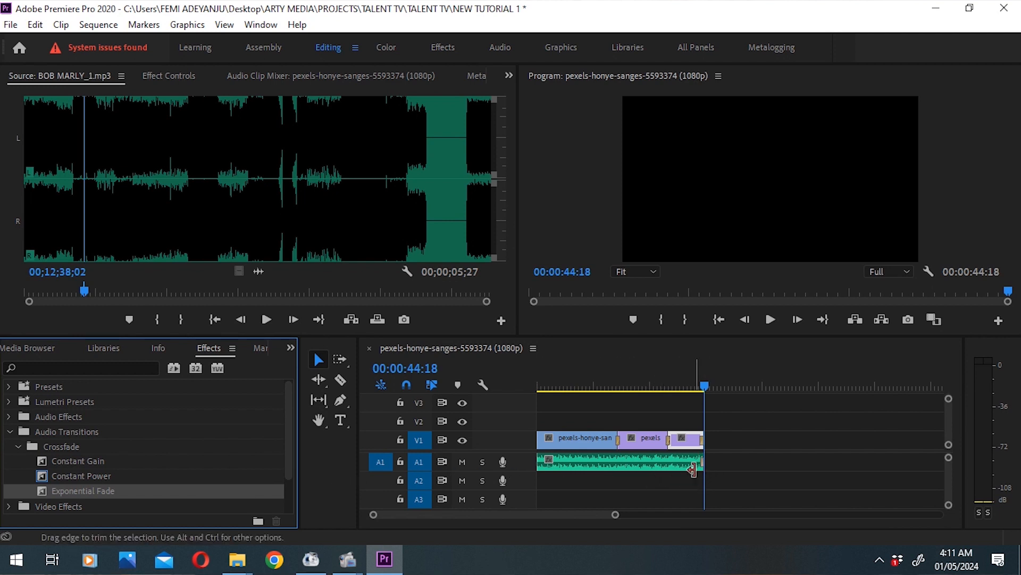
Step: Play the sequence's final second from 00:00:43:09 to check the picture and music fading out
left_click(702, 381)
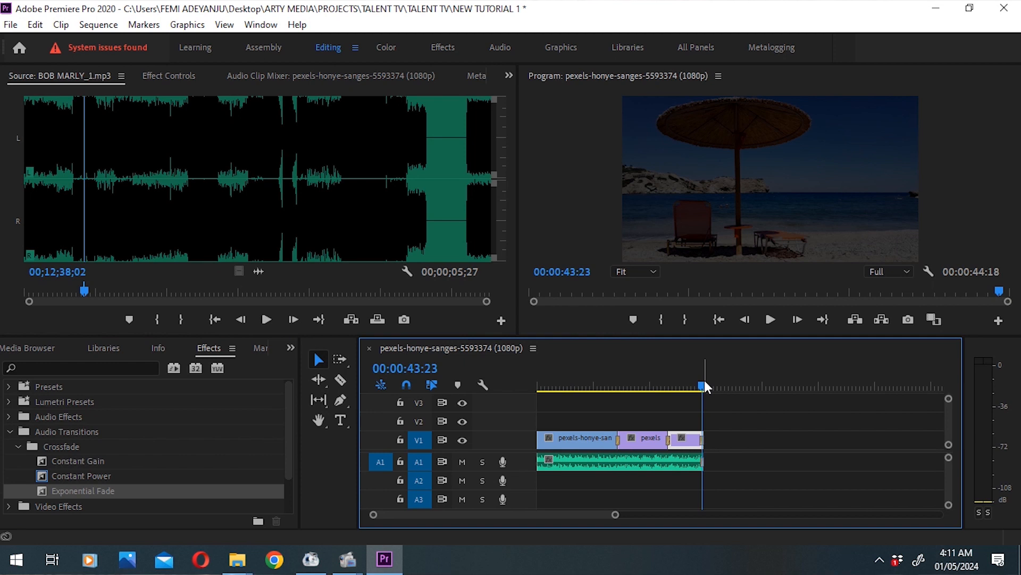
key("=")
left_click(733, 372)
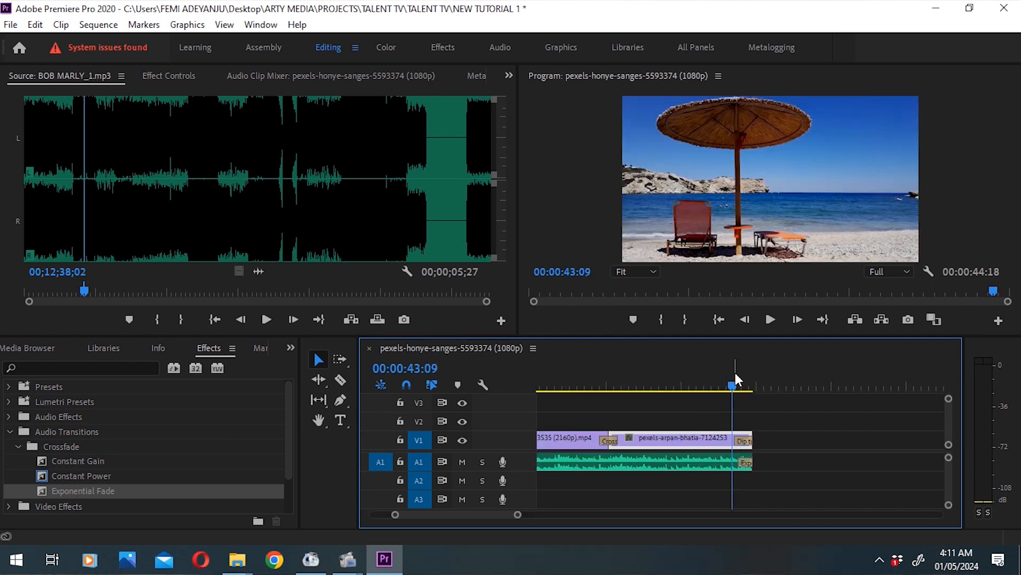
key("space")
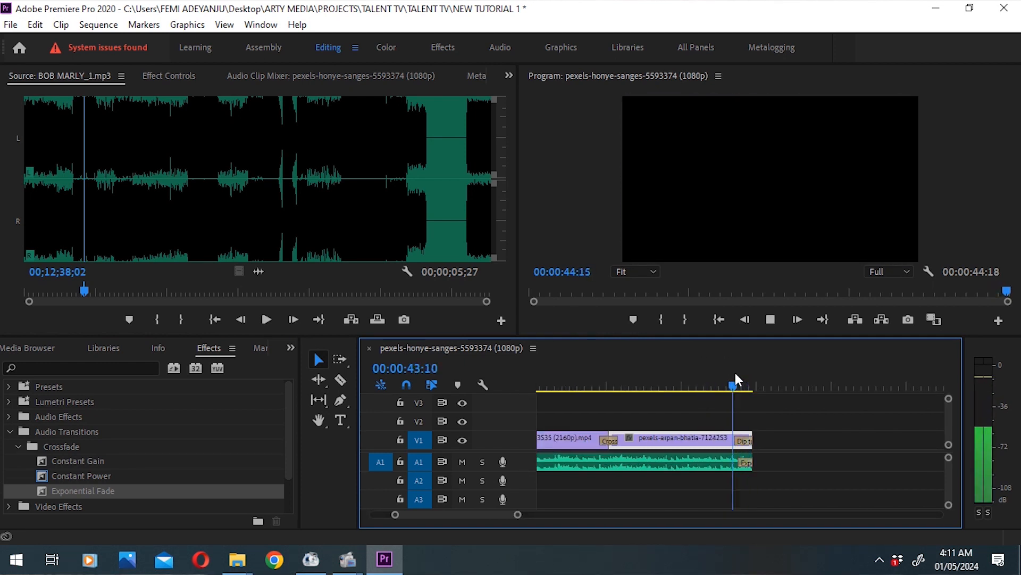
left_click(734, 374)
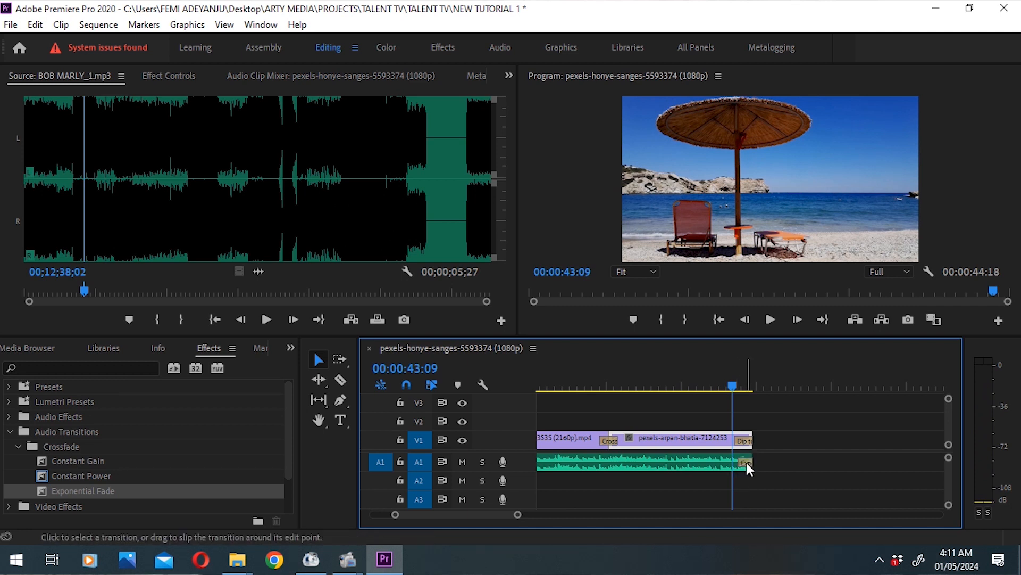
left_click_drag(728, 379, 732, 389)
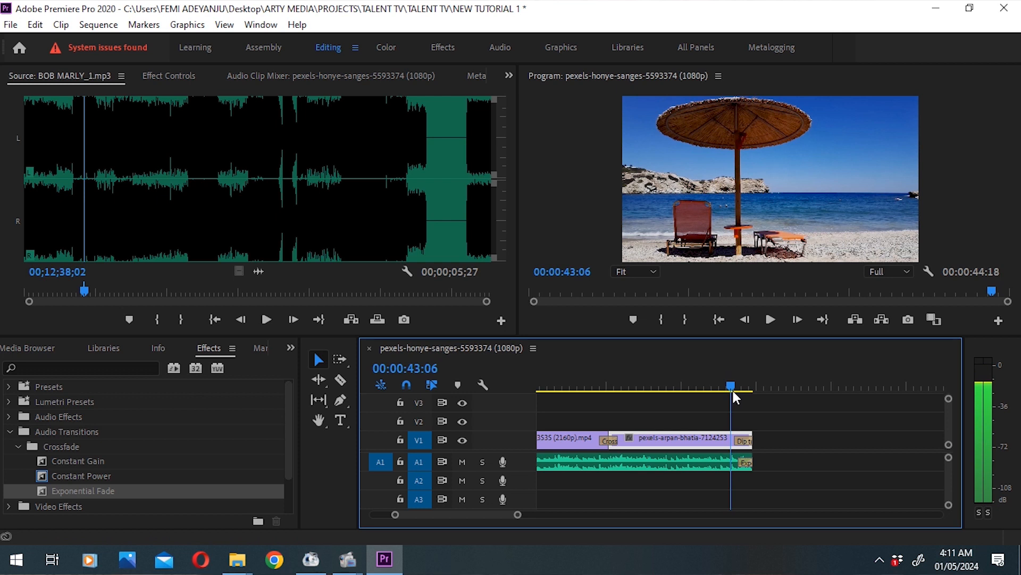
left_click_drag(733, 391, 734, 391)
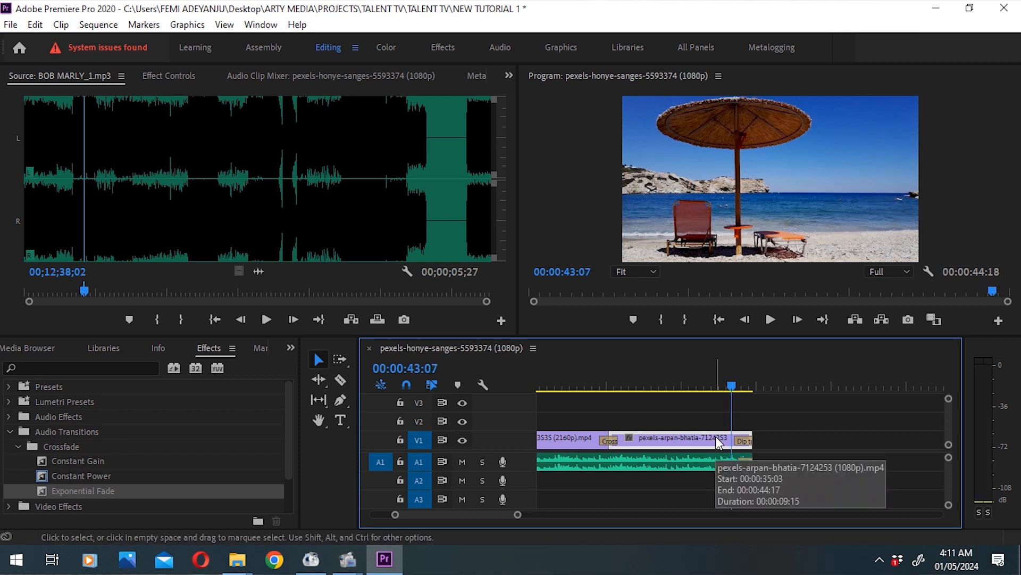
Step: Examine up close where the Dip to Black and Exponential Fade transitions begin at the sequence's end
key("equal")
key("equal")
key("equal")
key("equal")
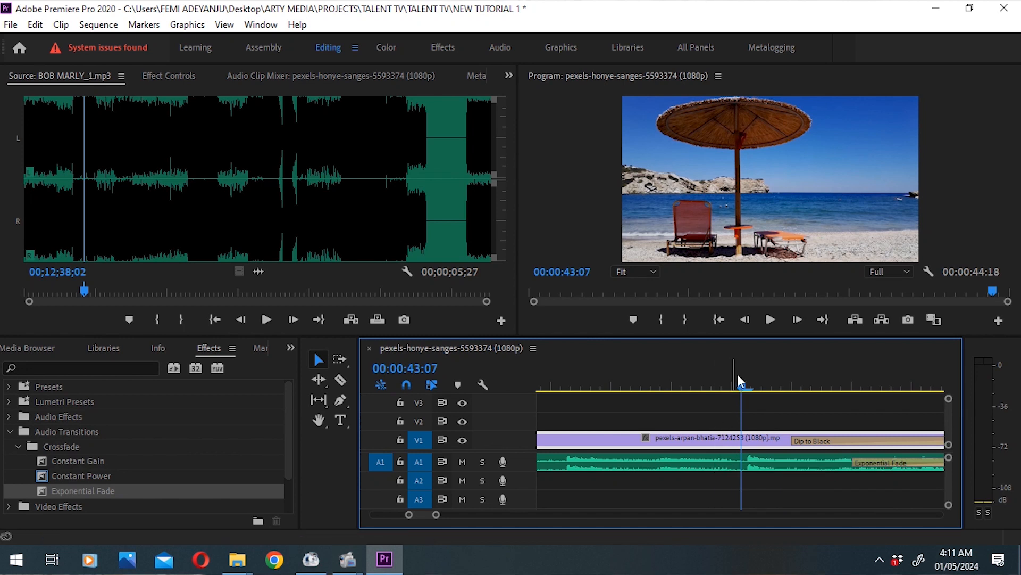
left_click(771, 375)
key("minus")
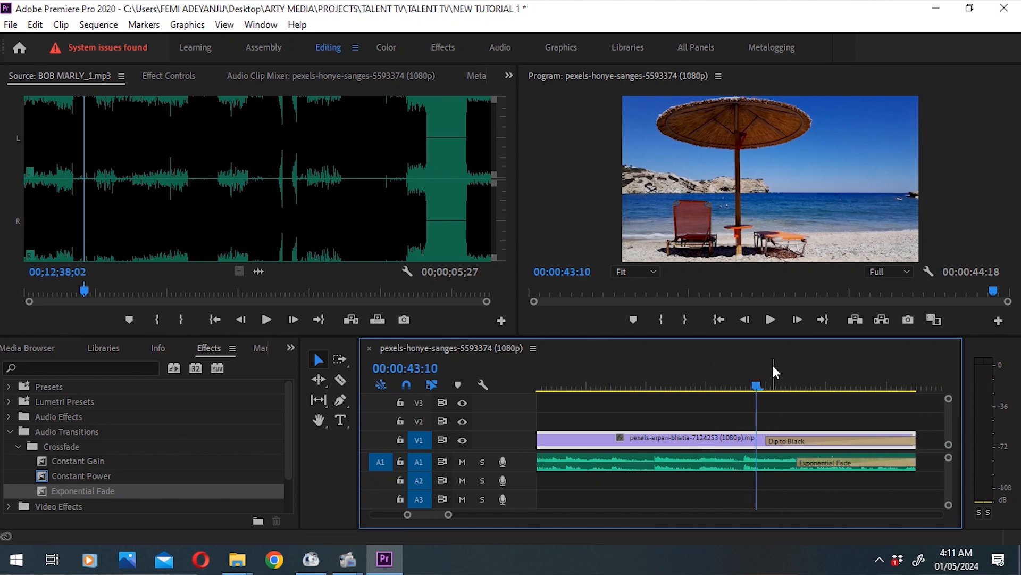
mouse_move(757, 389)
left_mouse_down()
mouse_move(791, 397)
mouse_move(761, 398)
left_mouse_up()
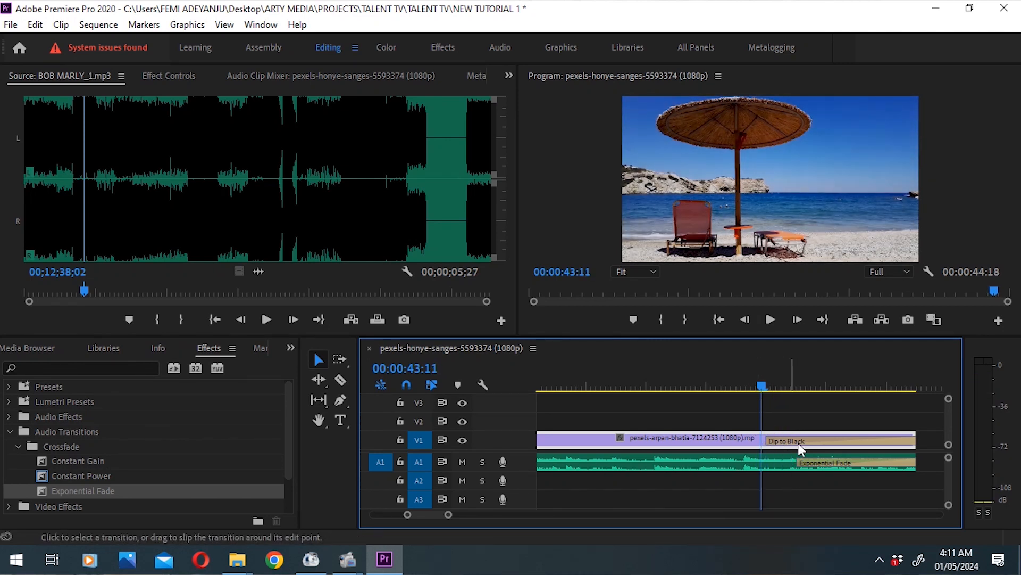
left_click(780, 386)
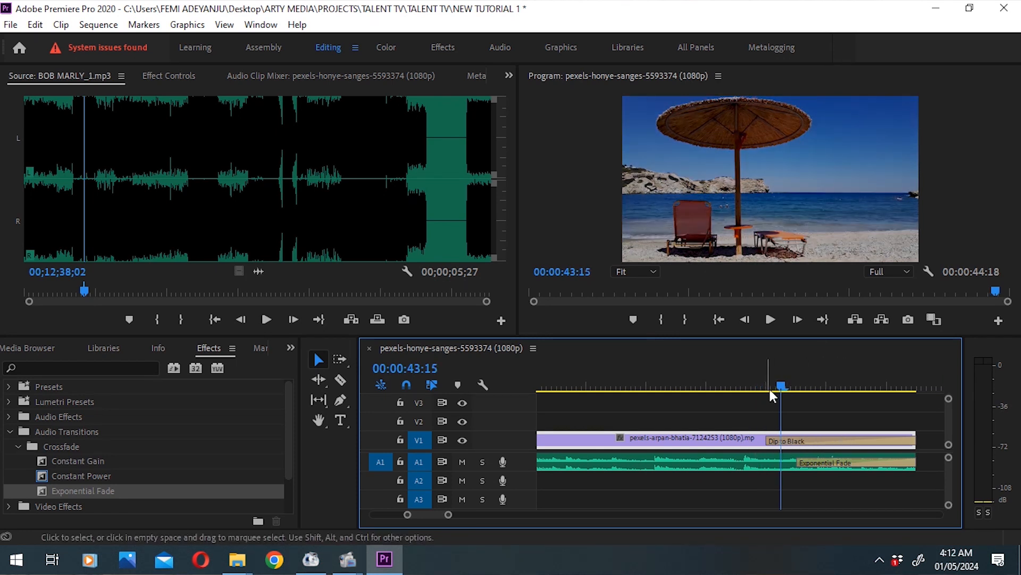
key("space")
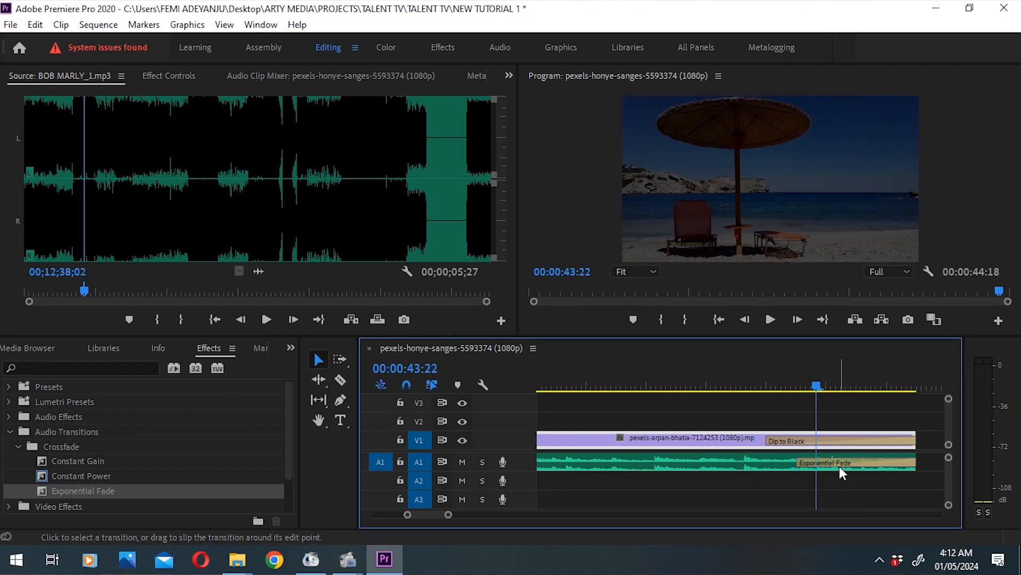
left_click(828, 379)
left_click_drag(828, 379, 806, 385)
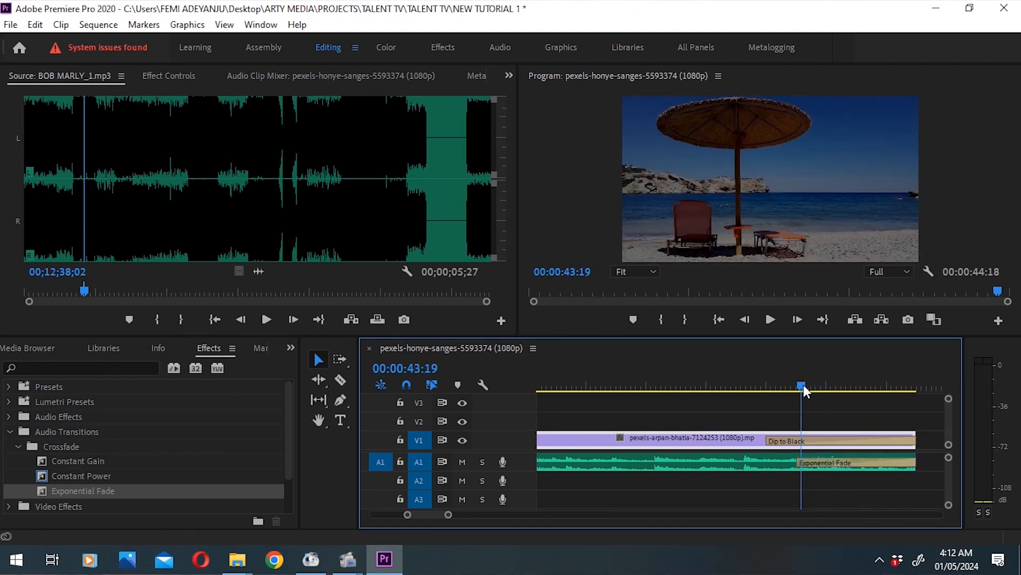
Step: Lengthen the music's Exponential Fade to a duration of 00:00:02:16 by moving its start earlier
left_click(819, 463)
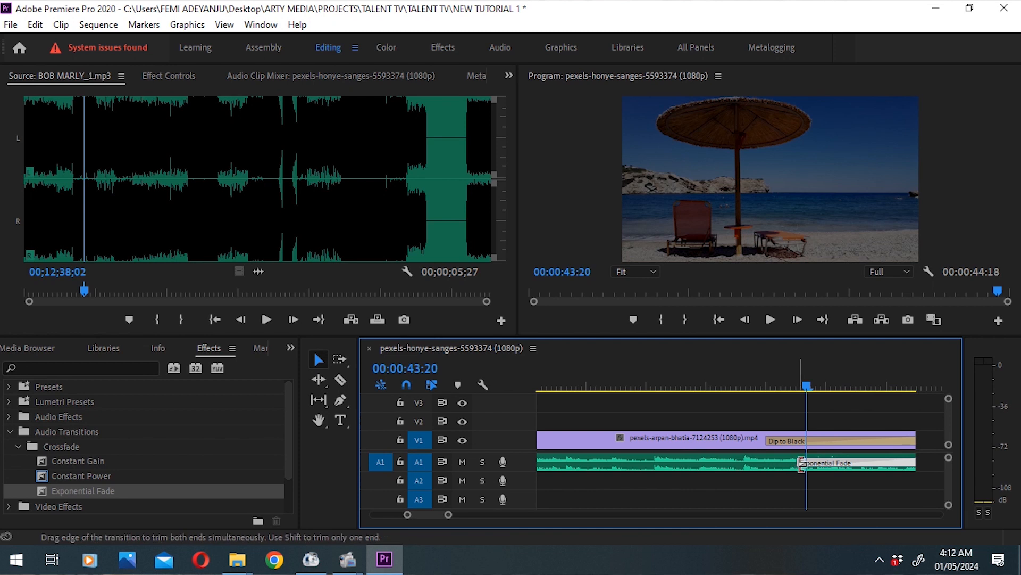
left_click_drag(802, 463, 603, 462)
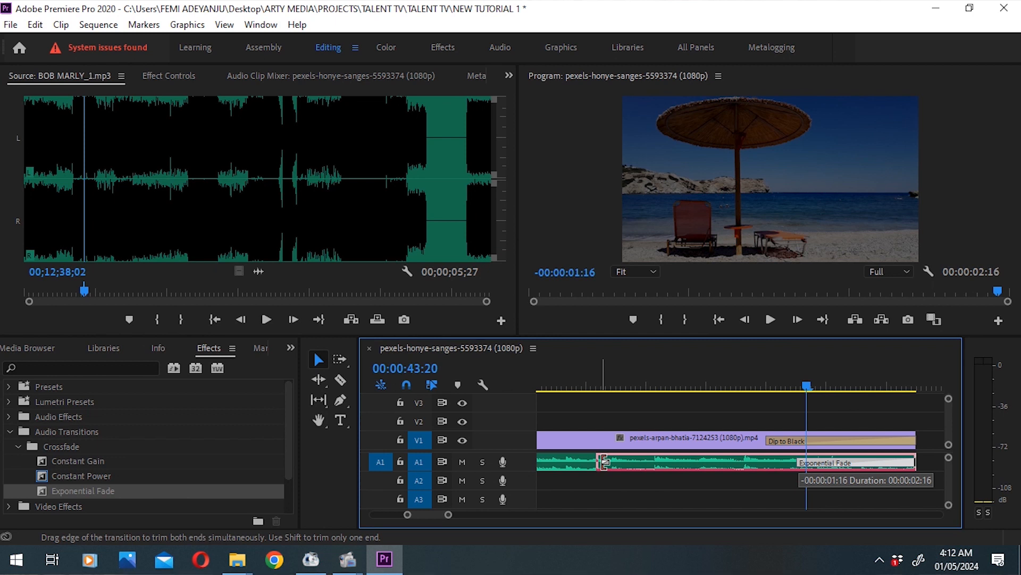
left_click_drag(604, 461, 596, 462)
Step: Play the end of the sequence from before the lengthened music fade to check the fade-out
left_click(596, 385)
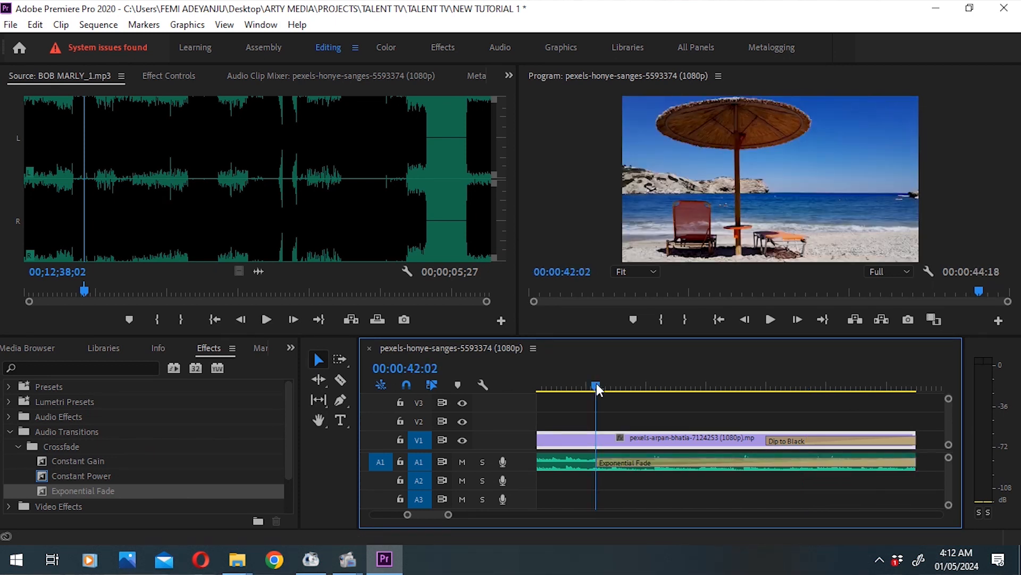
key("minus")
key("minus")
key("minus")
key("minus")
key("minus")
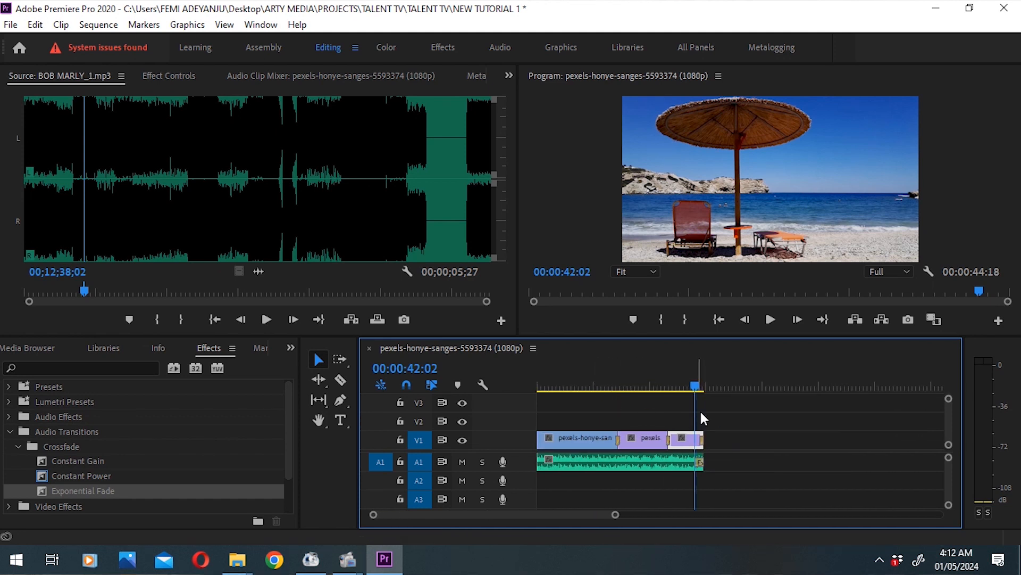
left_click(686, 380)
key("space")
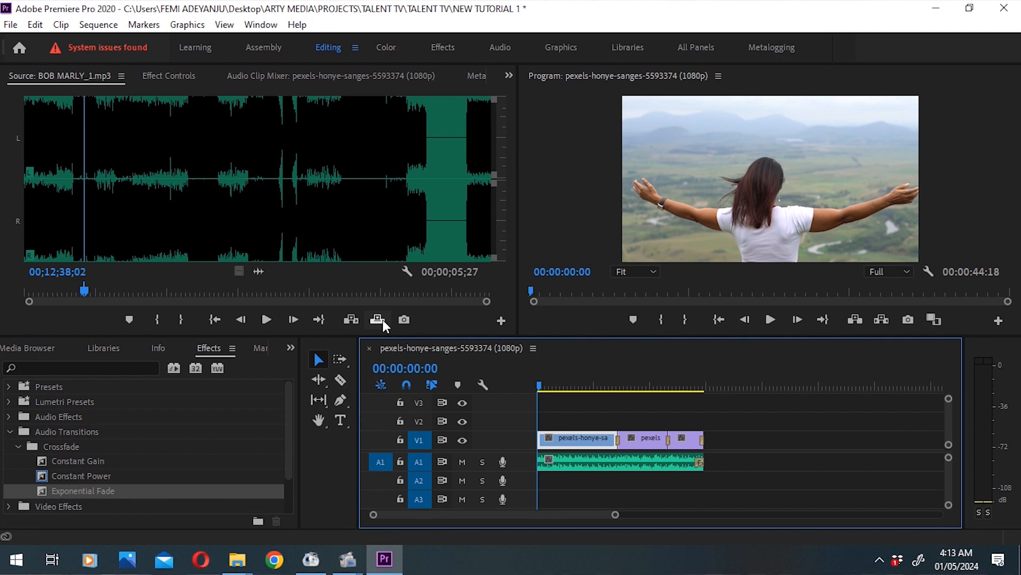
Step: Open the media export settings for the sequence and keep H.264 as the format
left_click(10, 25)
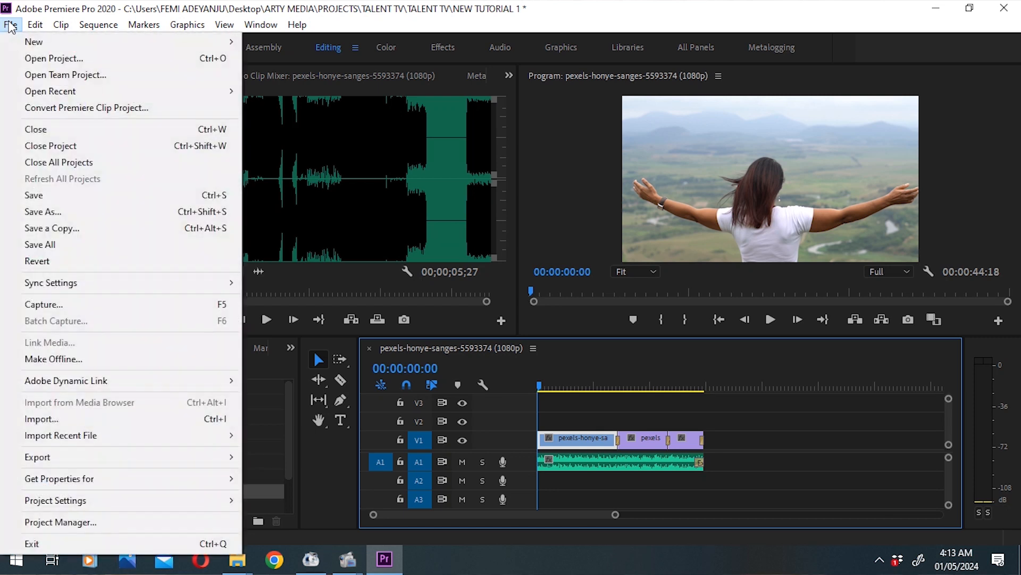
mouse_move(75, 456)
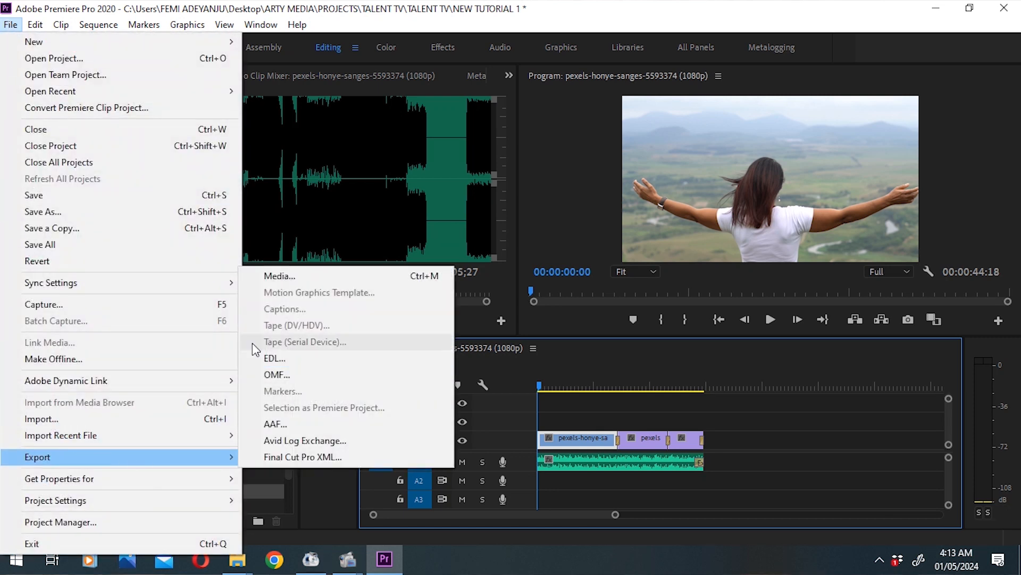
left_click(295, 278)
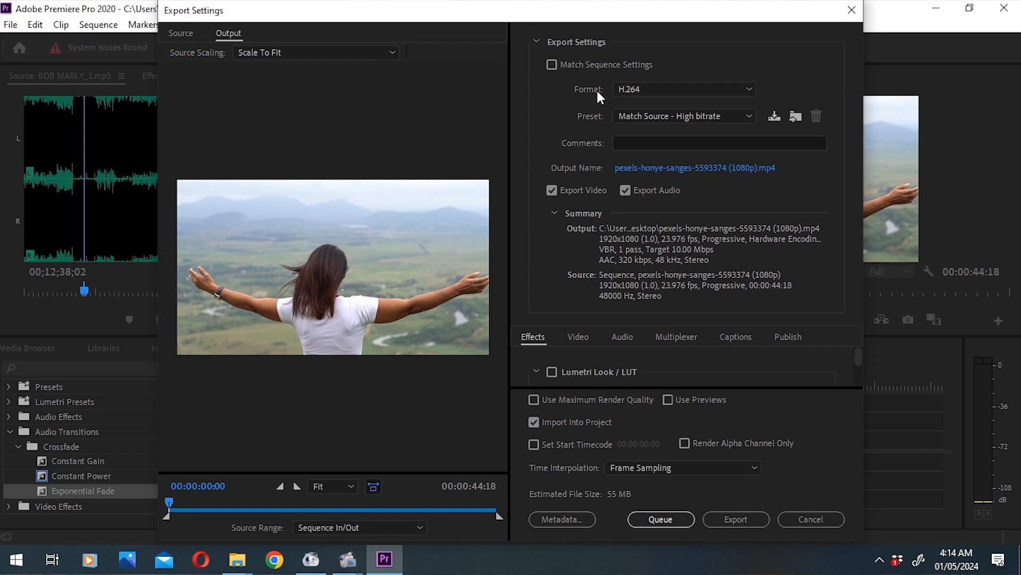
left_click(746, 92)
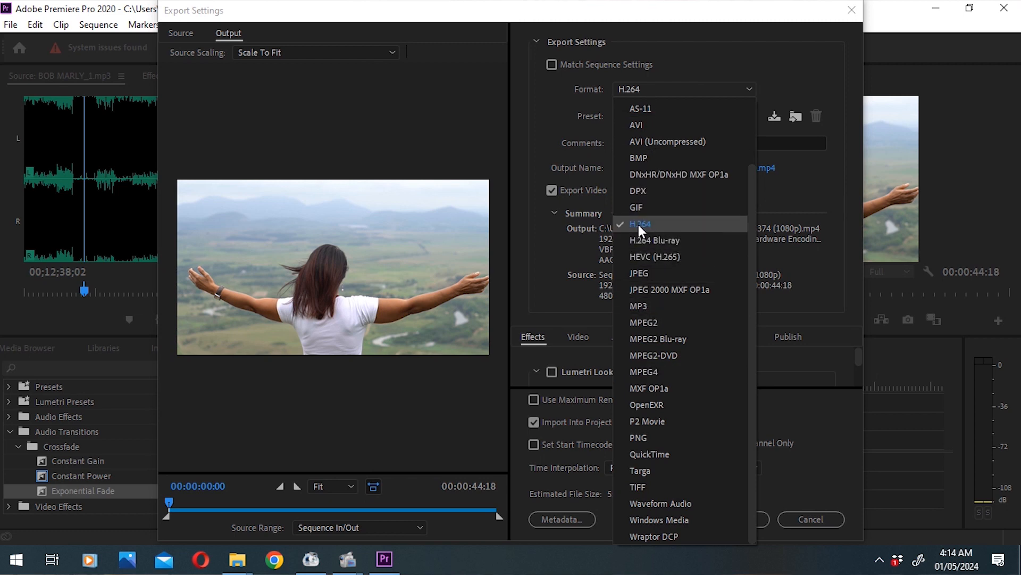
left_click(720, 56)
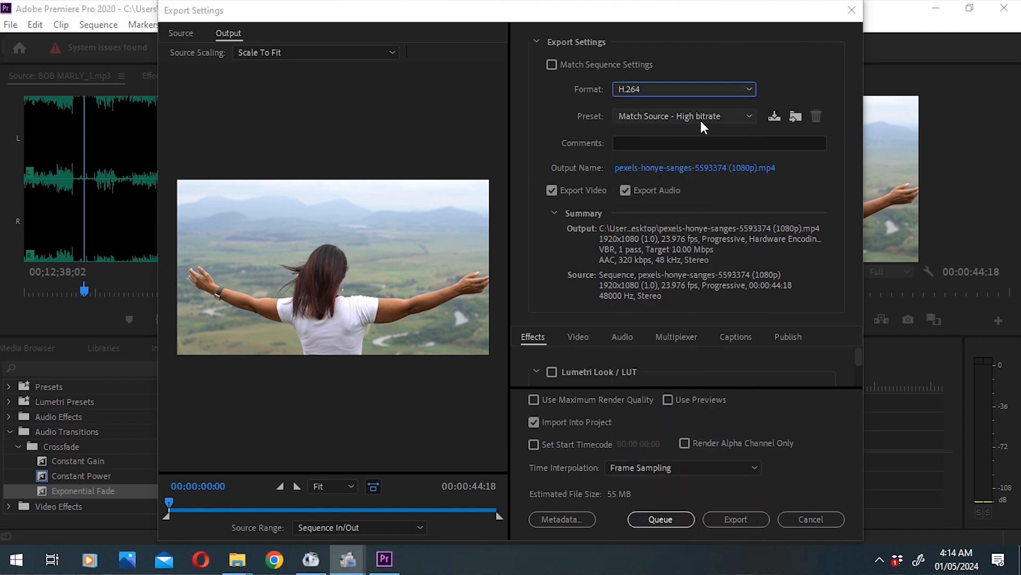
Step: Look through the available H.264 presets and set the export preset to Match Source - Medium bitrate
left_click(748, 117)
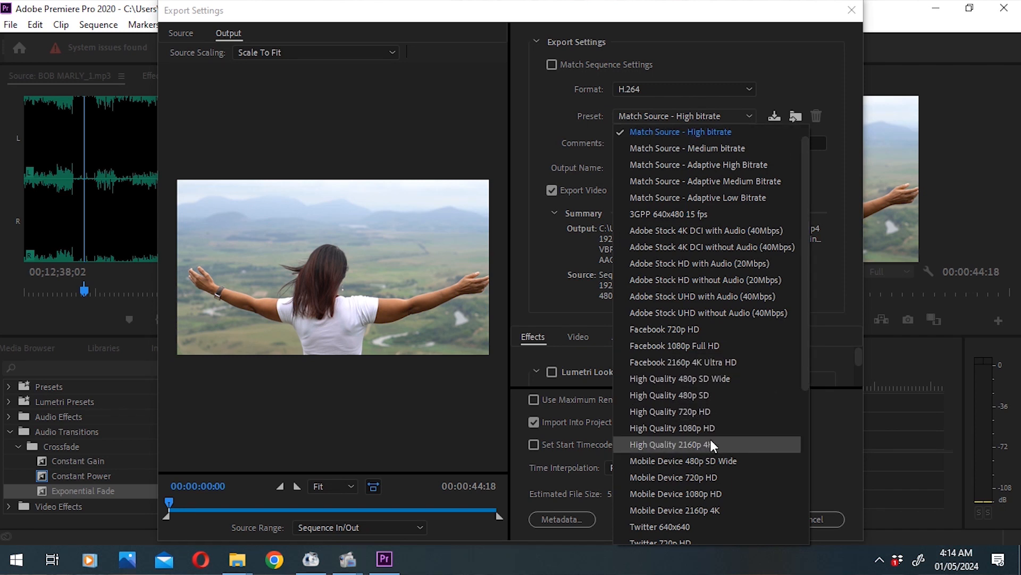
left_click_drag(805, 376, 813, 503)
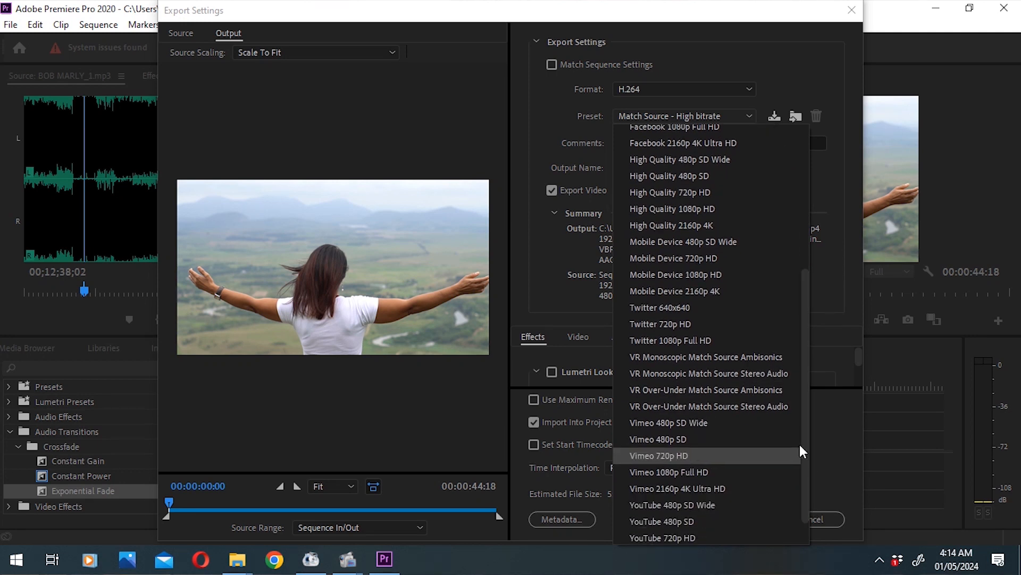
left_click_drag(807, 428, 821, 219)
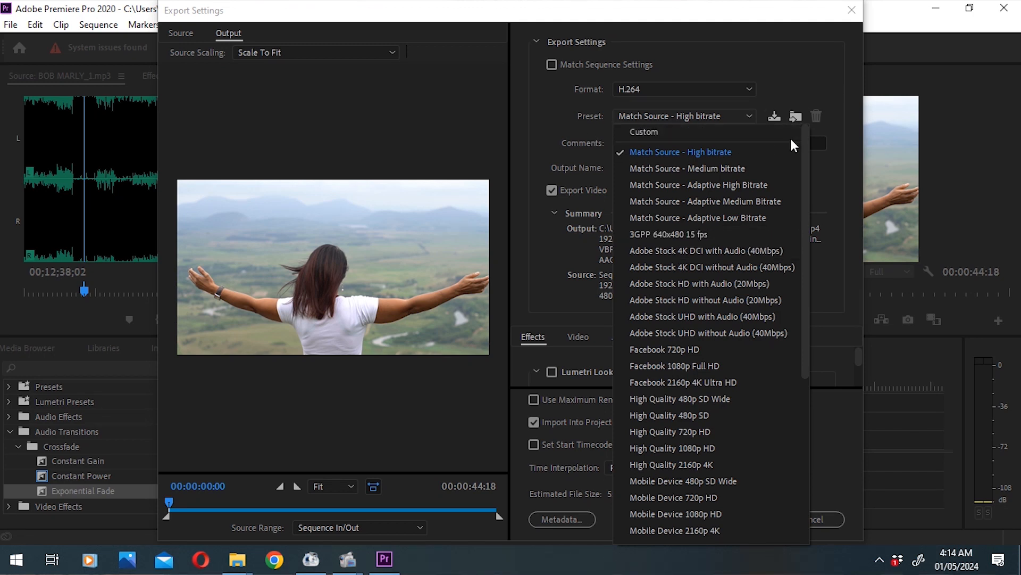
left_click(763, 127)
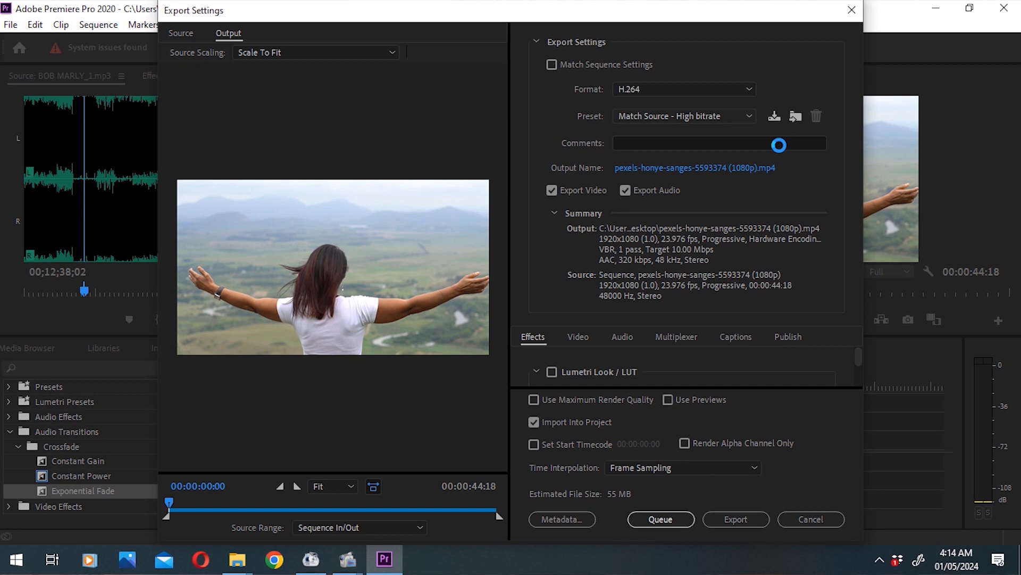
left_click(749, 115)
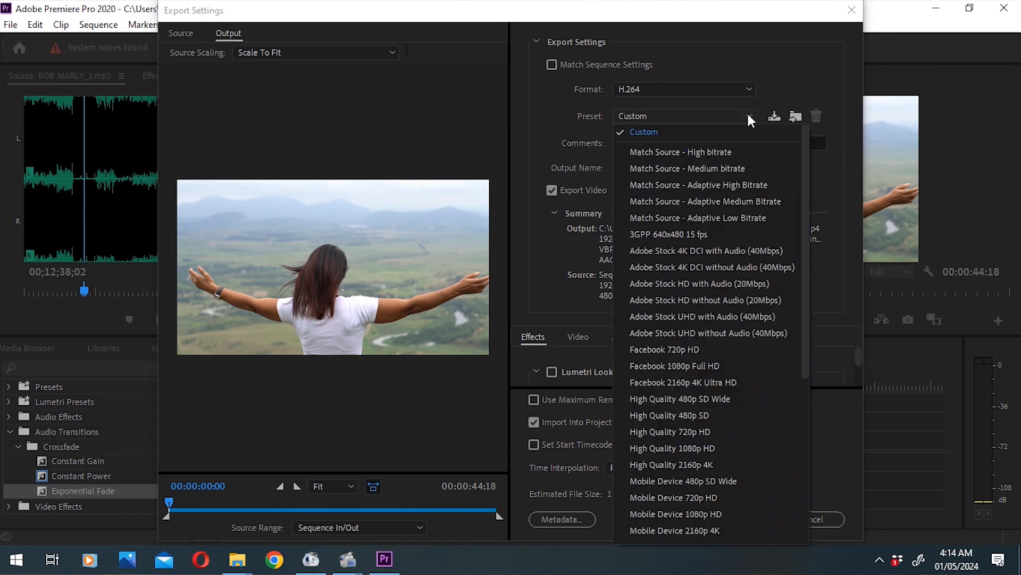
left_click(735, 168)
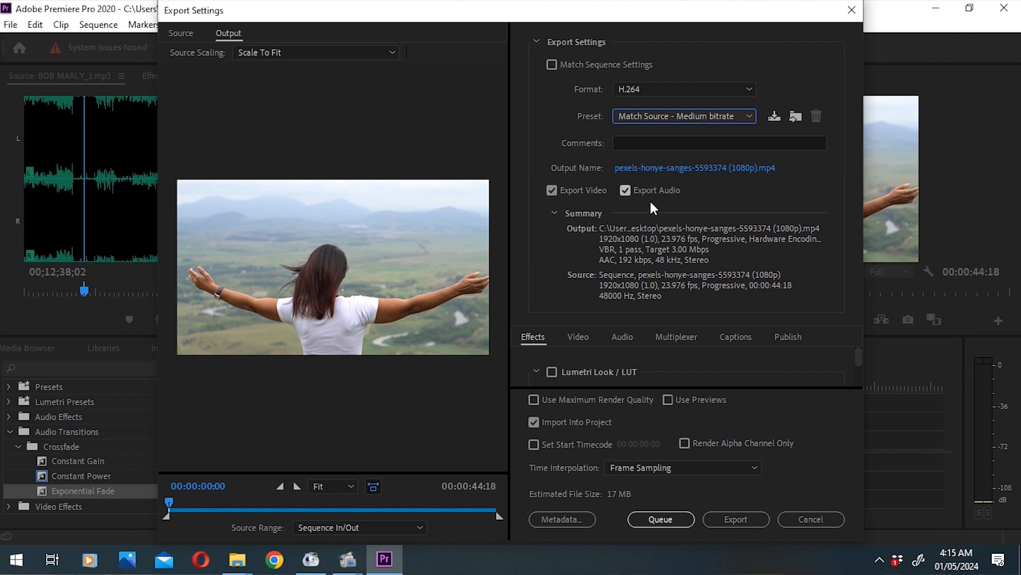
Step: Name the output file LADY IN WHITE on the Desktop and export the sequence
left_click(633, 166)
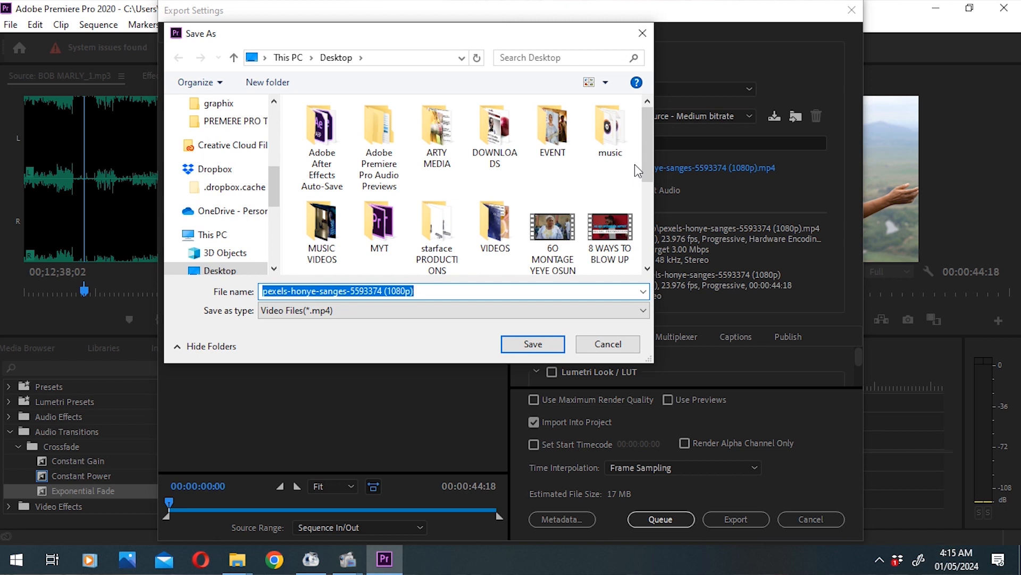
type("LADY IN WHITE")
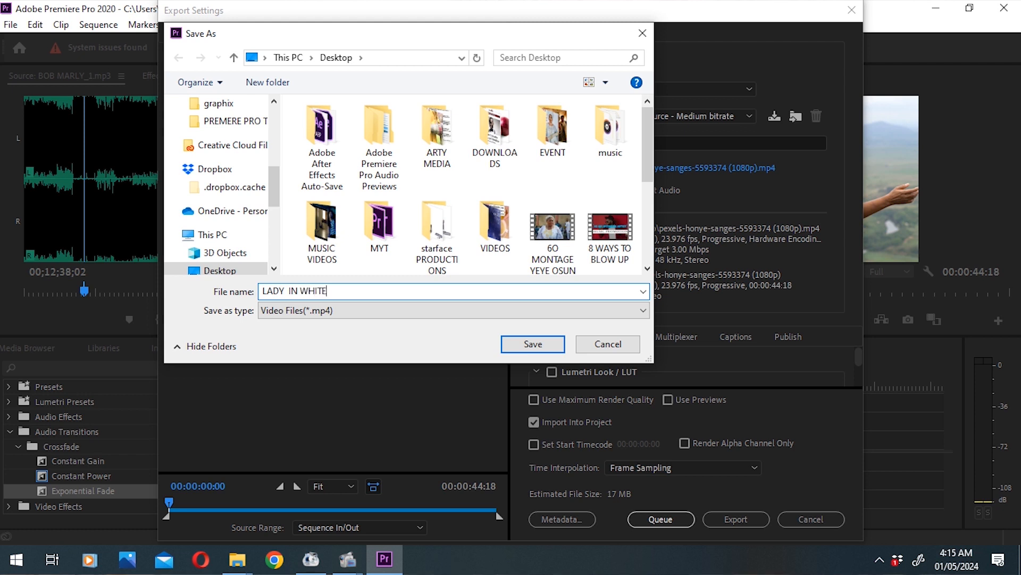
left_click(518, 337)
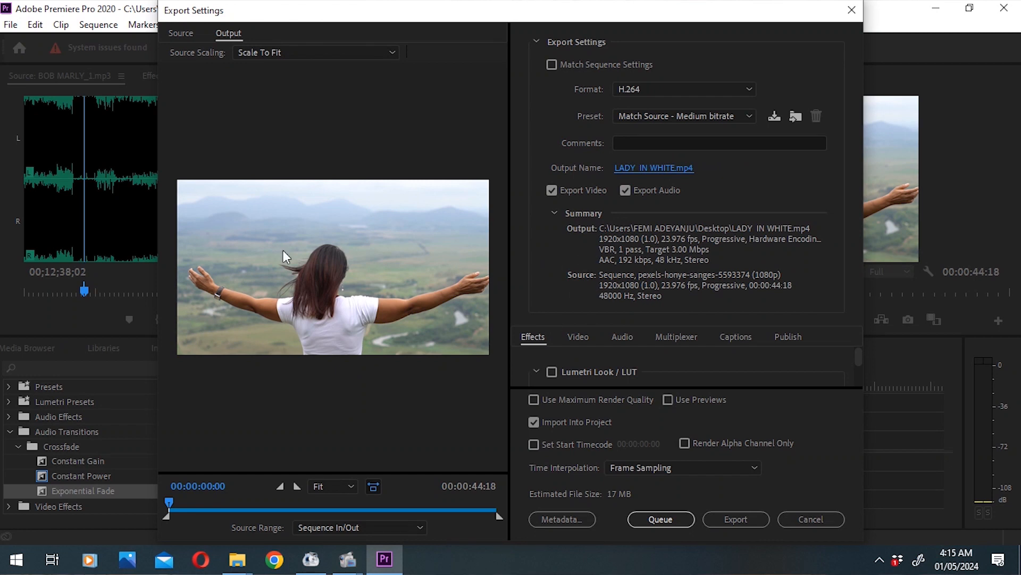
left_click(736, 521)
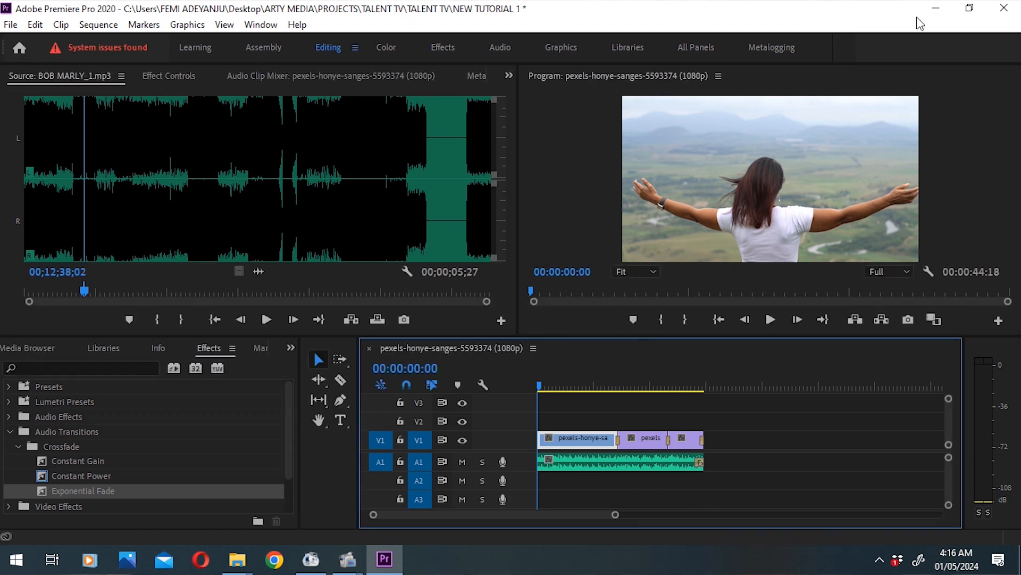
Step: Minimize Premiere Pro and play the exported LADY IN WHITE video full screen from its beginning
left_click(937, 13)
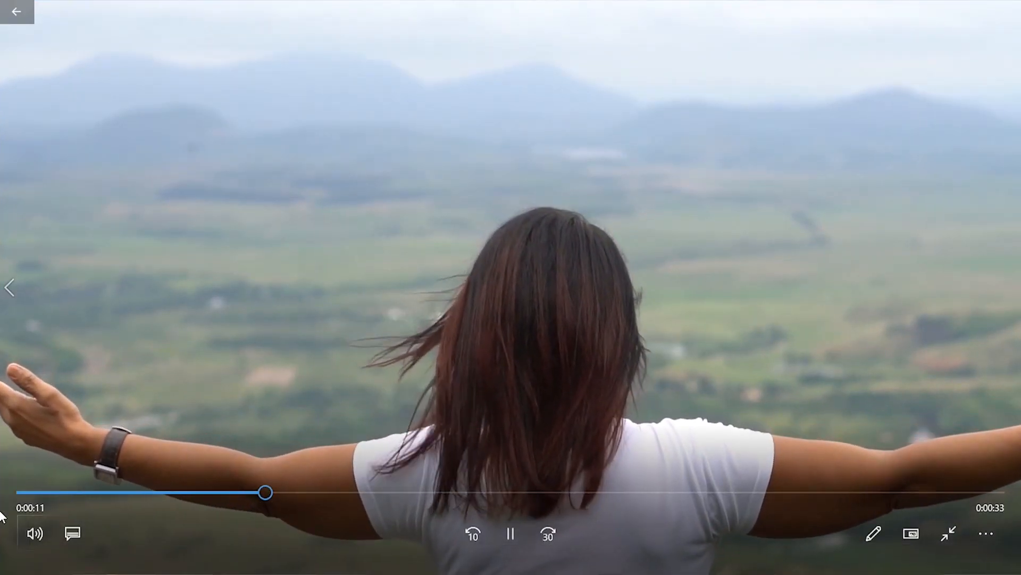
left_click(18, 494)
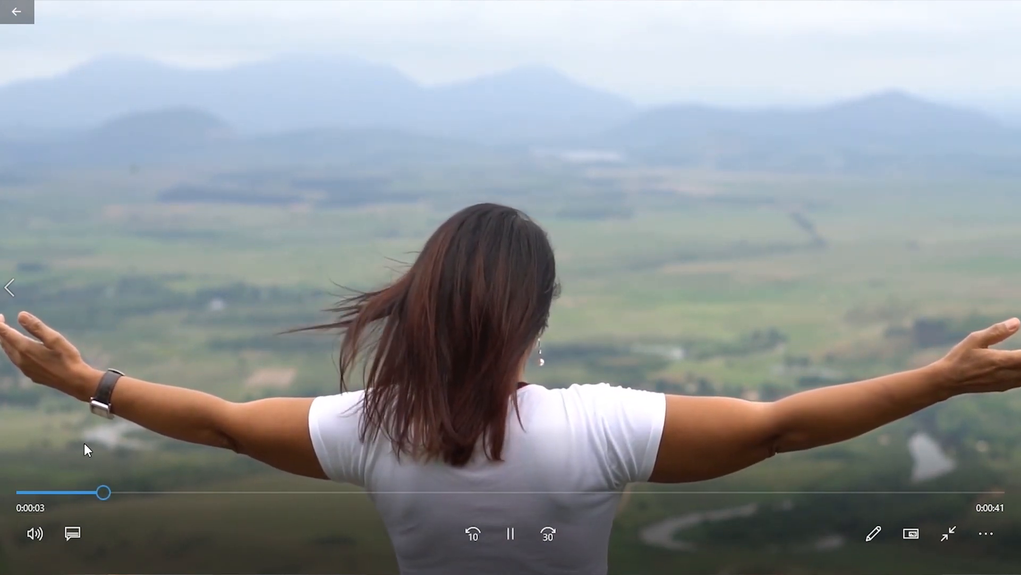
left_click_drag(85, 495, 10, 506)
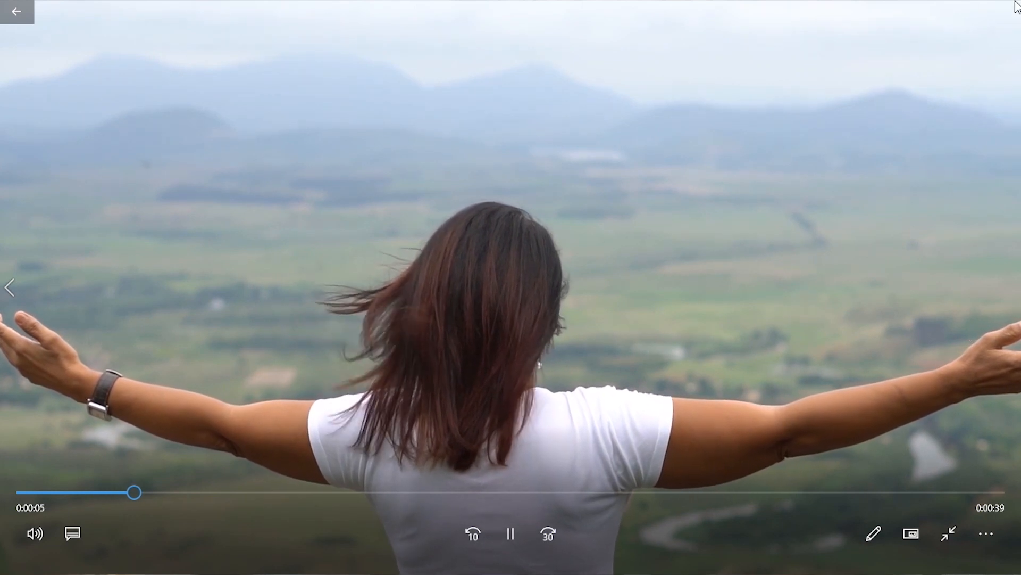
Step: Reduce the video player from full screen to a small window and watch the exported clips and transitions
left_click(982, 13)
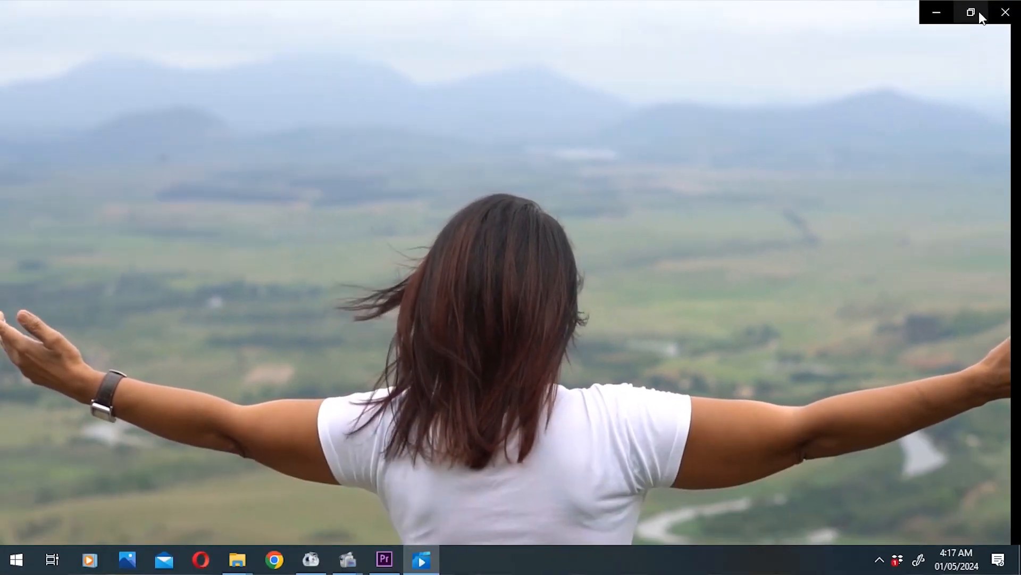
left_click(971, 12)
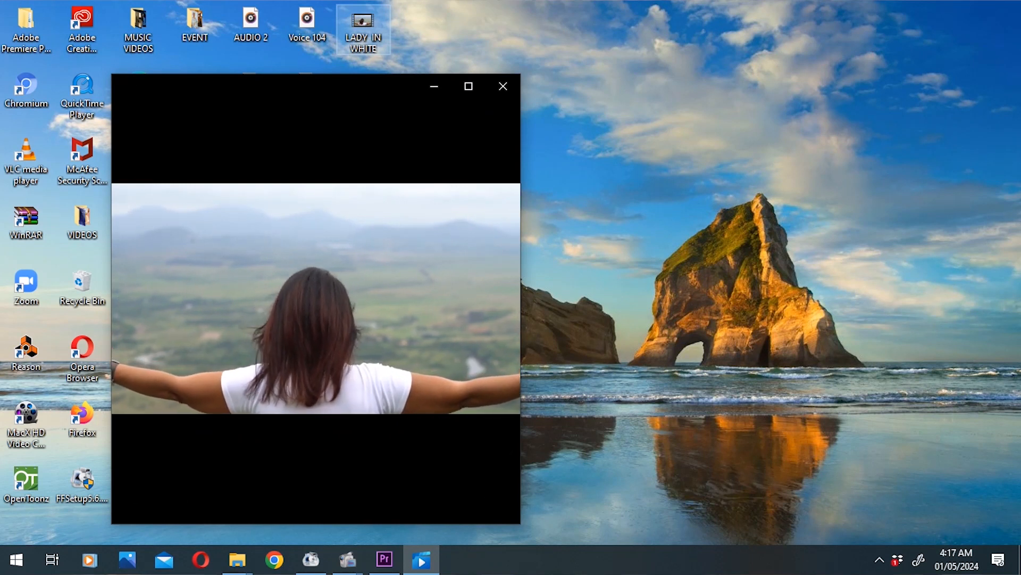
mouse_move(399, 394)
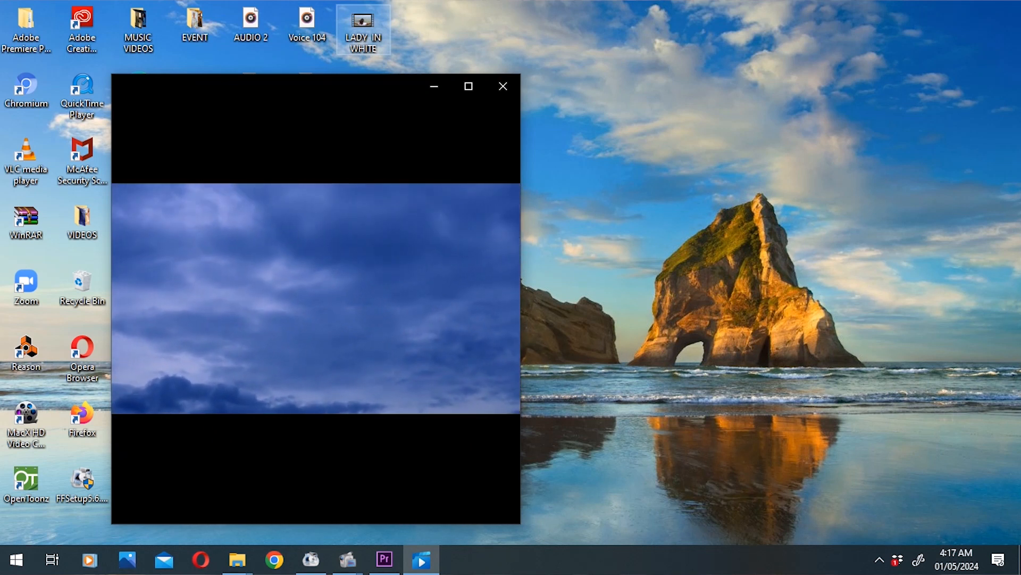
mouse_move(426, 374)
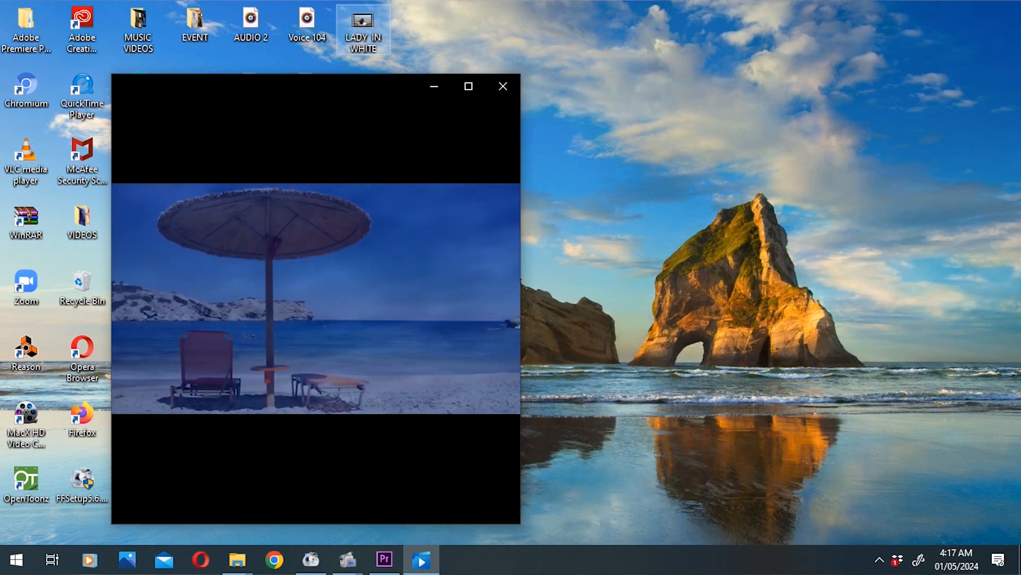
Step: Maximize the video player, restart the exported video from the beginning and skip ahead within the first clip
left_click(476, 90)
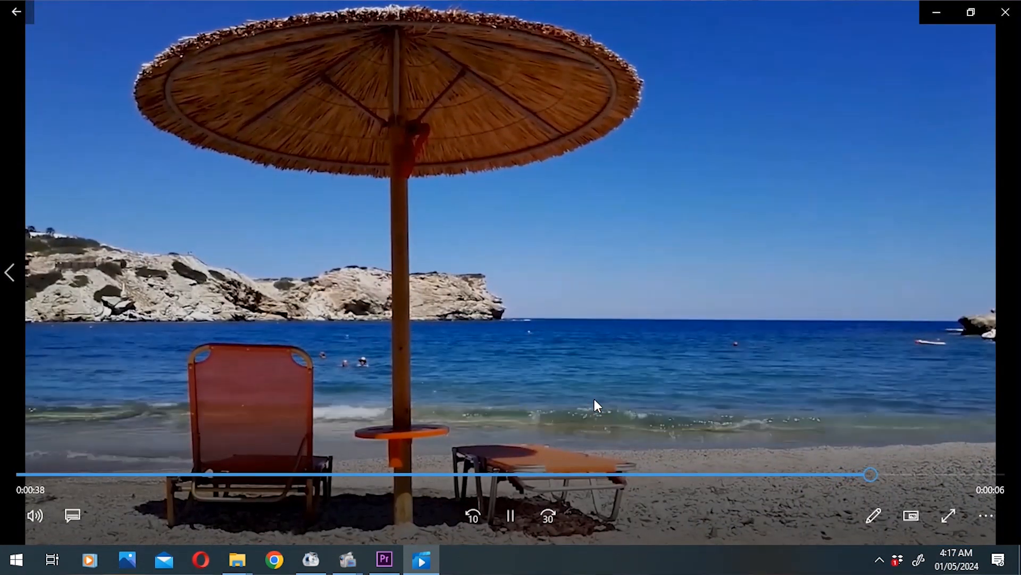
left_click(23, 476)
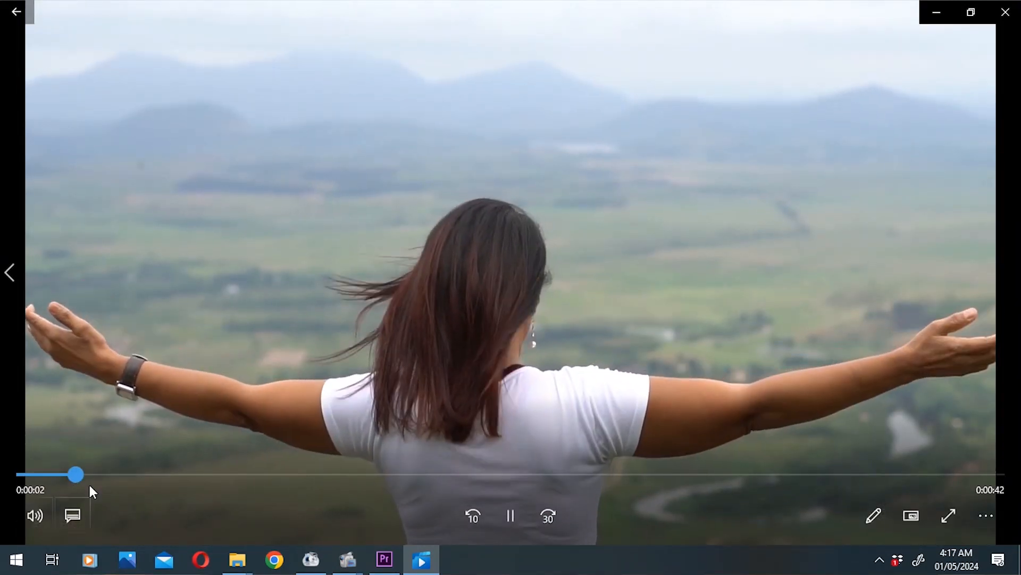
left_click(178, 474)
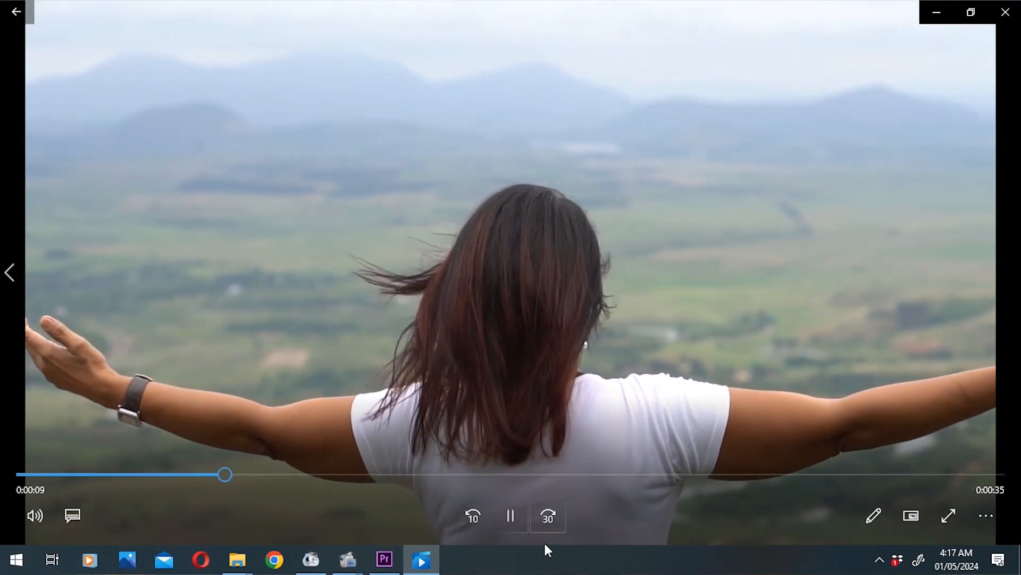